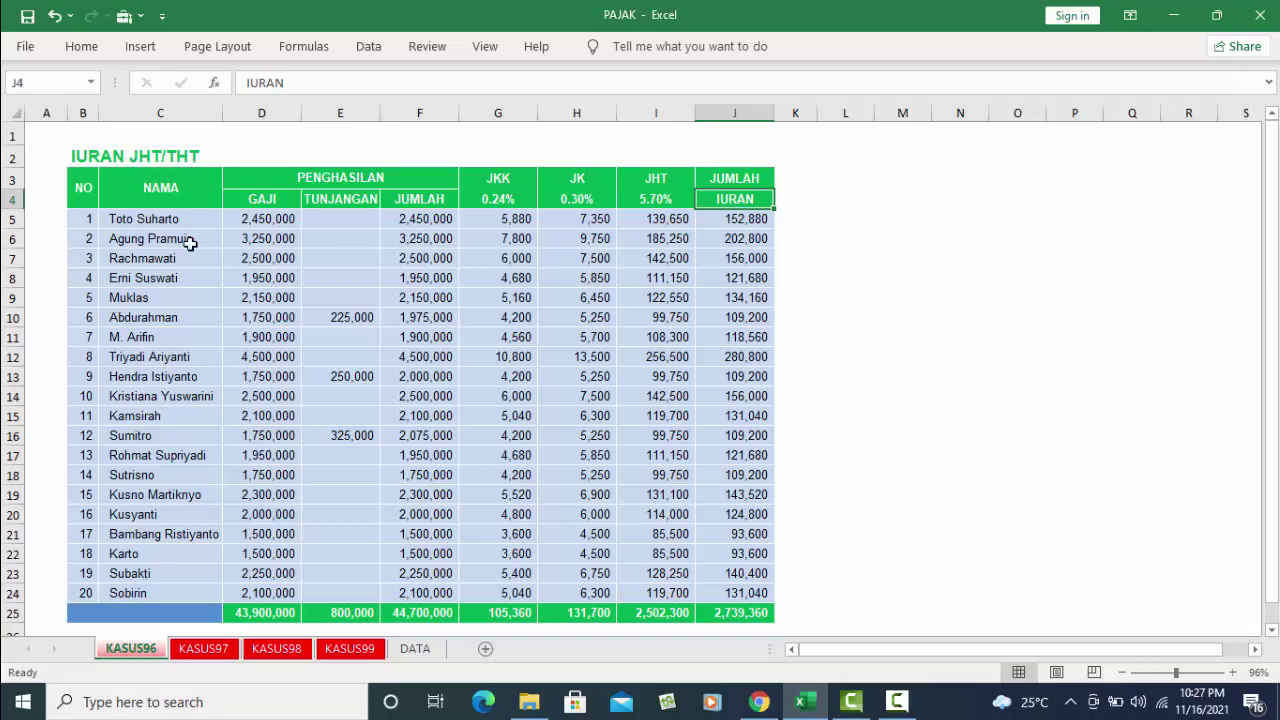
Look over the KASUS97 salary sheet and the KASUS98 PPh Pasal 21 calculation.
left_click(205, 650)
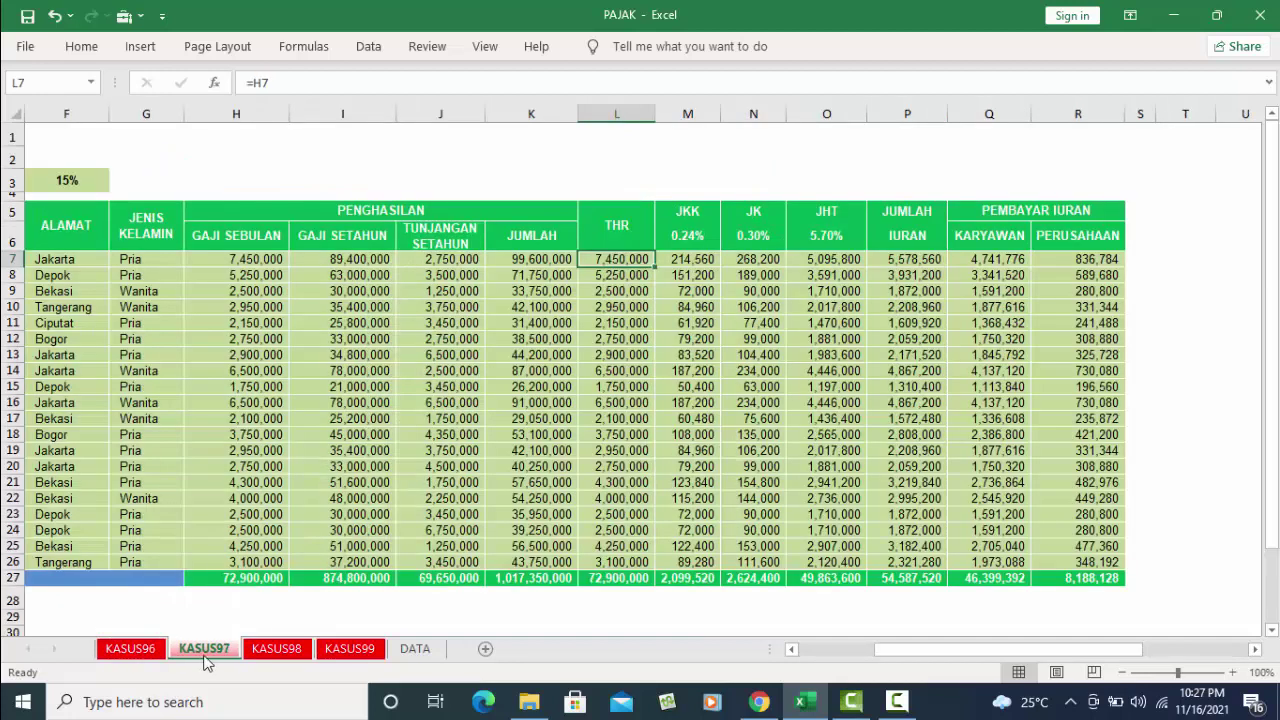
left_click_drag(926, 649, 851, 649)
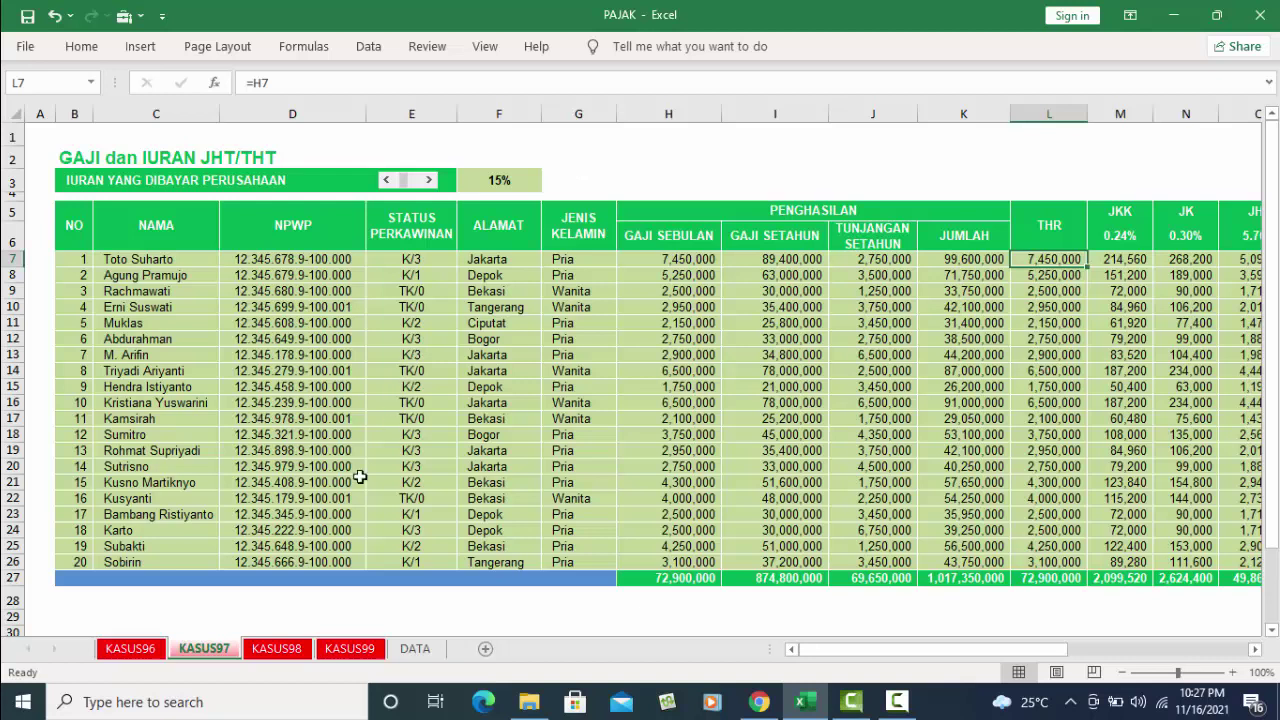
left_click(286, 650)
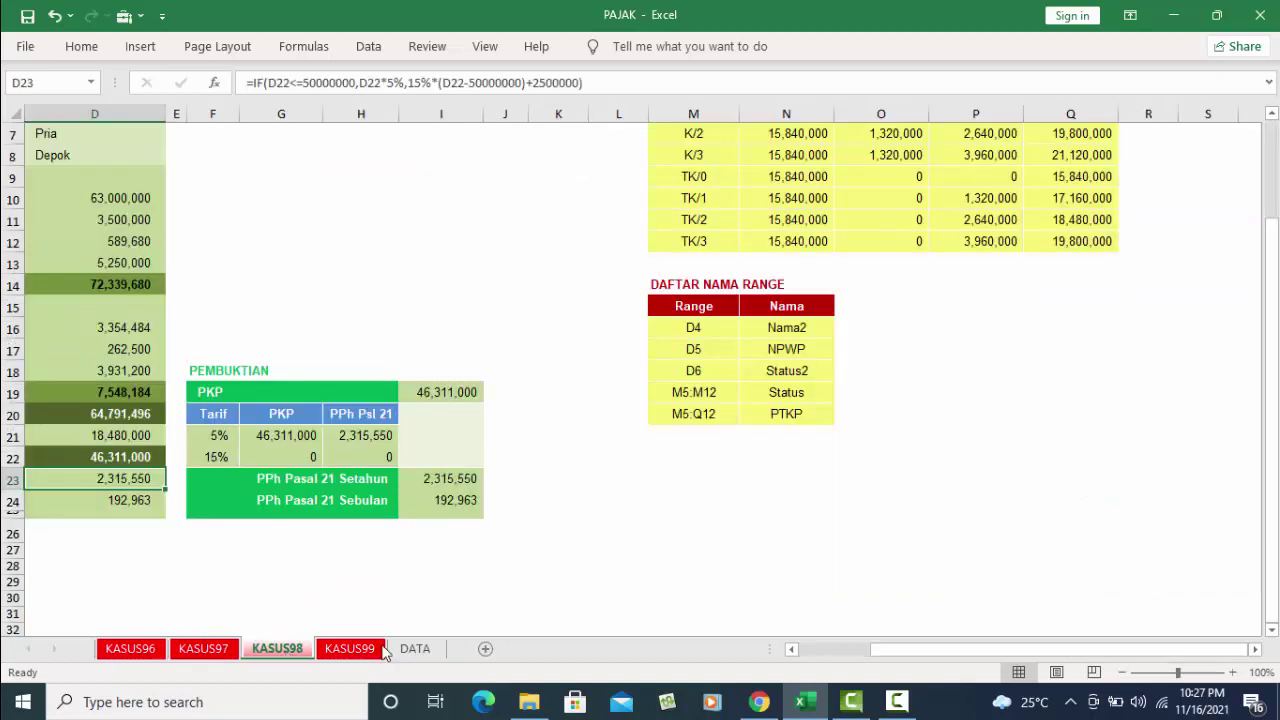
left_click_drag(916, 650, 815, 650)
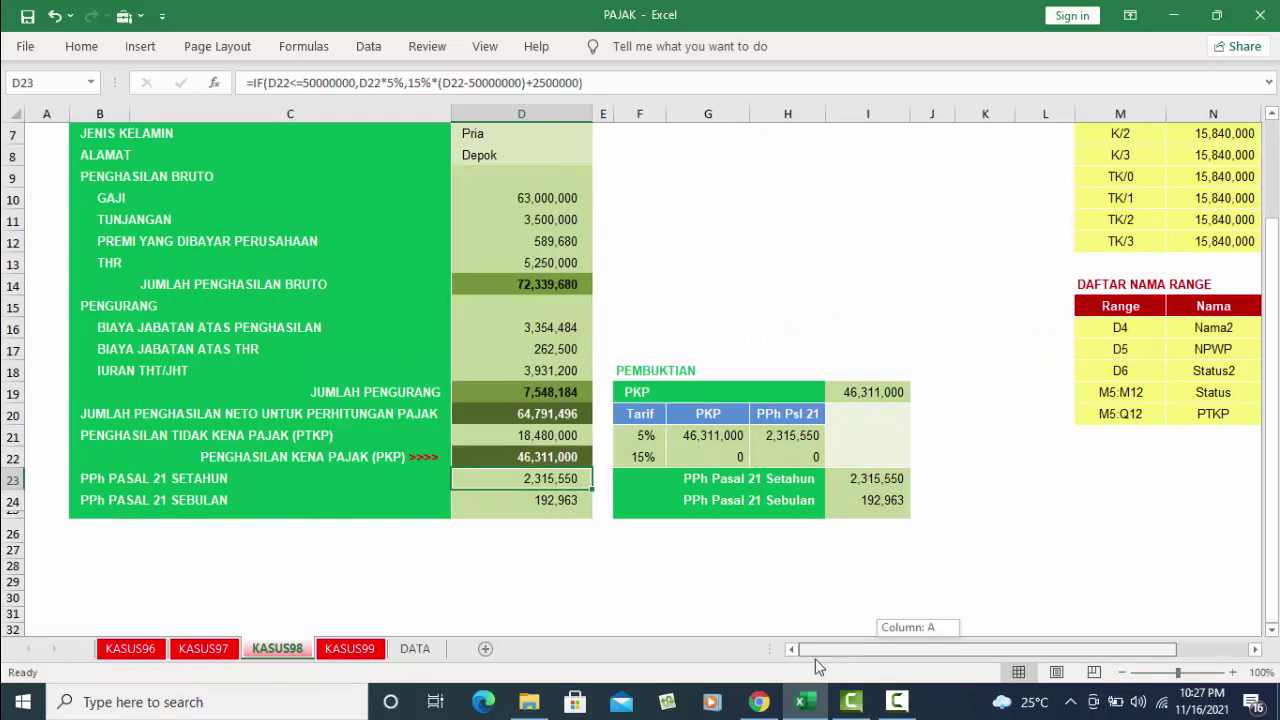
scroll(723, 460, "up", 2)
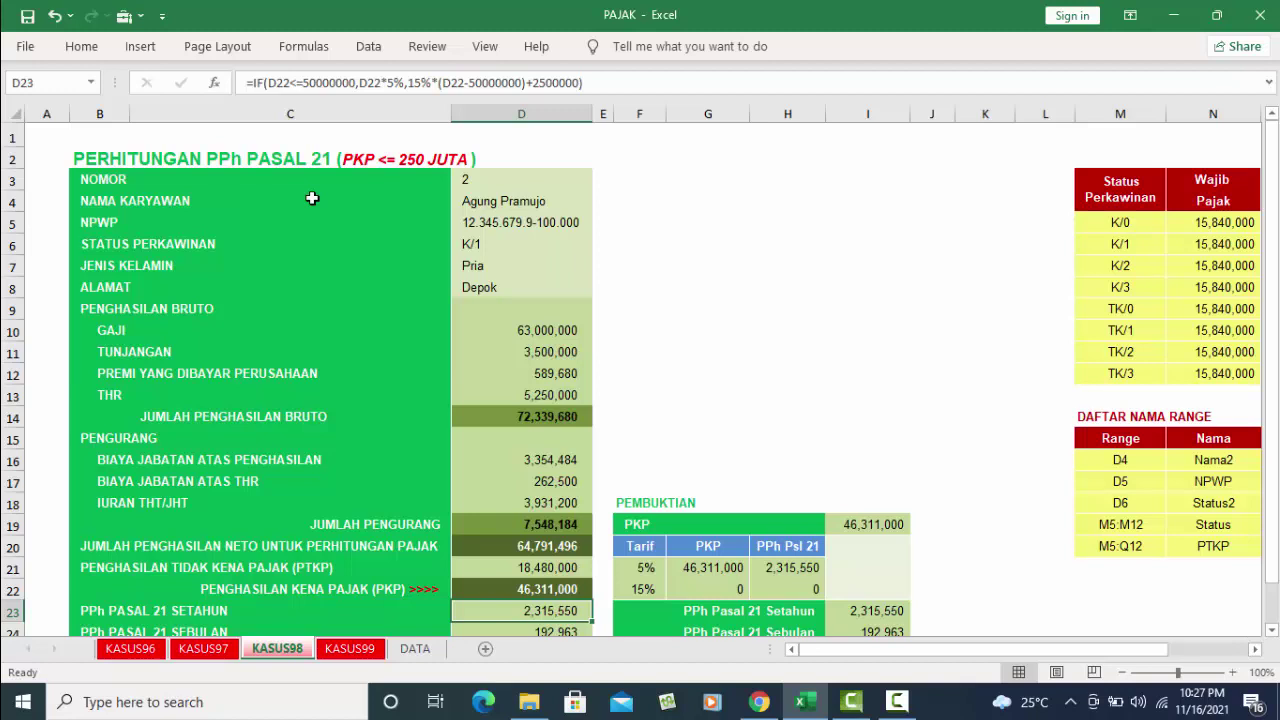
Show the KASUS99 sheet scrolled up to the 1721-A1 form header.
left_click(352, 648)
scroll(543, 463, "up", 5)
scroll(543, 463, "up", 7)
scroll(545, 464, "up", 5)
scroll(545, 464, "up", 4)
scroll(545, 464, "up", 2)
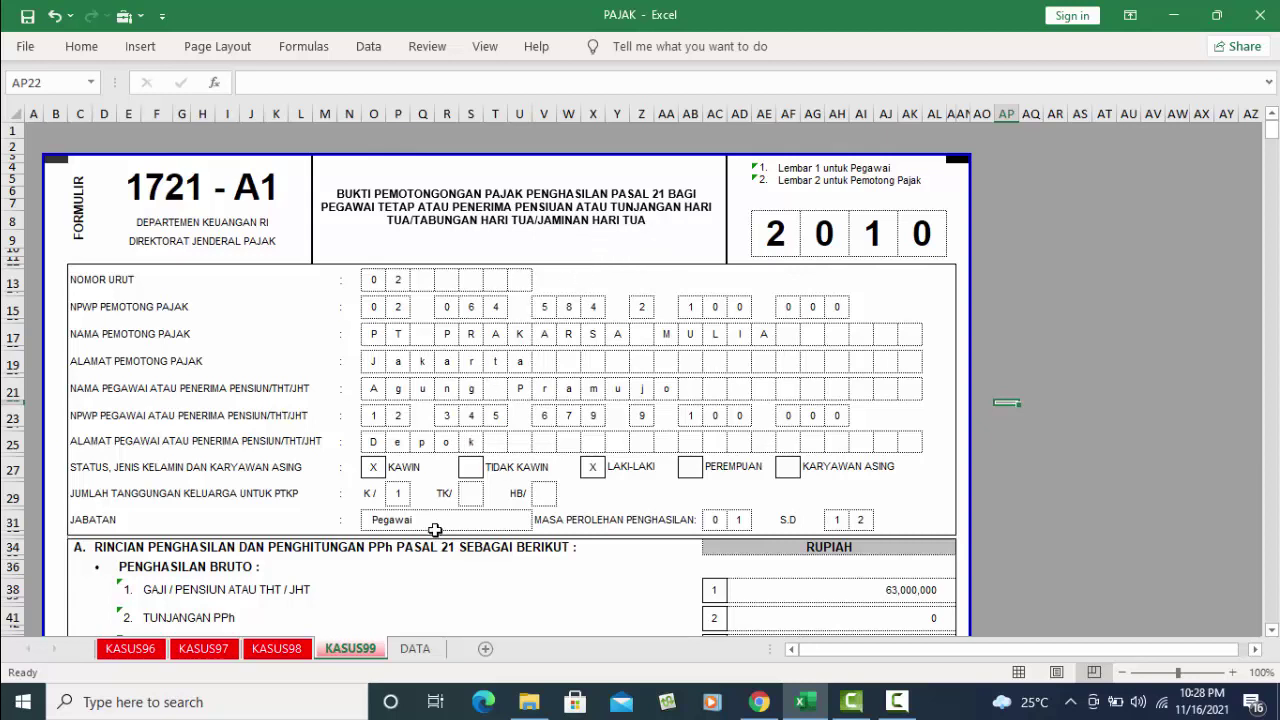
Inspect the DATA sheet's 1770-SS lookup in C13, then return to the KASUS96 table.
left_click(416, 650)
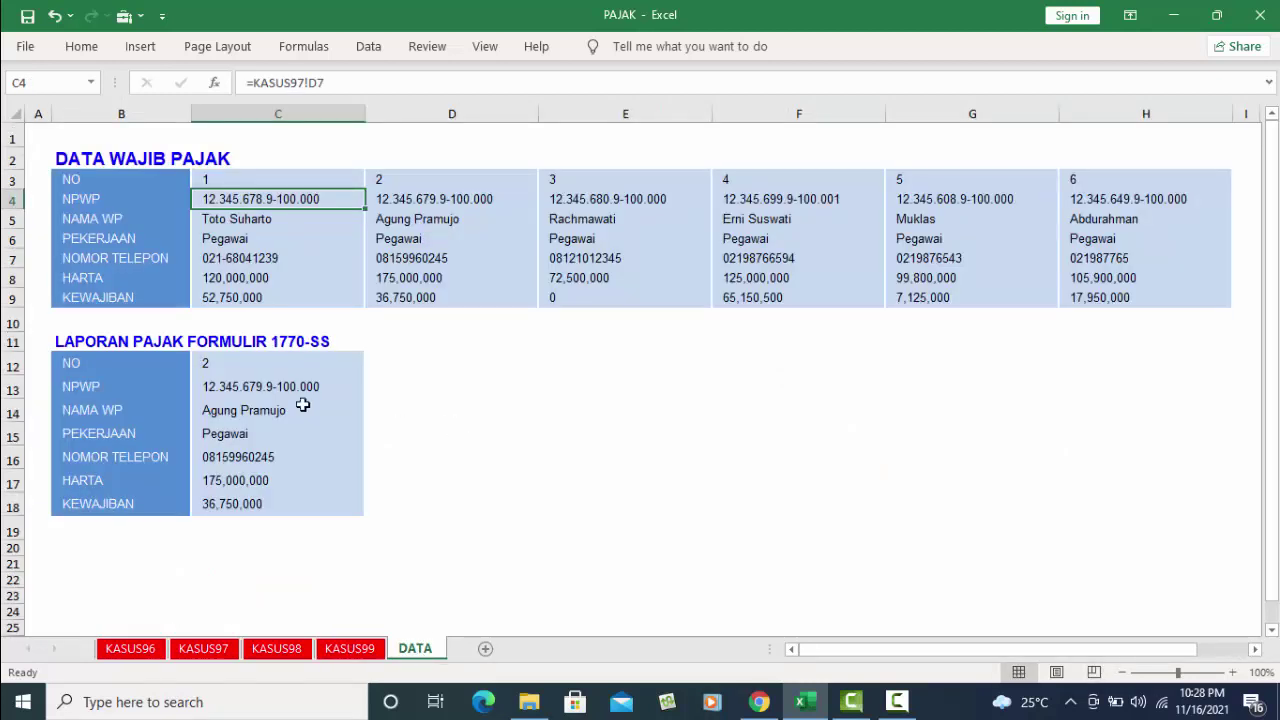
left_click(274, 386)
left_click(543, 418)
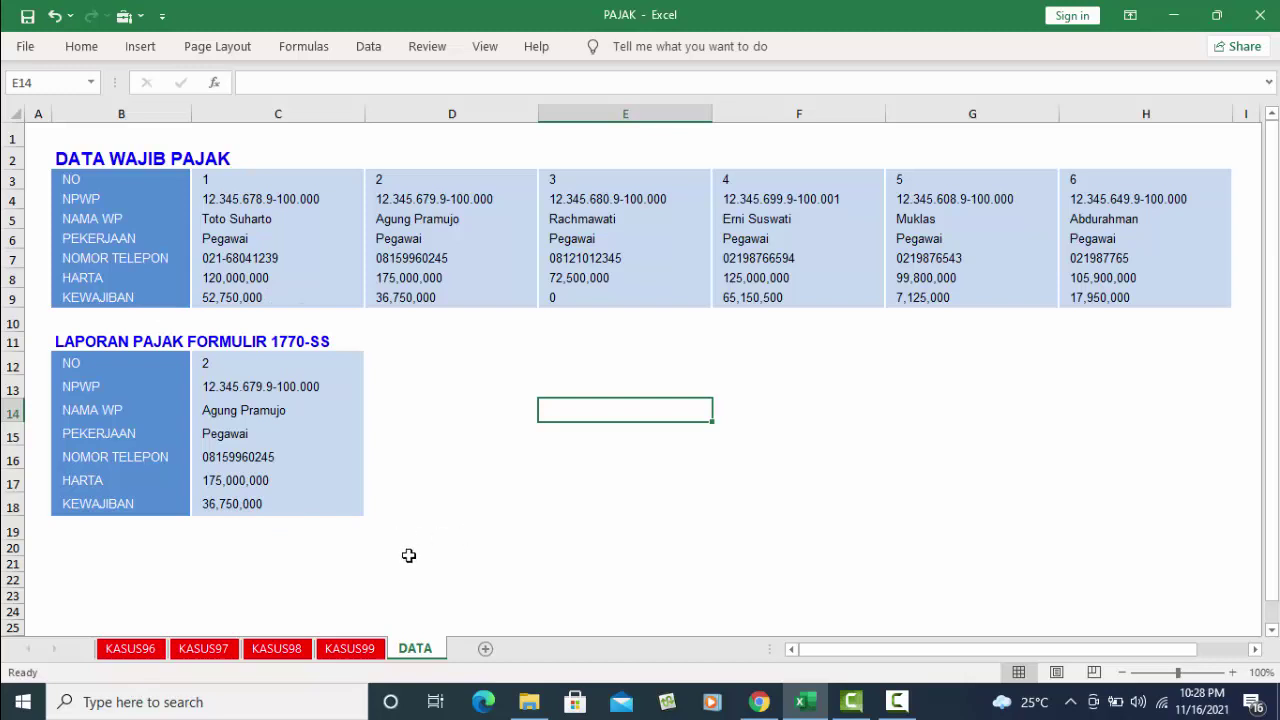
left_click(145, 649)
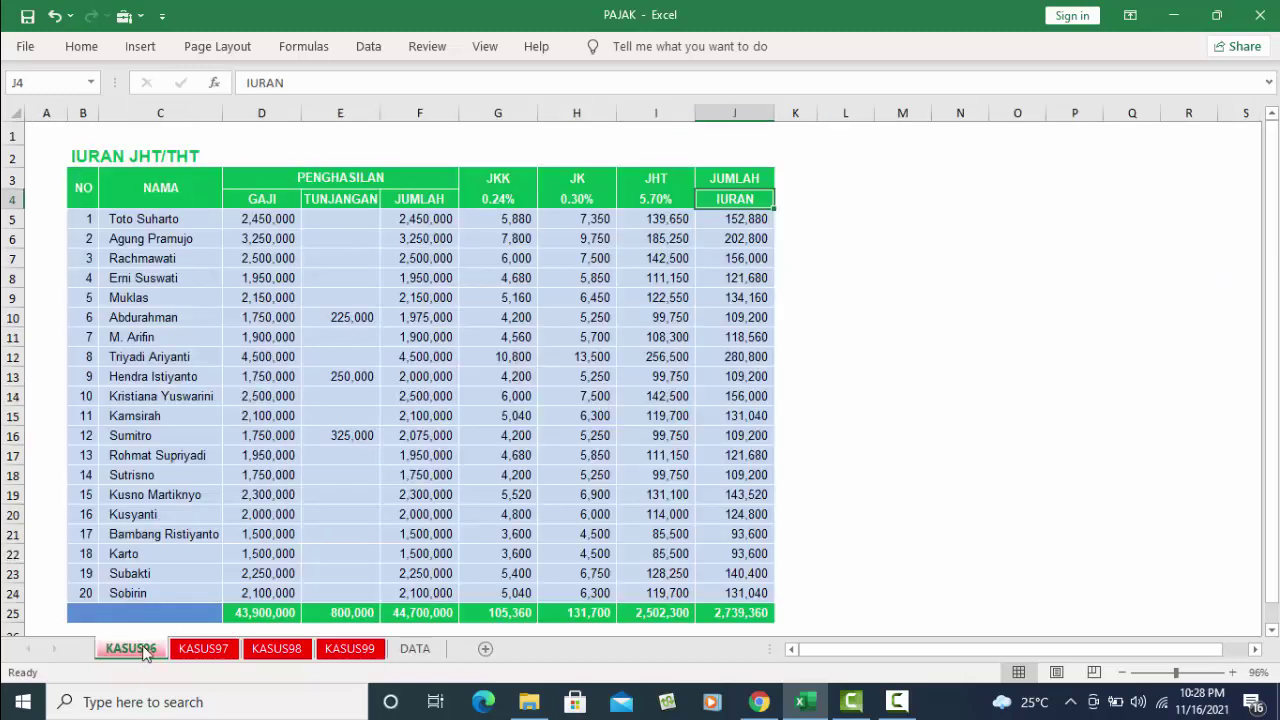
left_click(1010, 392)
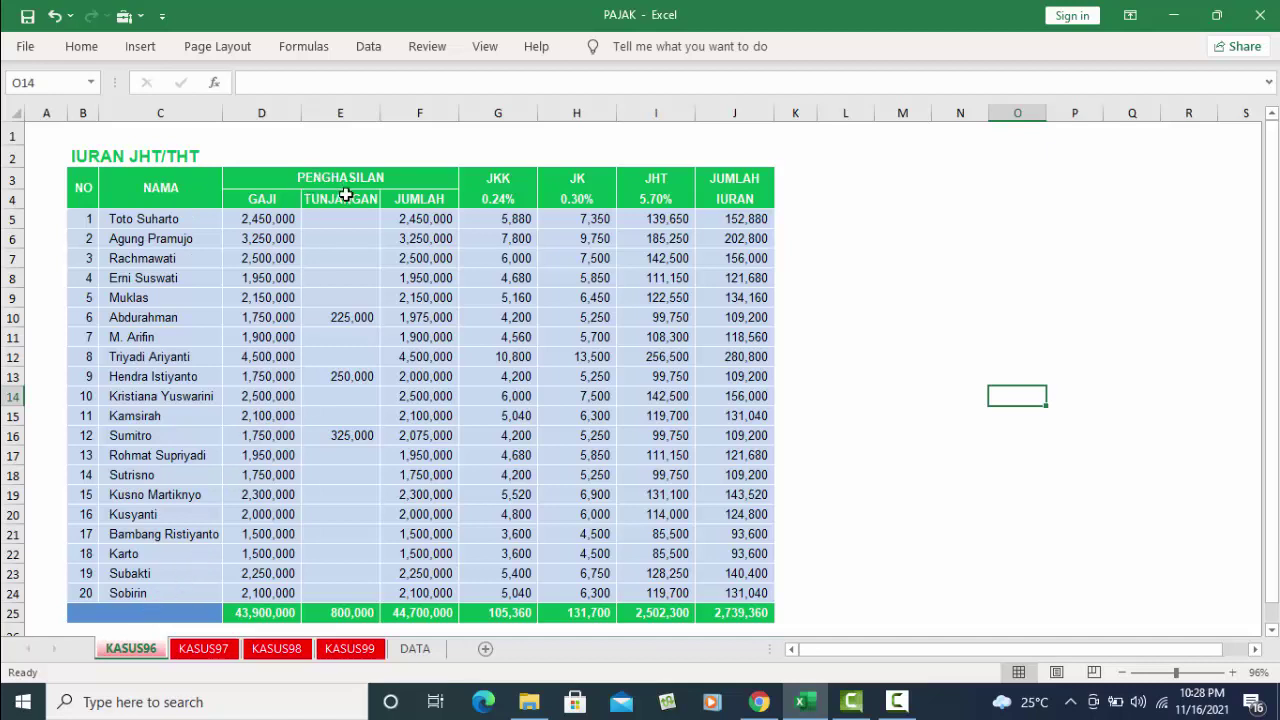
left_click(271, 218)
left_click(262, 238)
left_click(267, 314)
left_click(264, 217)
left_click(337, 312)
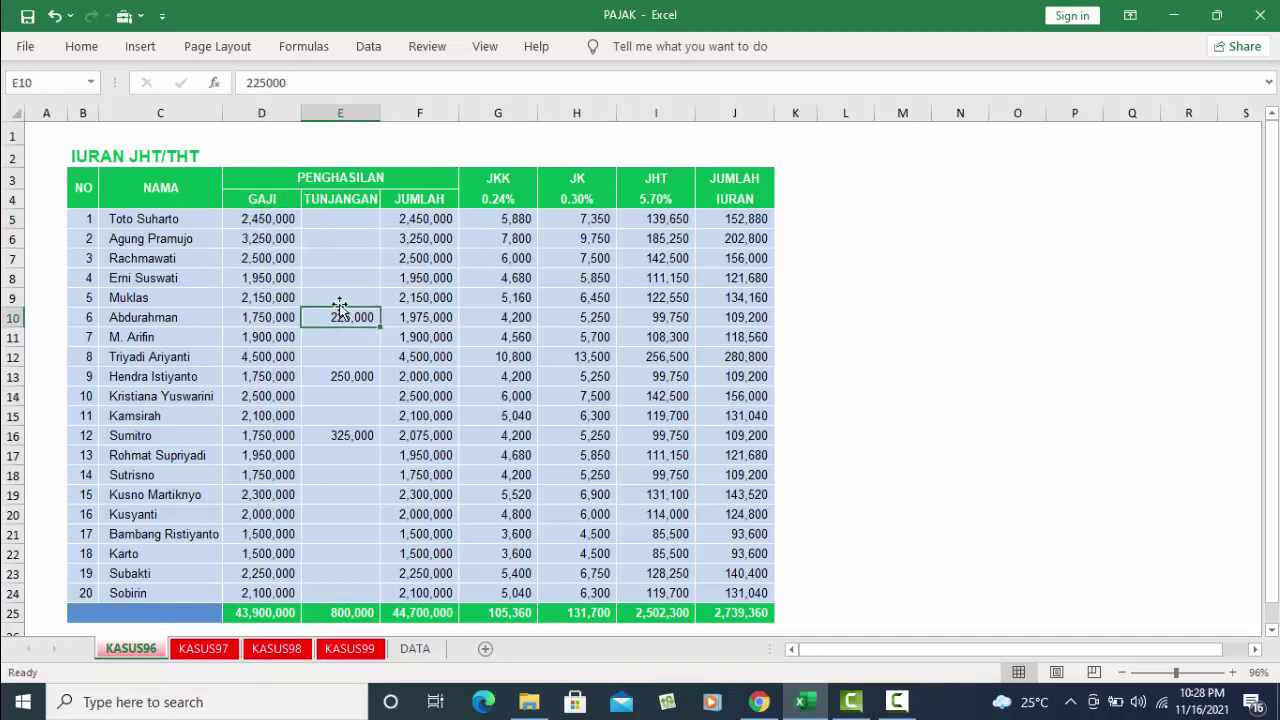
left_click(346, 200)
left_click(420, 204)
left_click(421, 219)
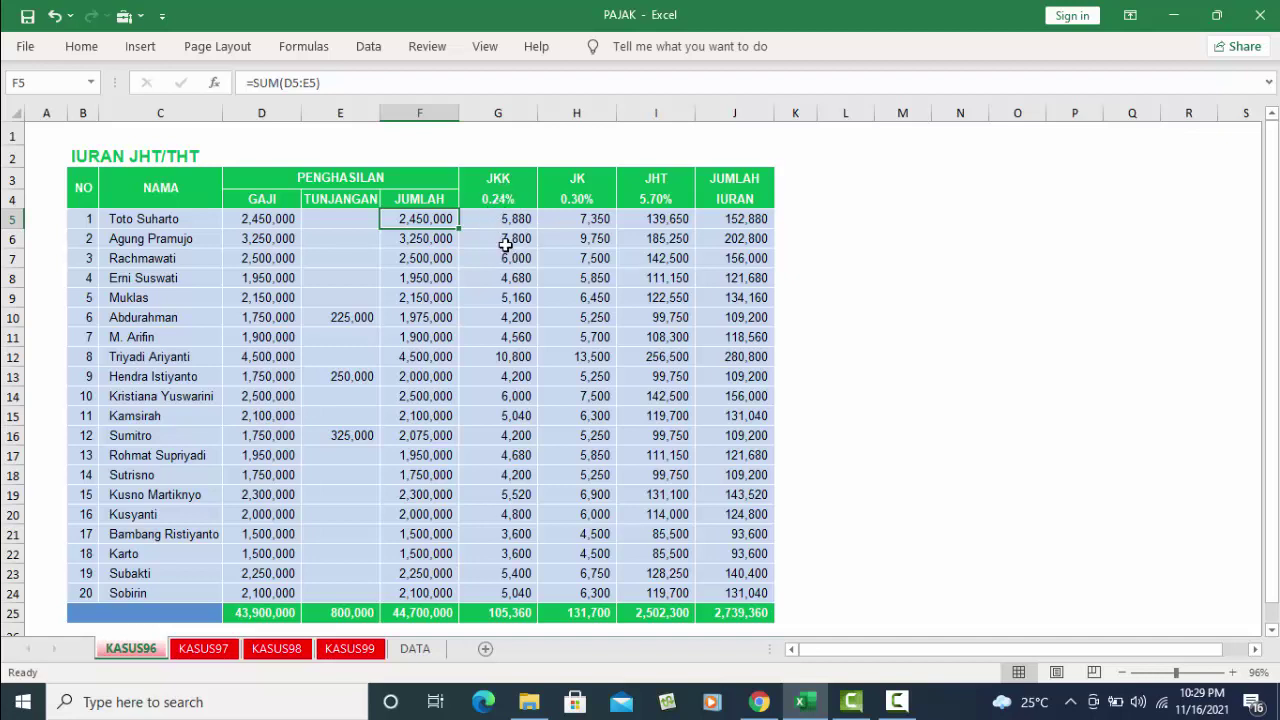
left_click(500, 200)
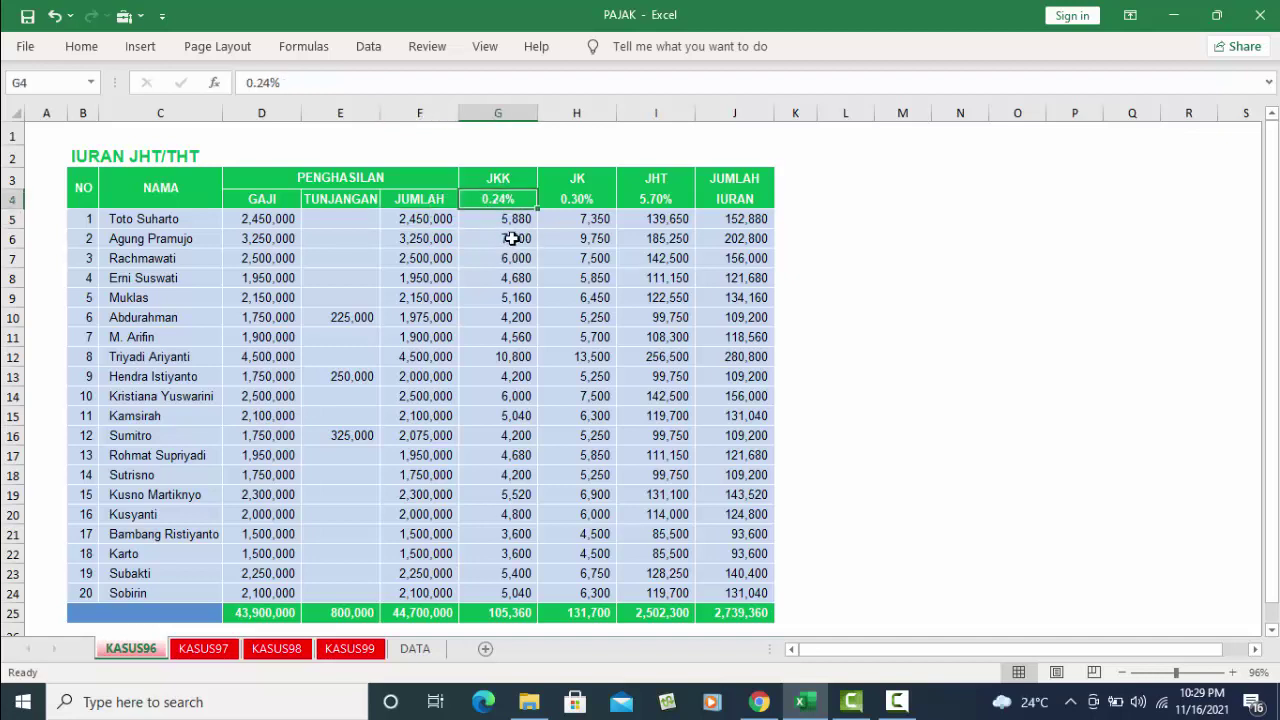
left_click(517, 220)
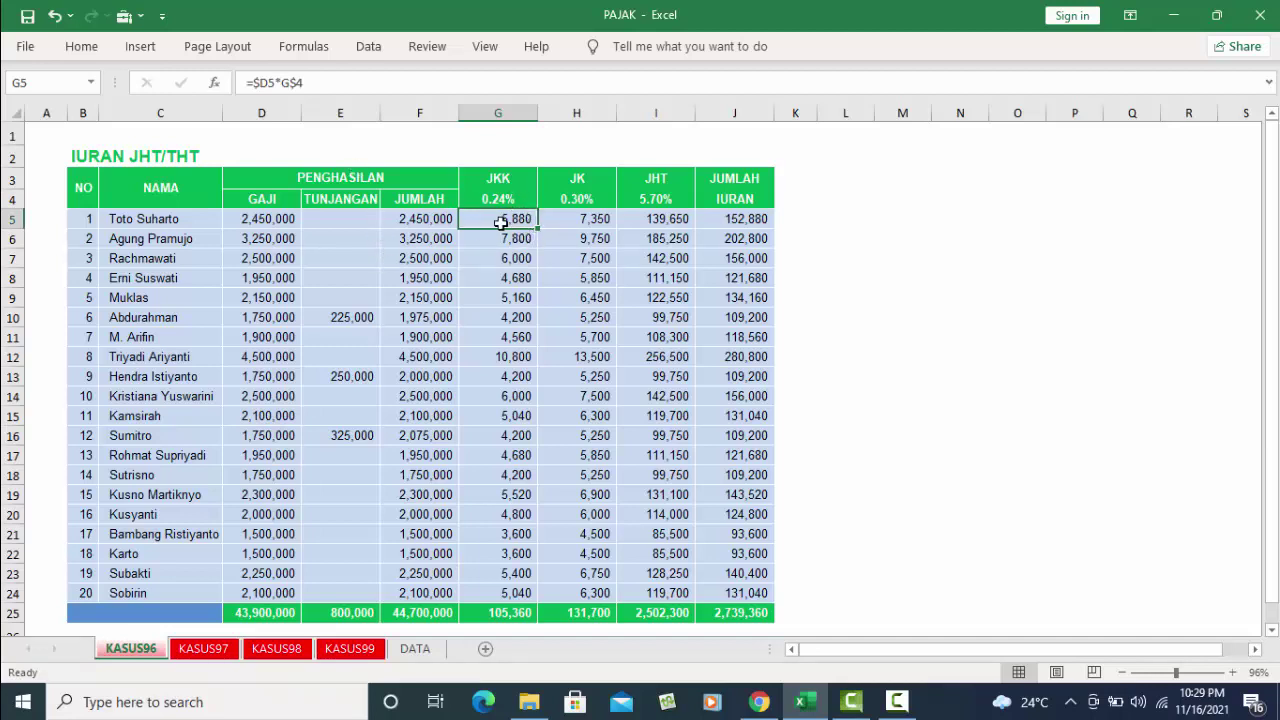
key("Down")
key("Down")
key("Down")
key("Down")
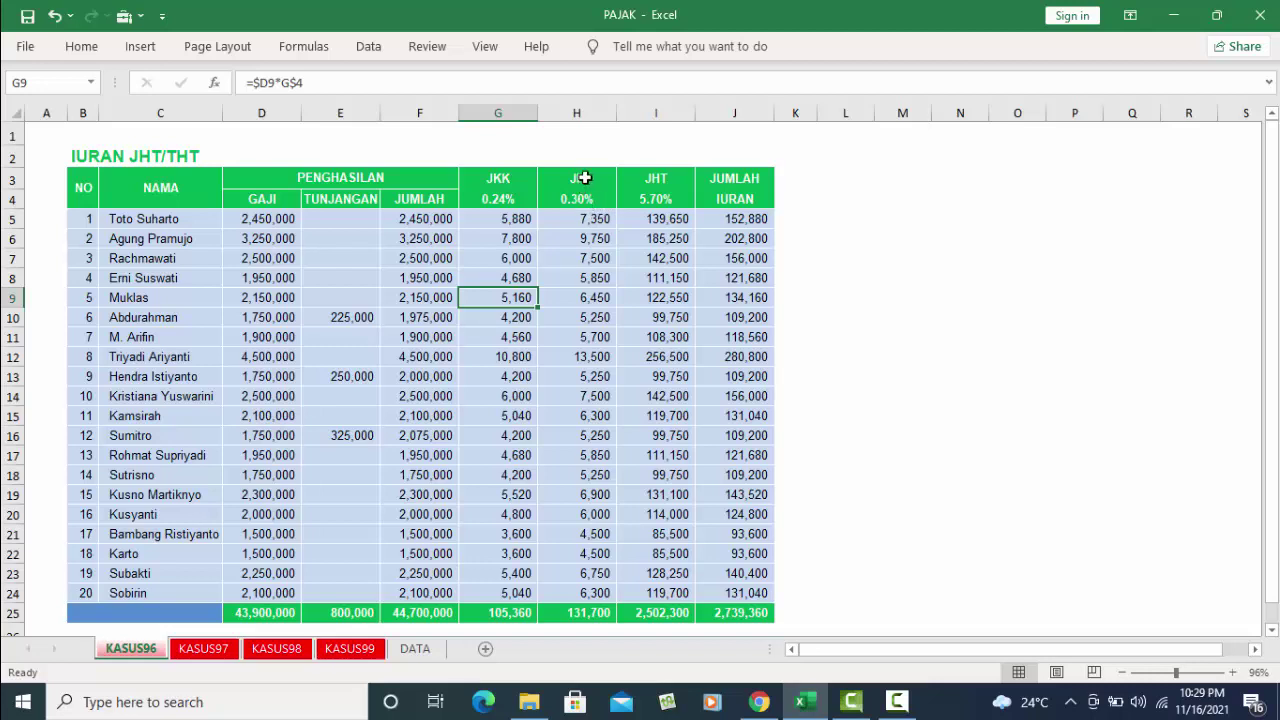
left_click(594, 220)
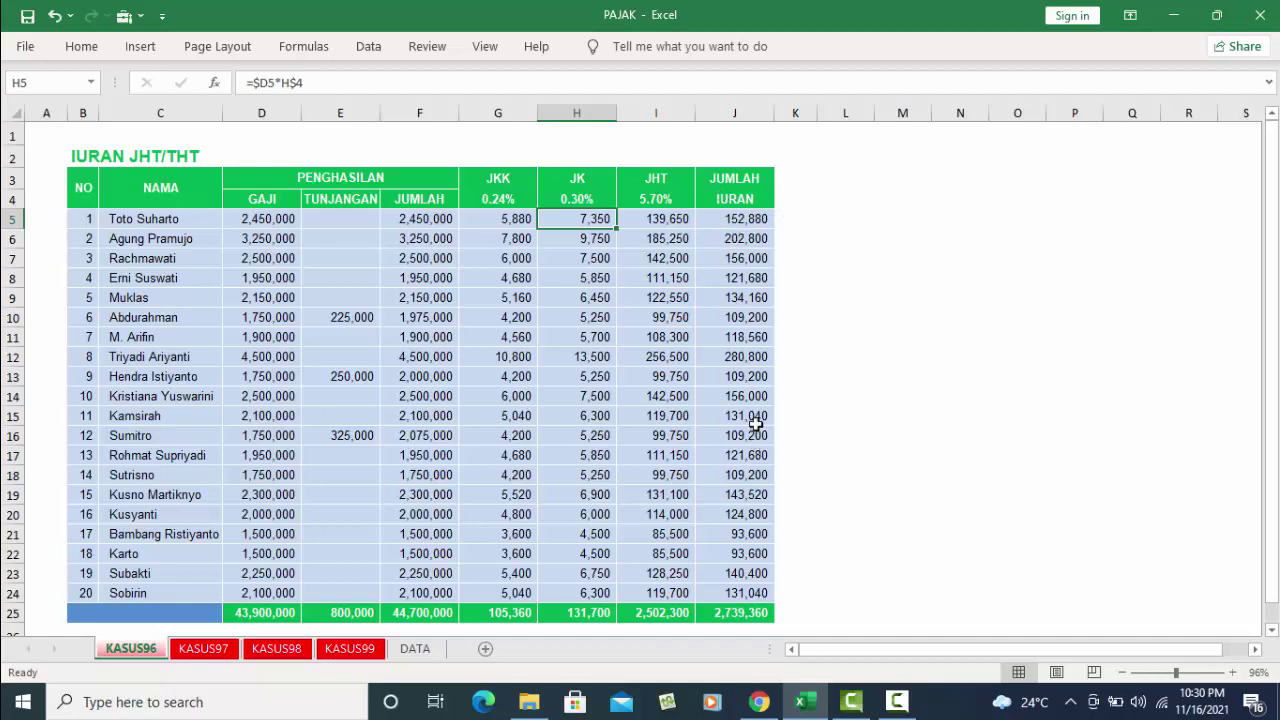
Show KASUS97 and scroll across its salary and contribution columns.
left_click(216, 655)
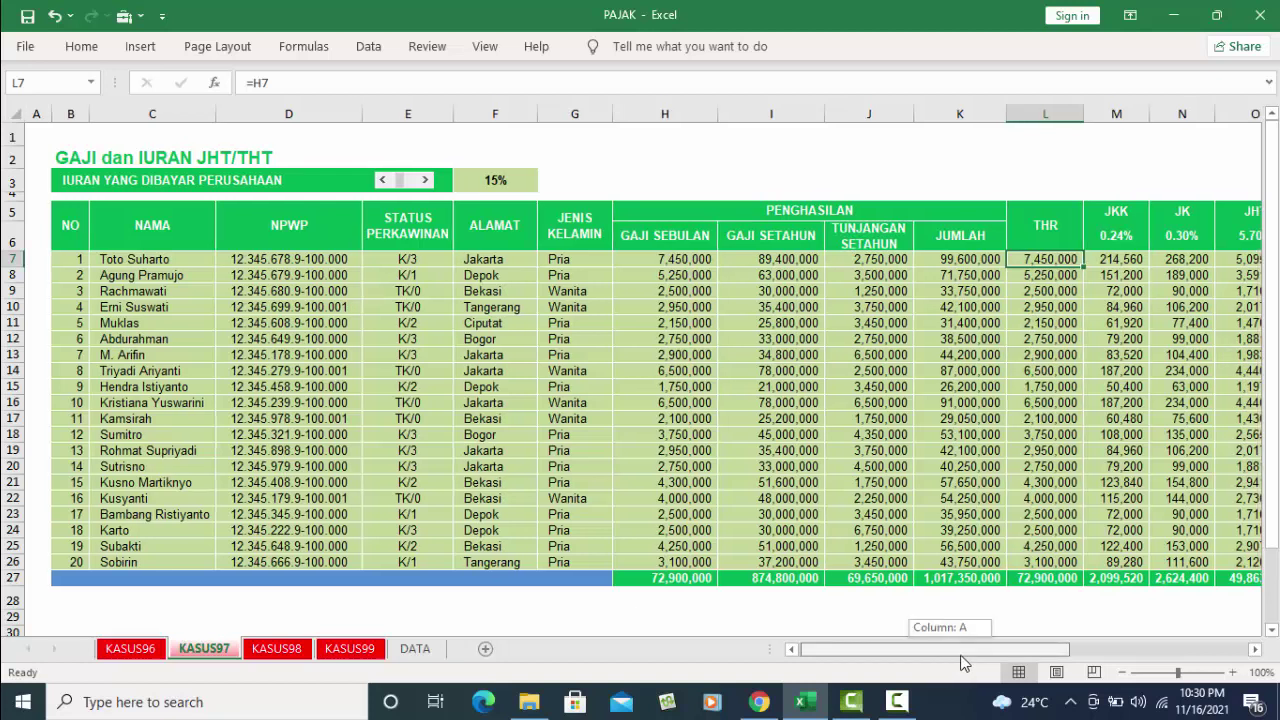
left_click_drag(950, 655, 1027, 649)
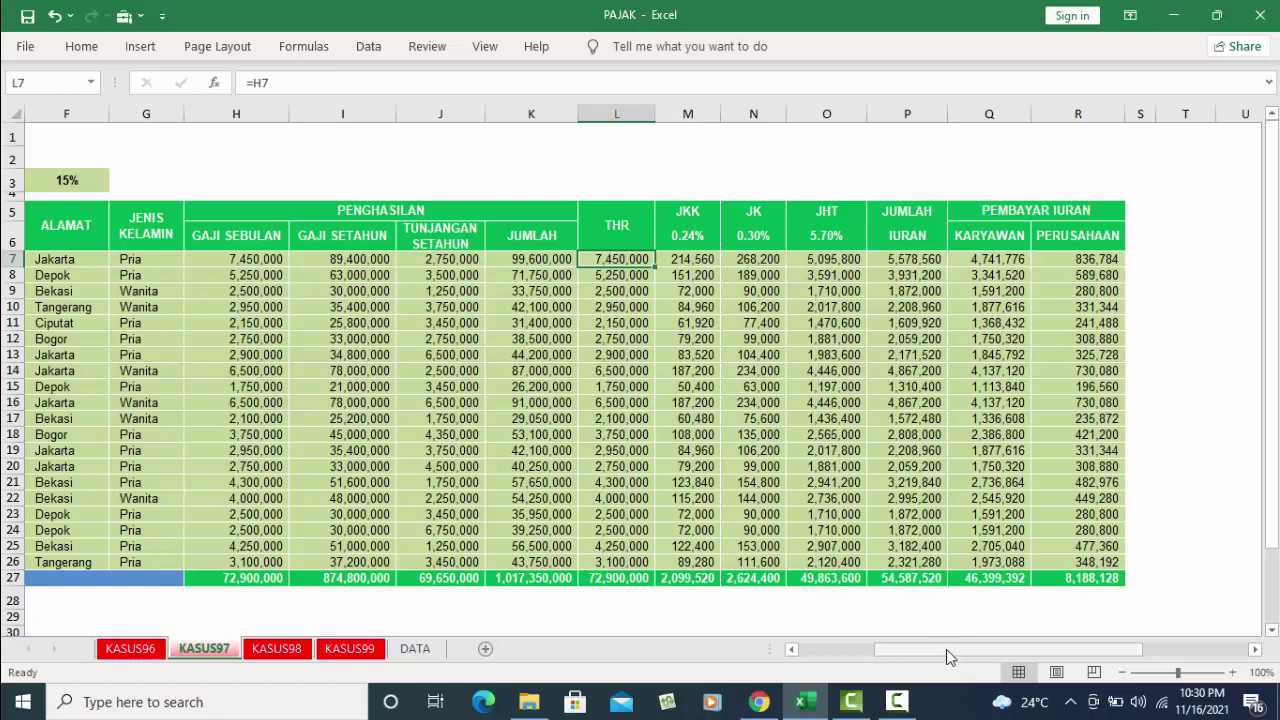
left_click_drag(946, 649, 884, 666)
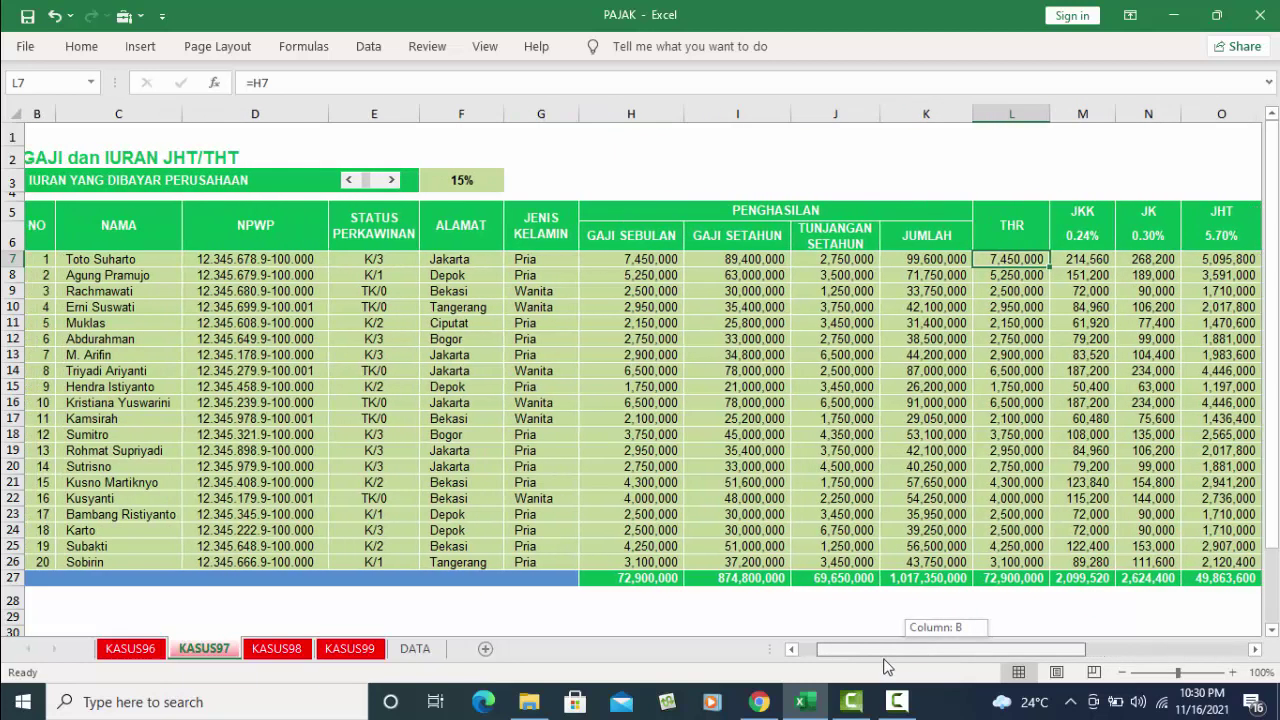
left_click_drag(884, 666, 871, 666)
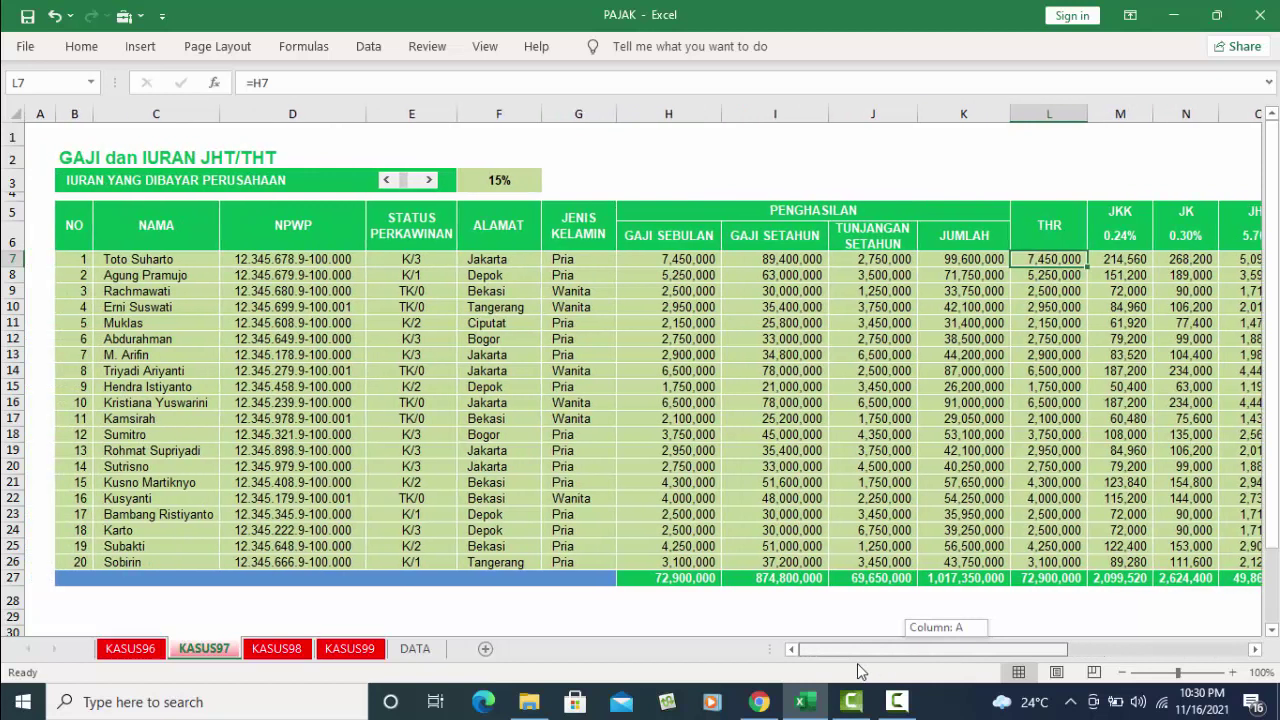
Check the first NPWP entry and the column E marital statuses down to K/2 in E15, then view KASUS98.
left_click(299, 257)
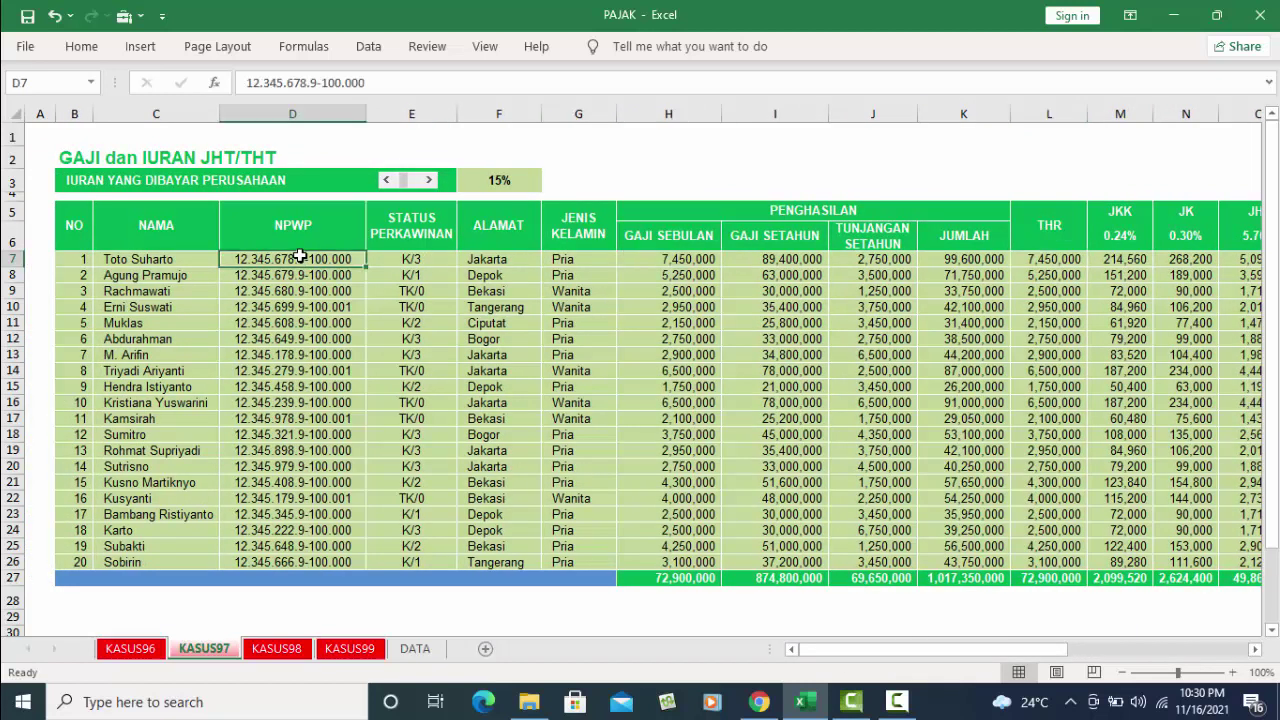
left_click(415, 261)
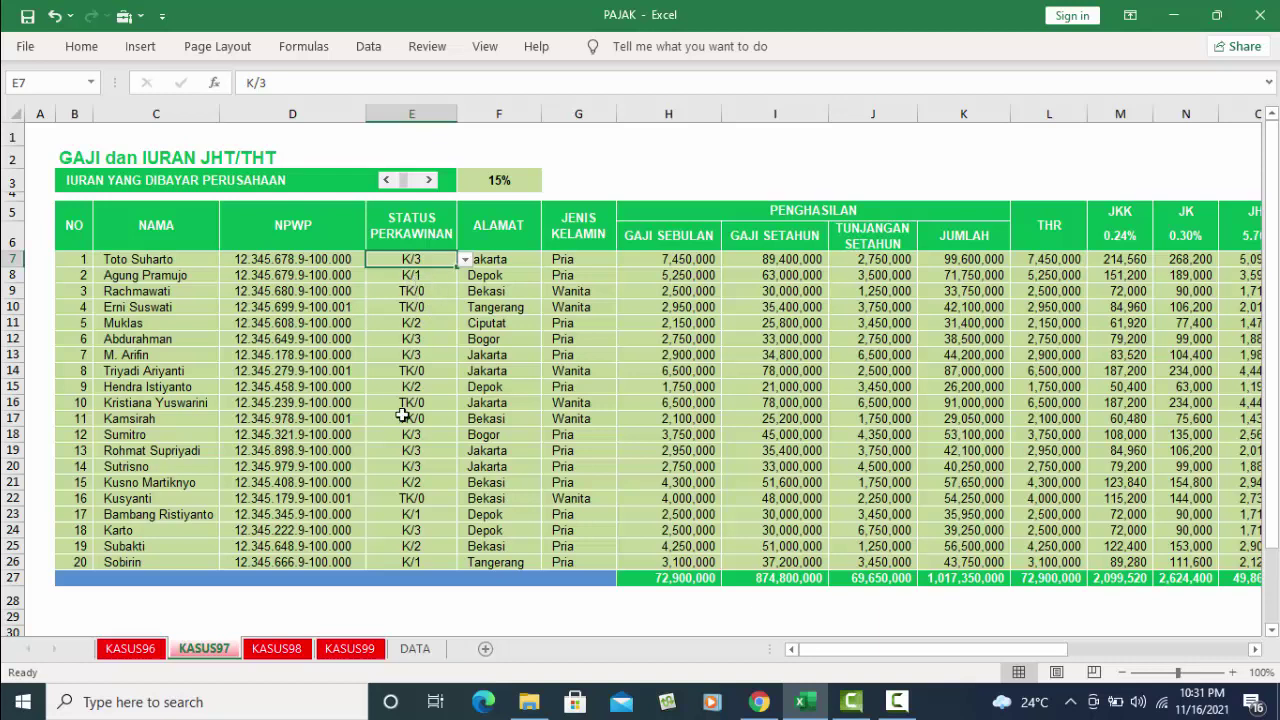
left_click(454, 282)
left_click(440, 323)
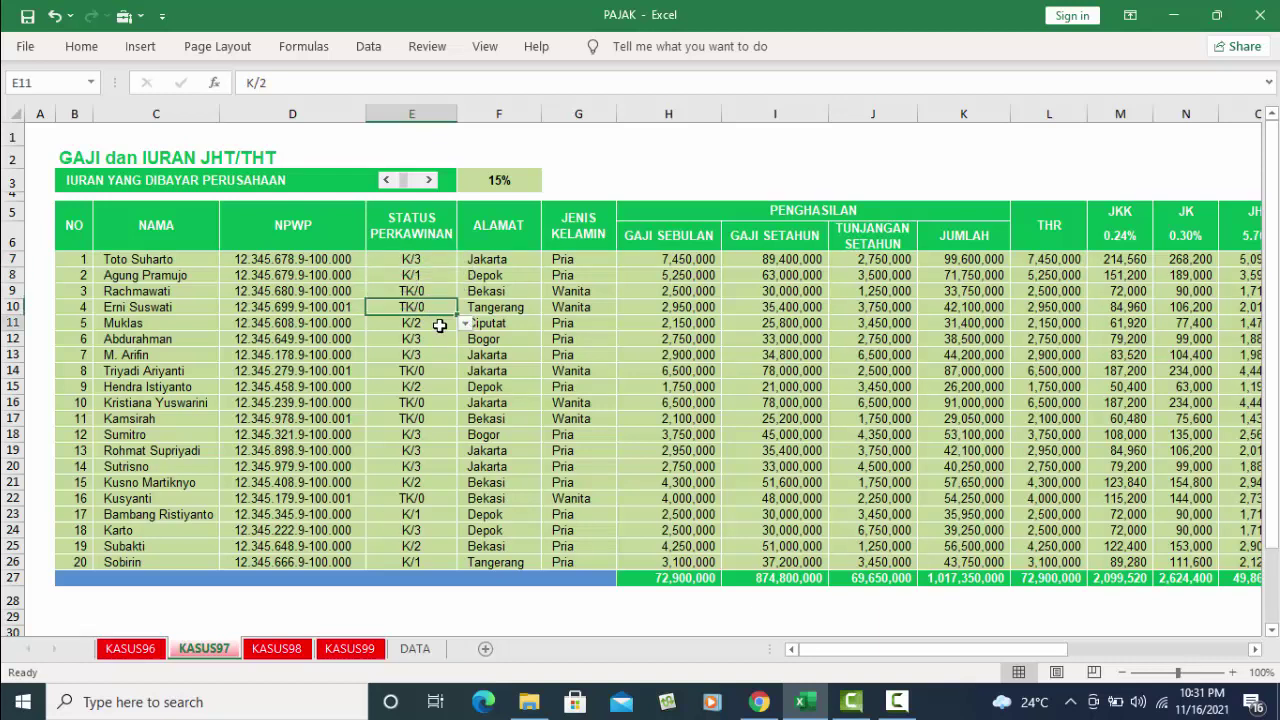
left_click(424, 386)
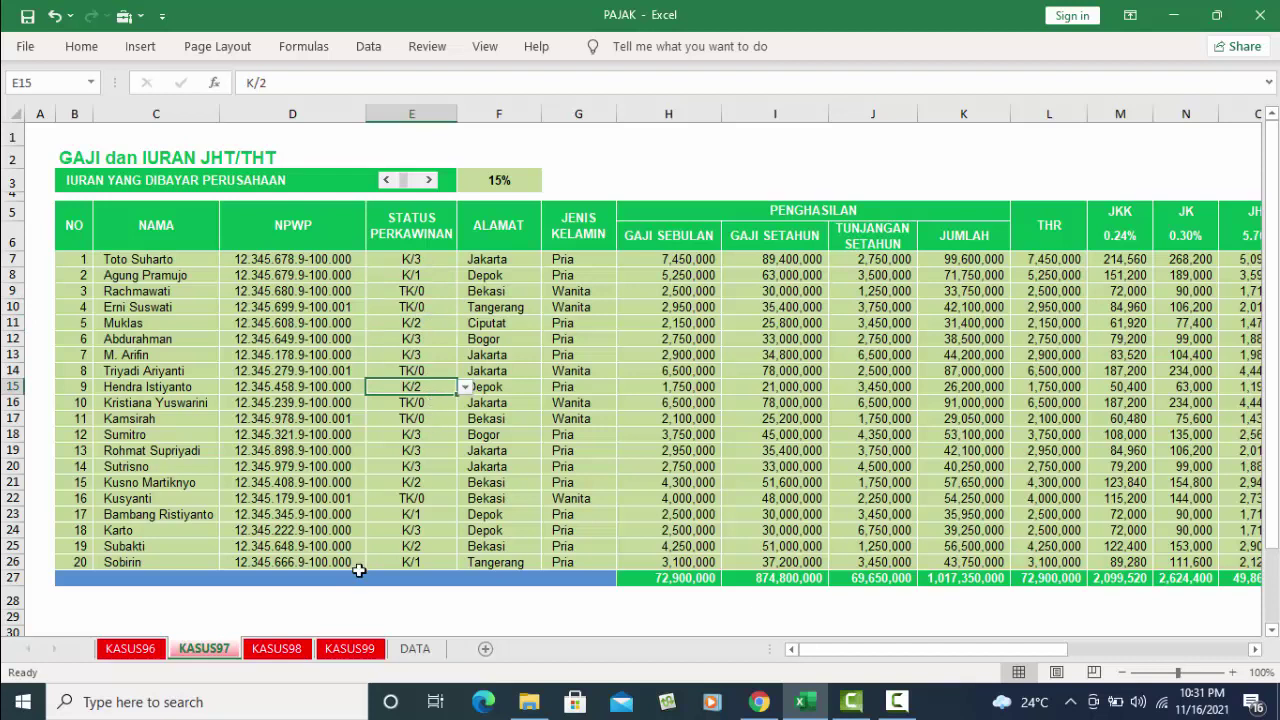
left_click(283, 650)
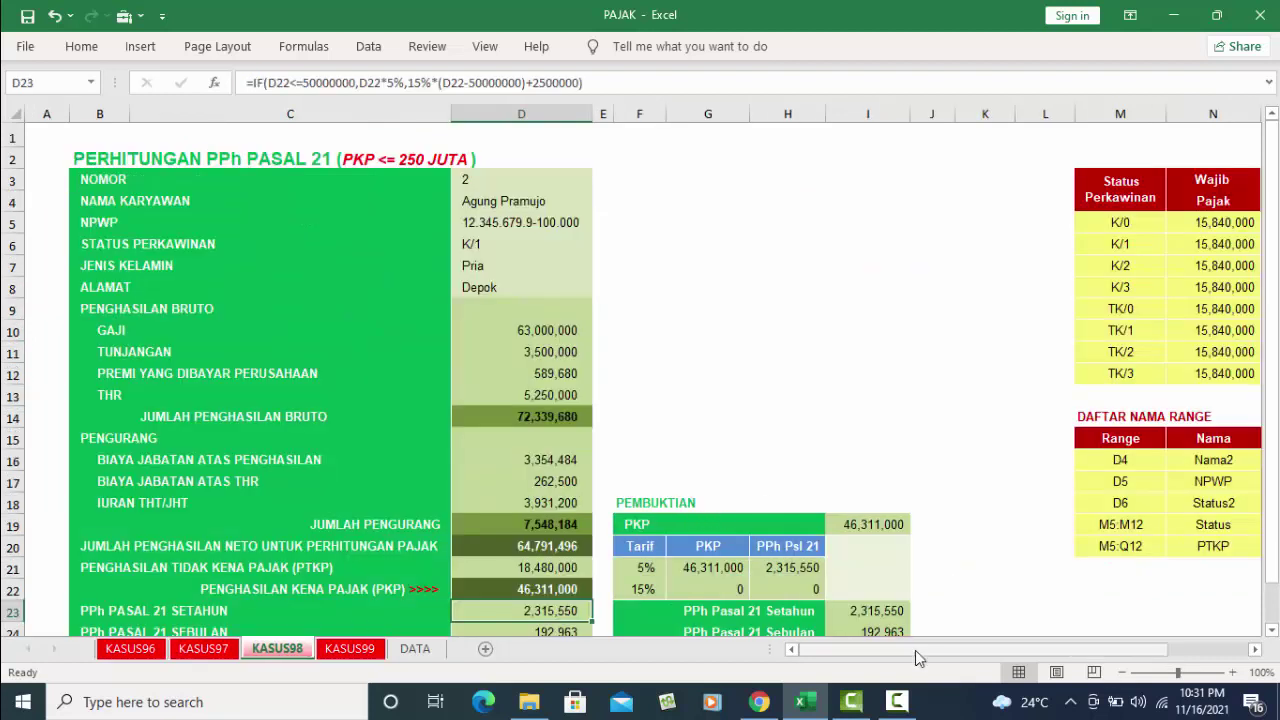
left_click_drag(929, 655, 1012, 648)
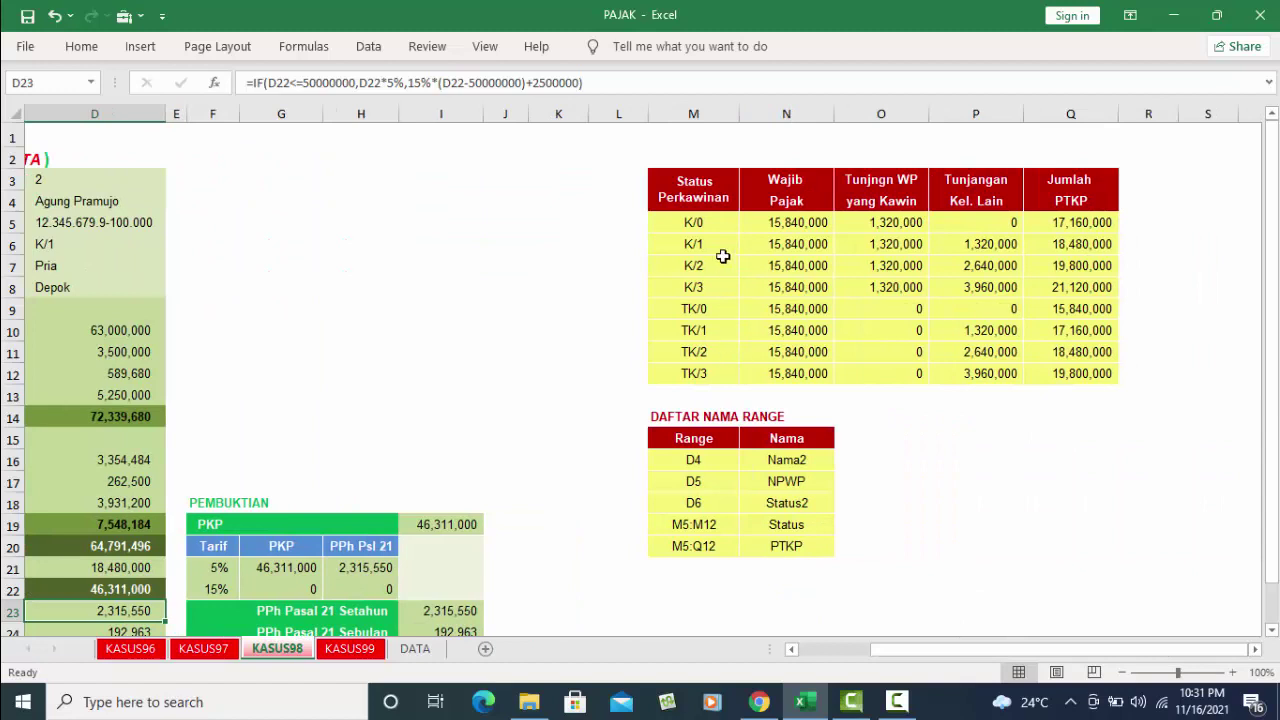
left_click(206, 649)
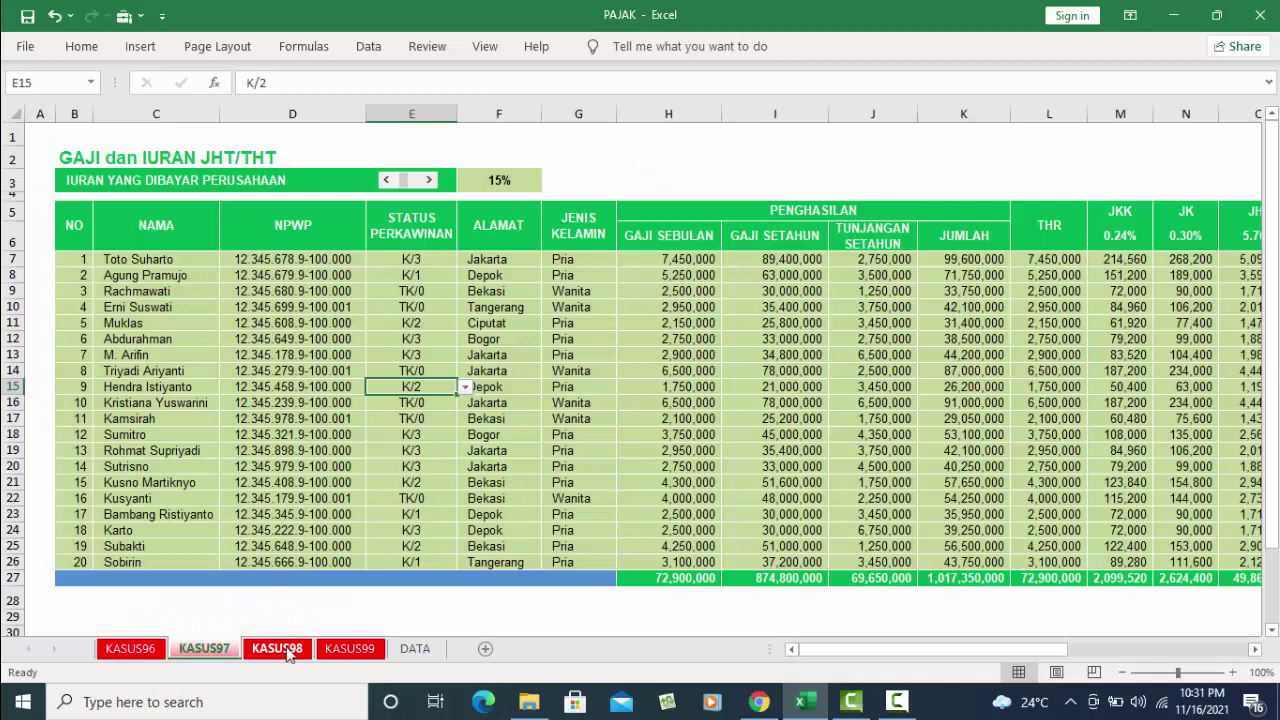
left_click(280, 648)
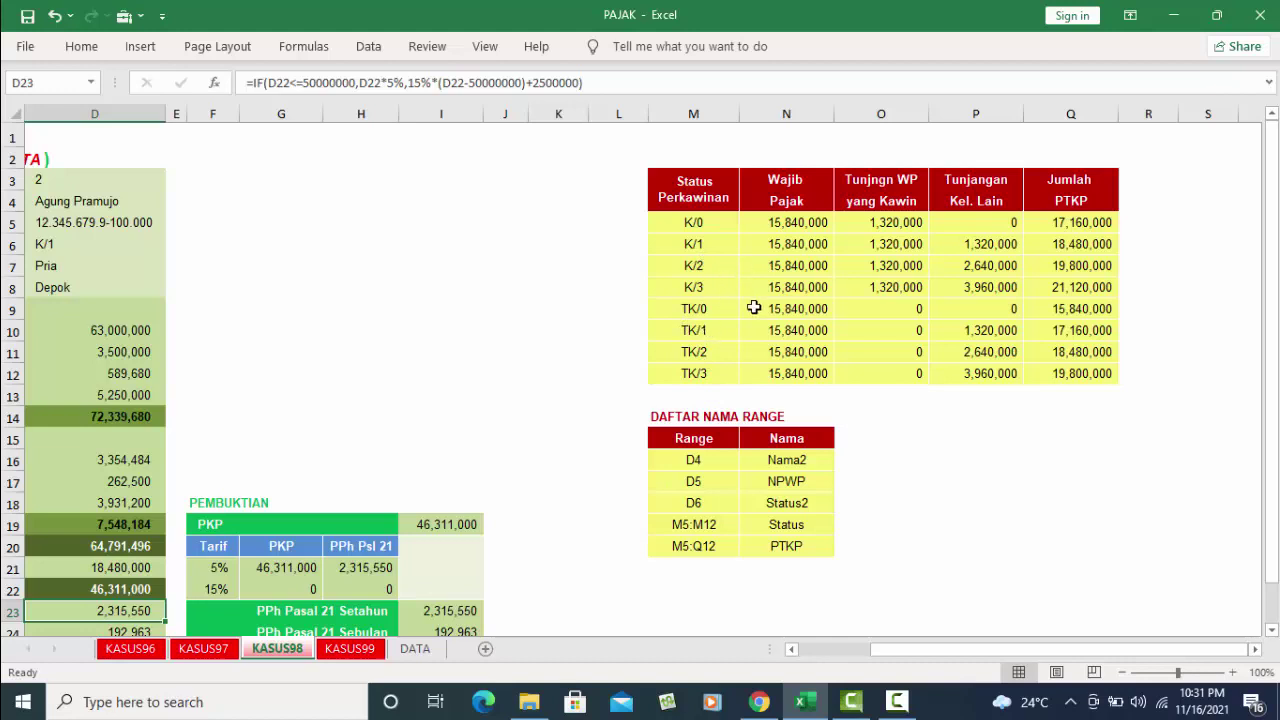
On KASUS97, inspect row 7 from marital status in E7 through the THR formula in L7.
left_click(210, 650)
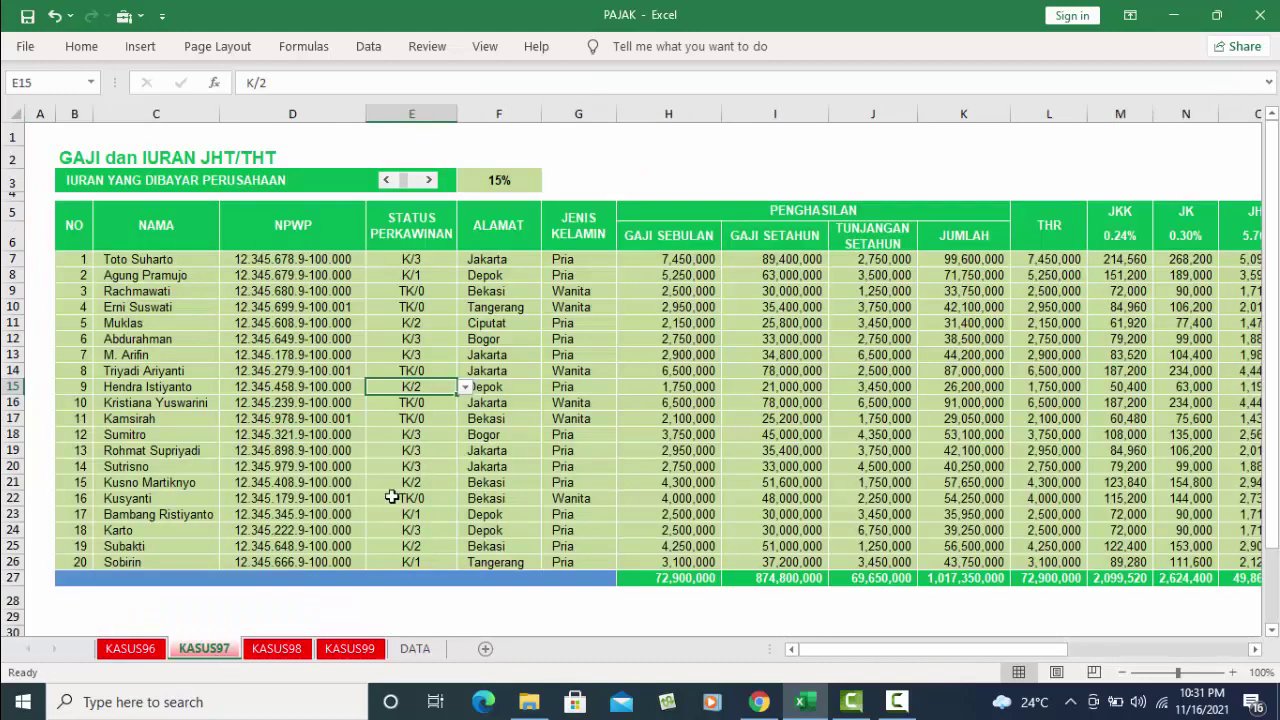
left_click(437, 261)
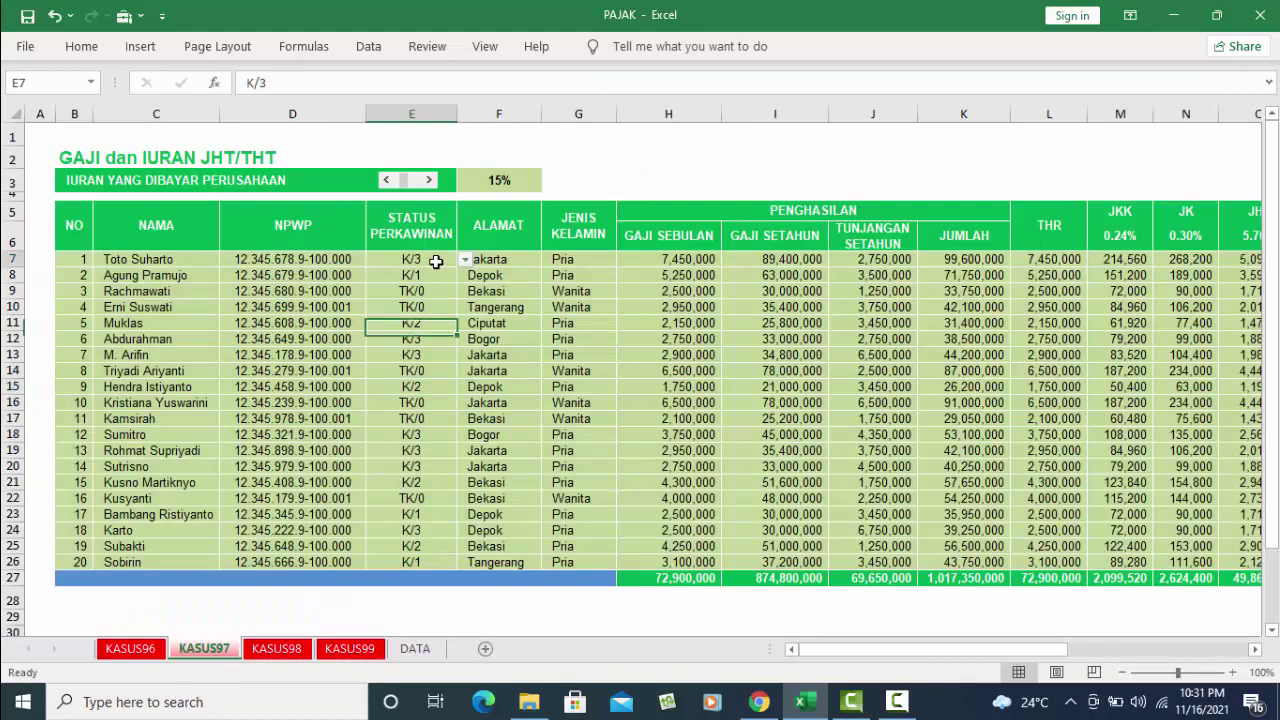
left_click(513, 260)
left_click(593, 262)
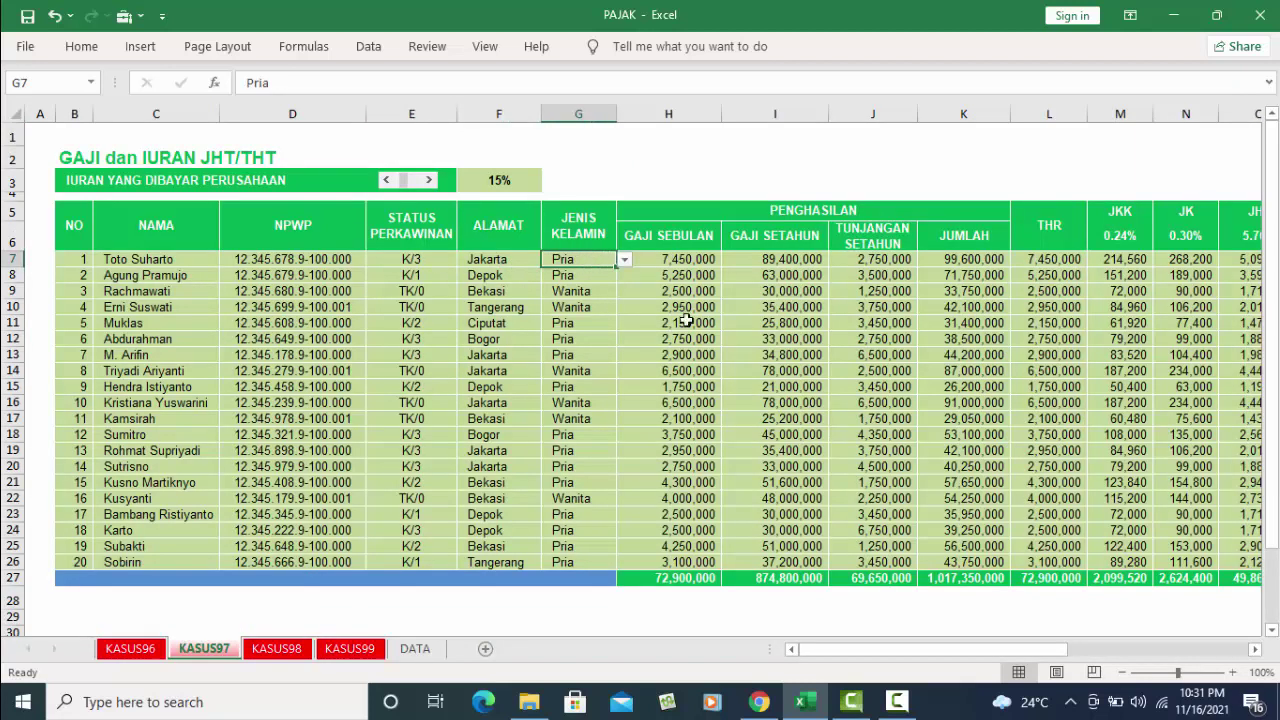
left_click(688, 262)
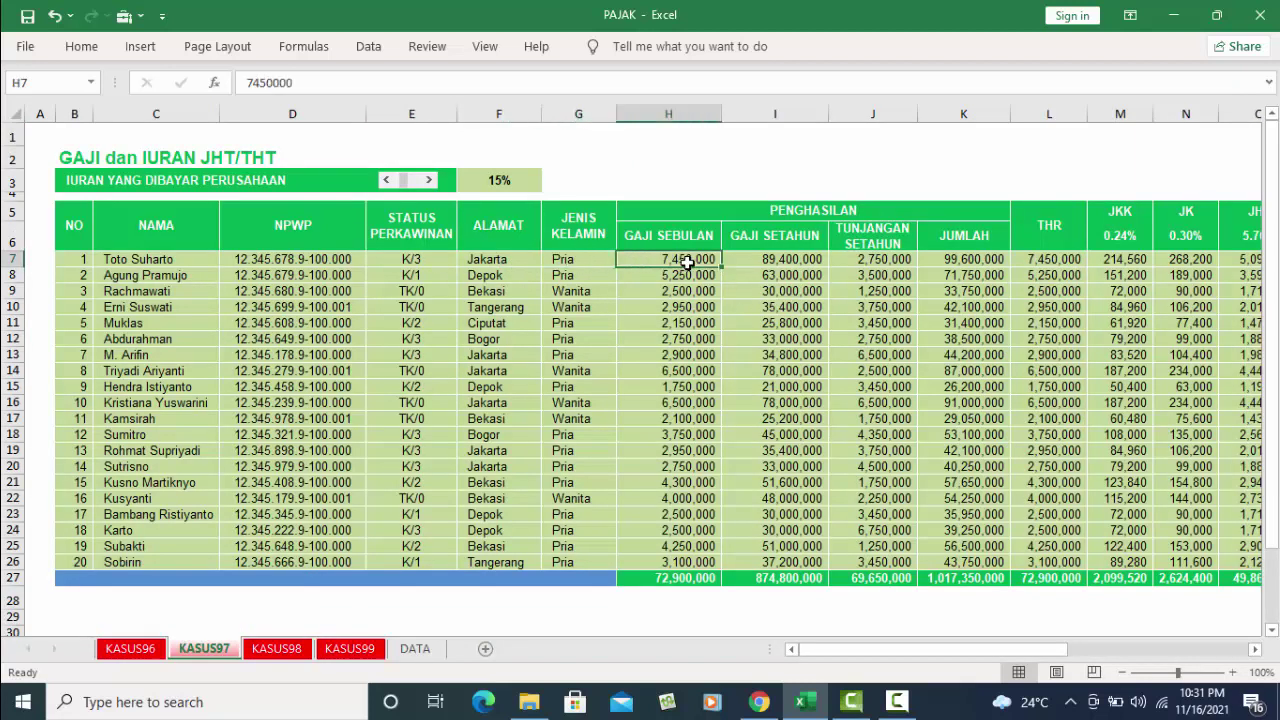
left_click(780, 261)
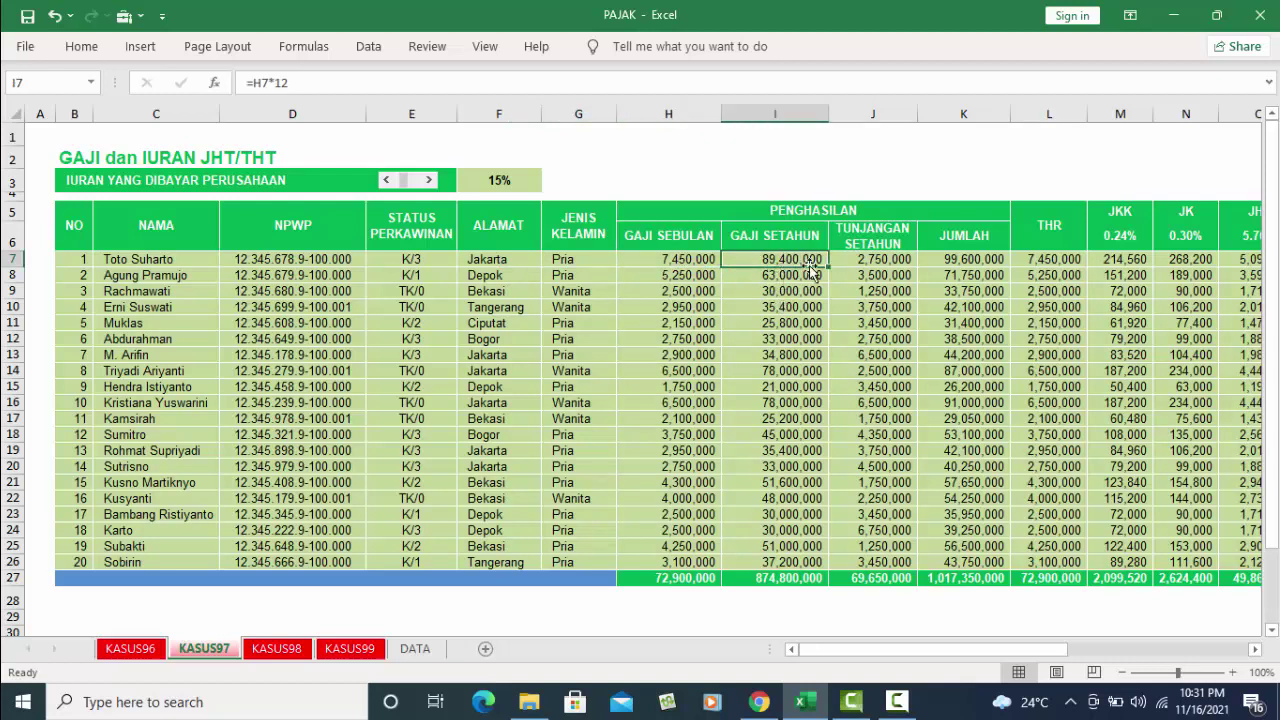
left_click(899, 260)
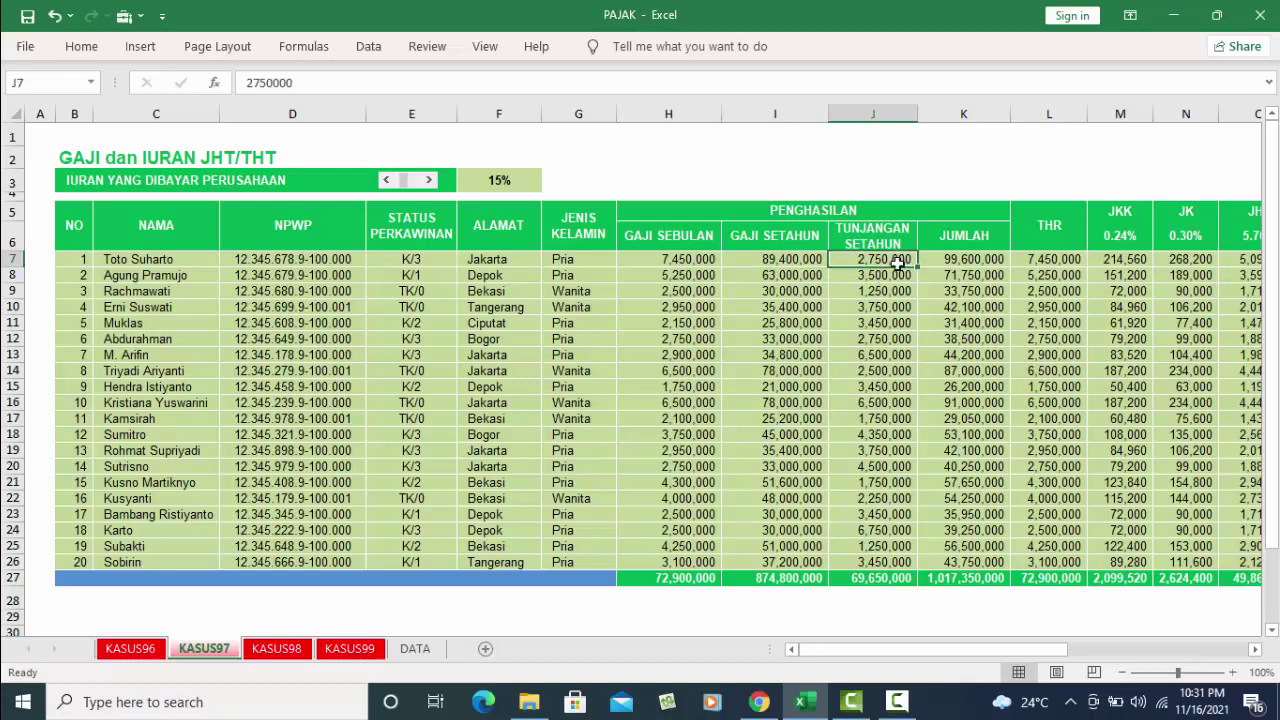
left_click(895, 292)
left_click(900, 508)
left_click(895, 339)
left_click(972, 261)
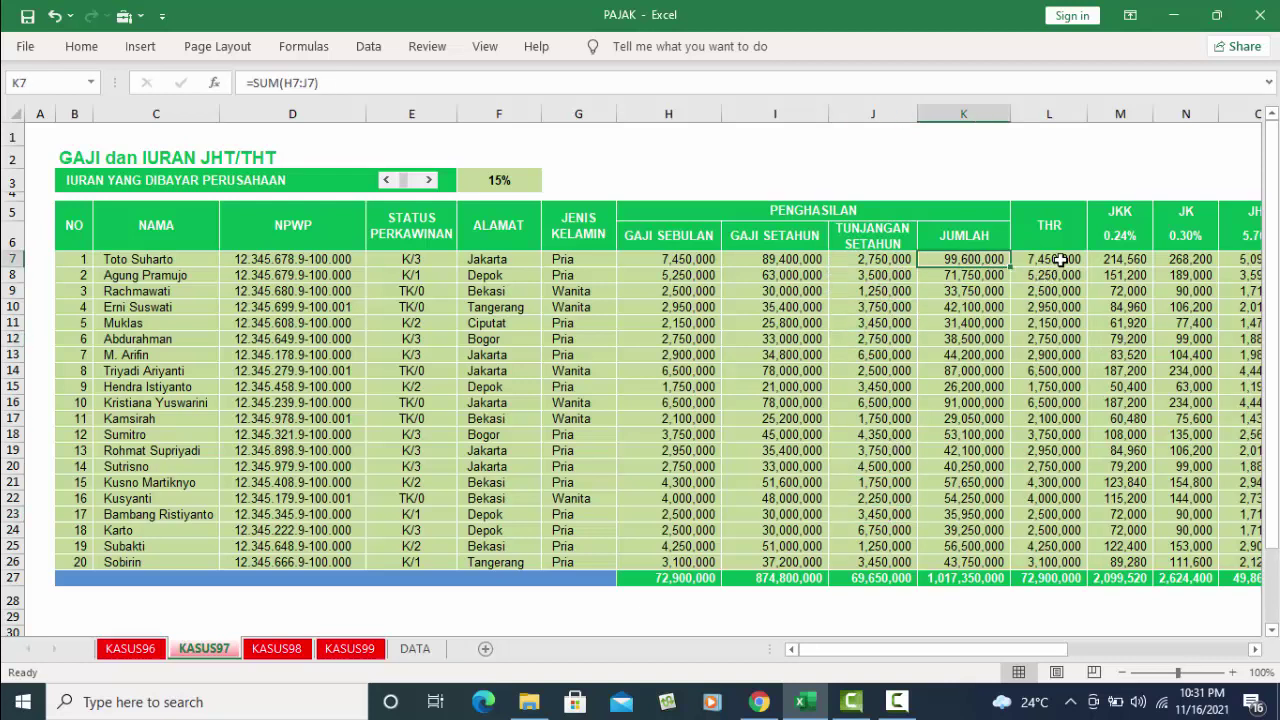
left_click(1060, 260)
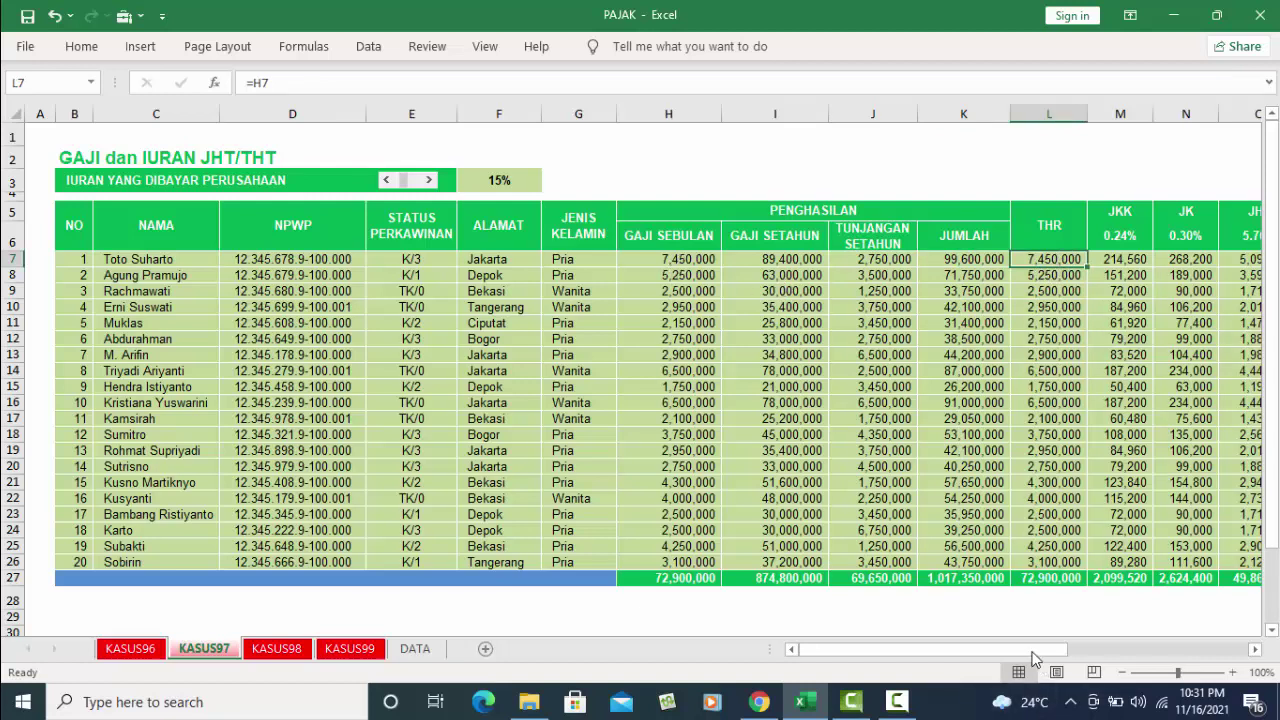
left_click_drag(1028, 648, 1112, 650)
left_click(694, 235)
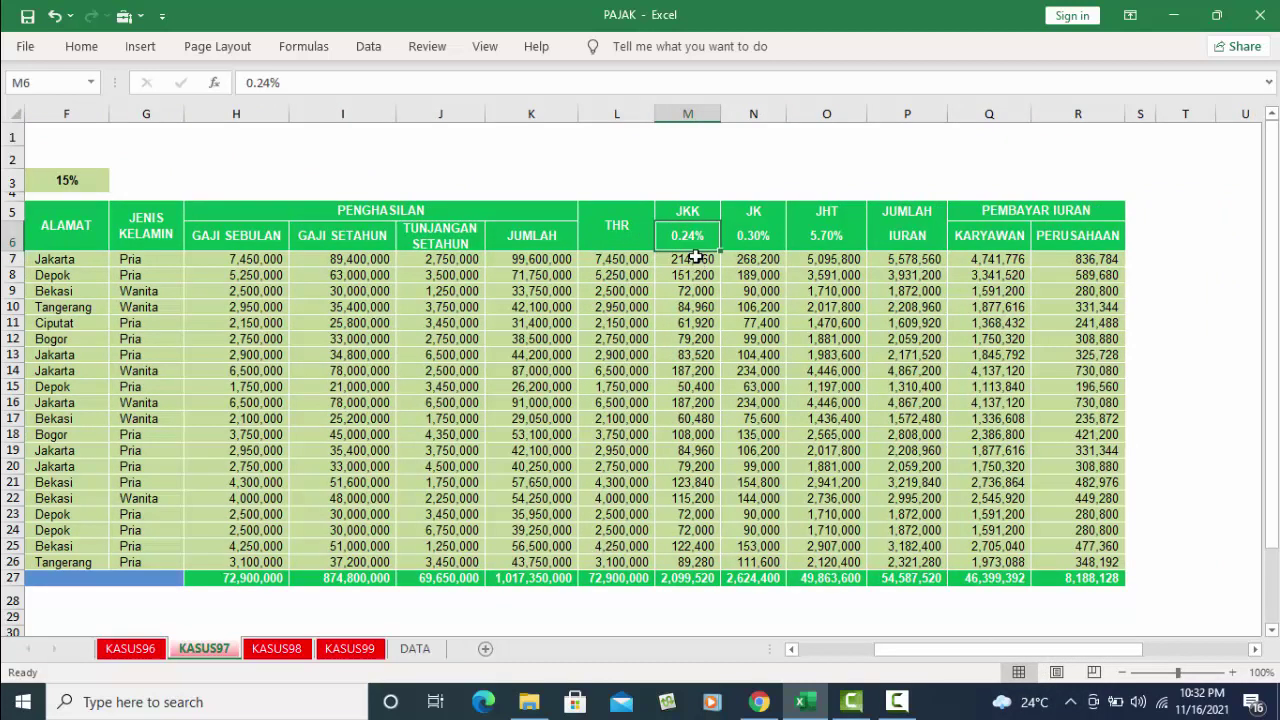
left_click(758, 238)
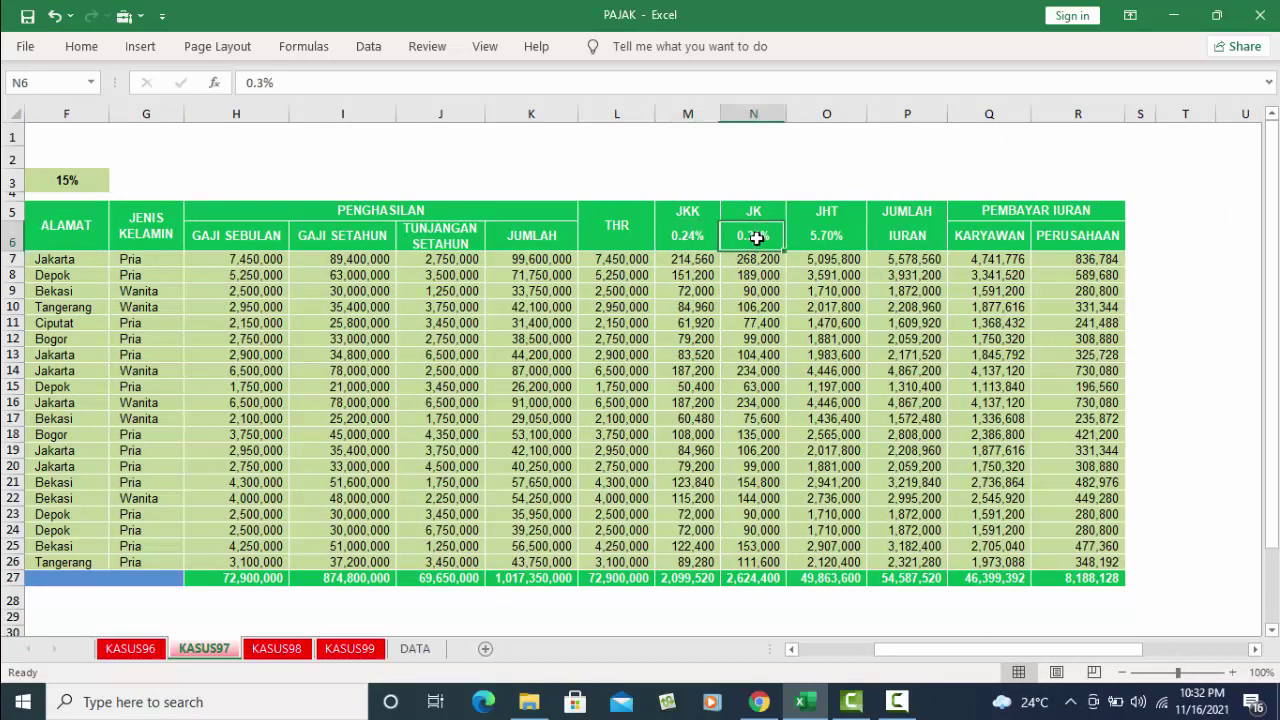
left_click(829, 238)
mouse_move(906, 652)
left_mouse_down()
mouse_move(834, 652)
mouse_move(826, 669)
left_mouse_up()
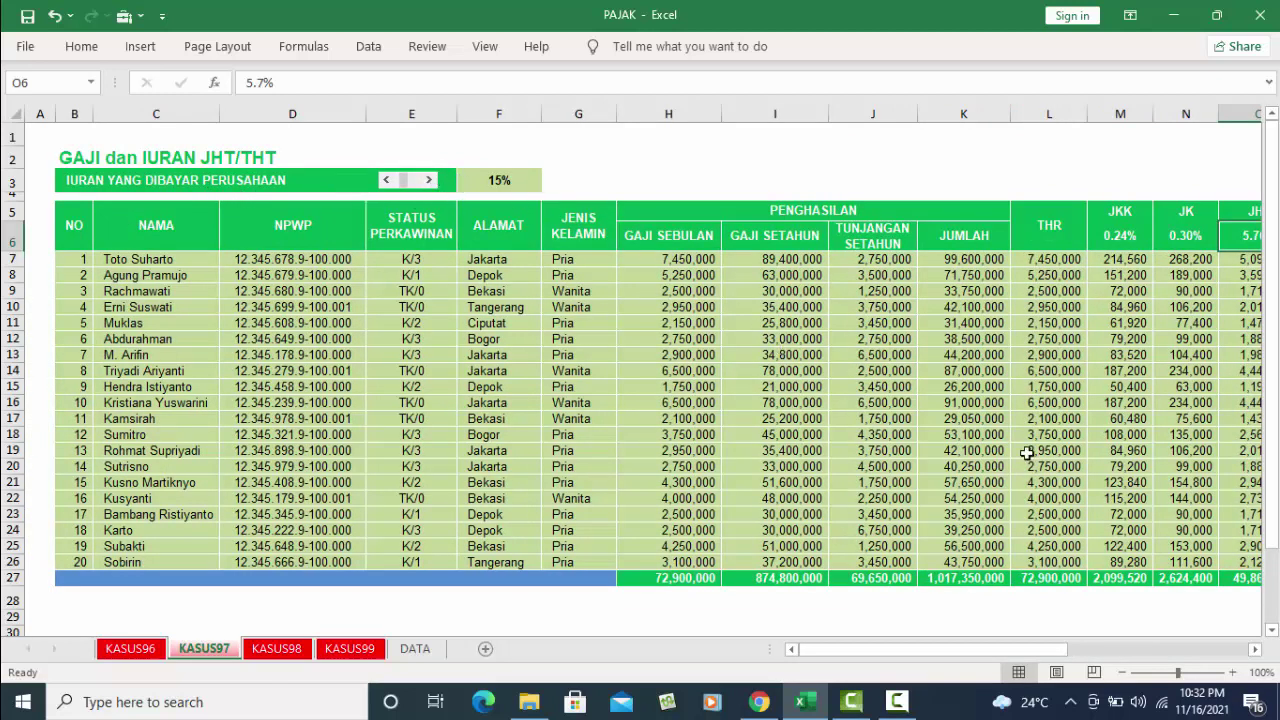
left_click_drag(1020, 649, 1110, 650)
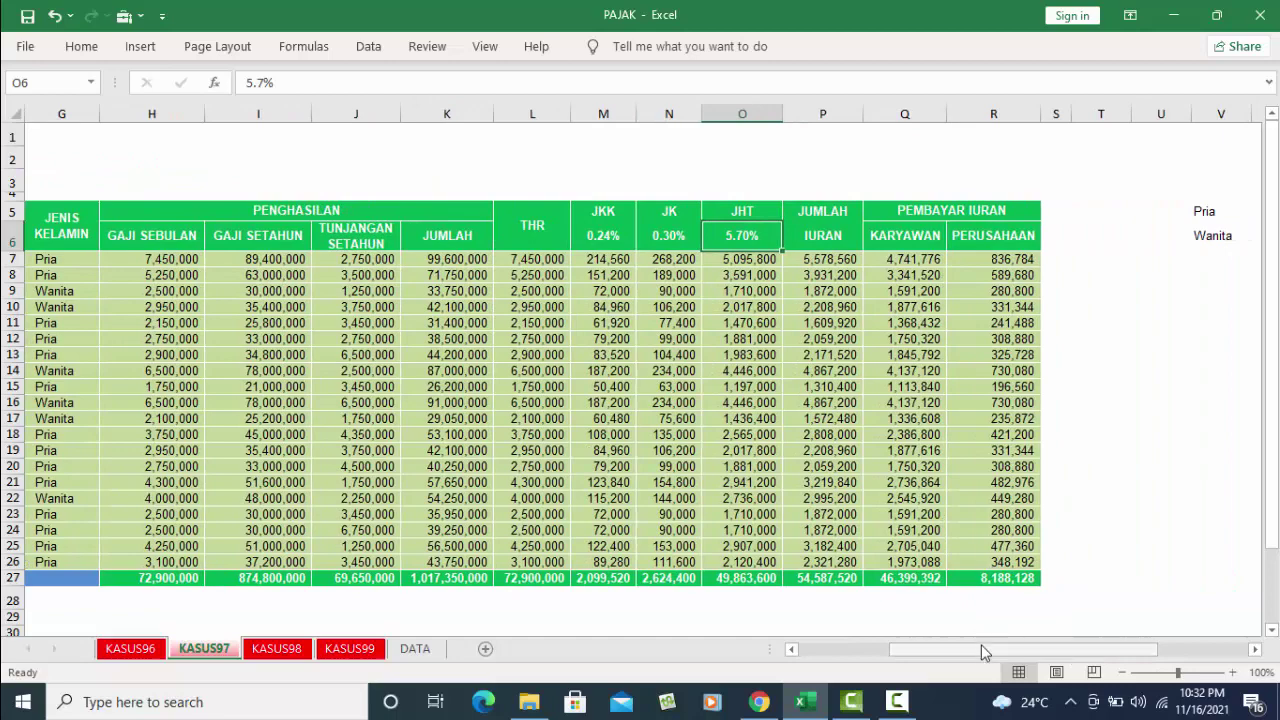
left_click_drag(981, 651, 800, 614)
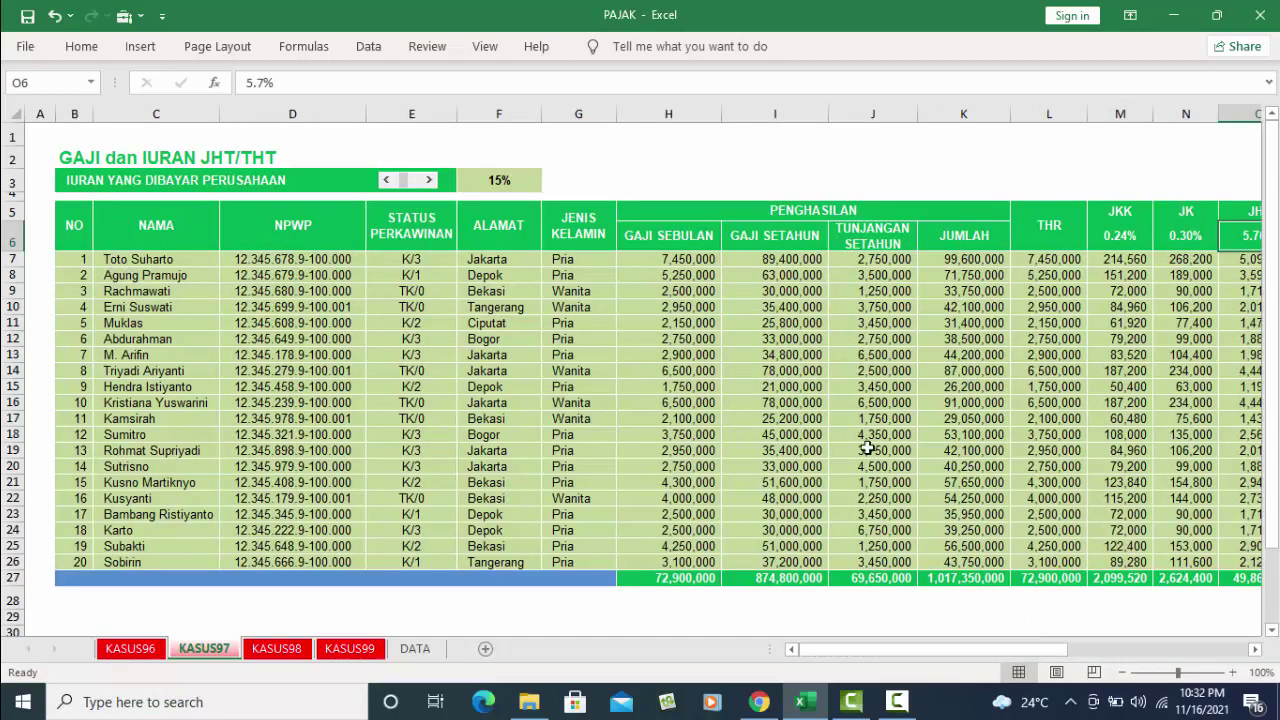
left_click_drag(1058, 649, 1180, 649)
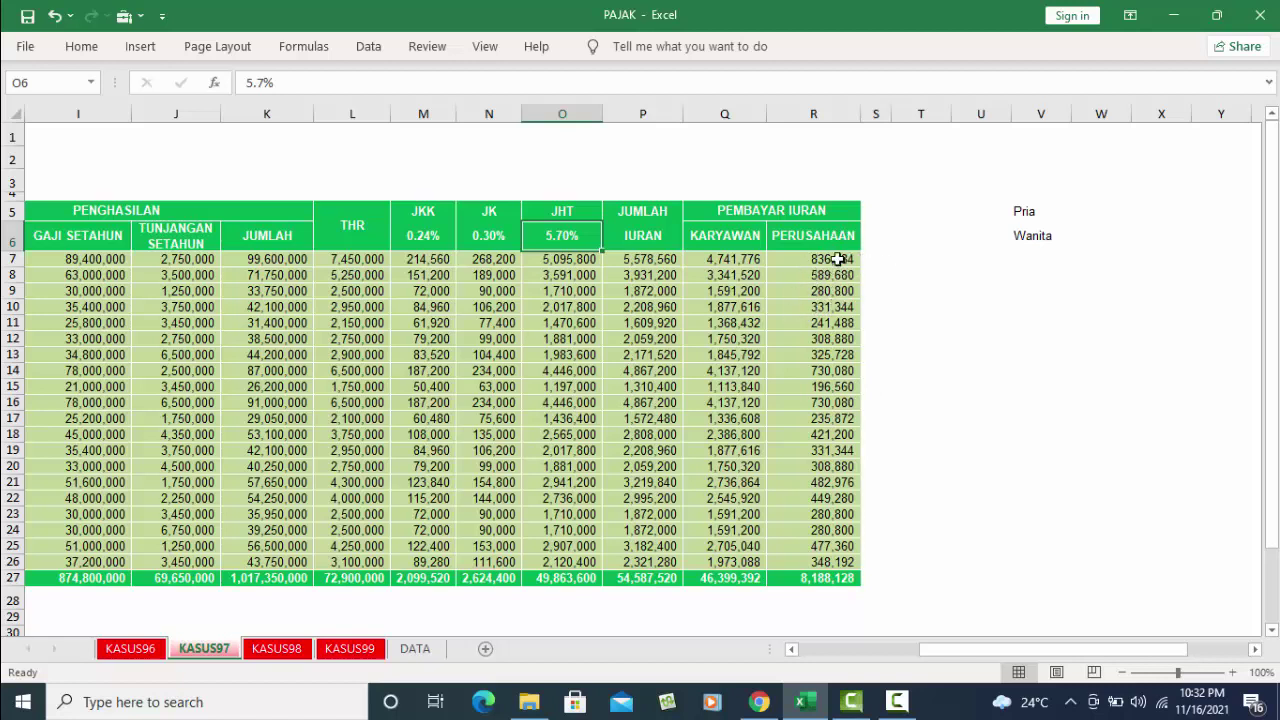
left_click(834, 259)
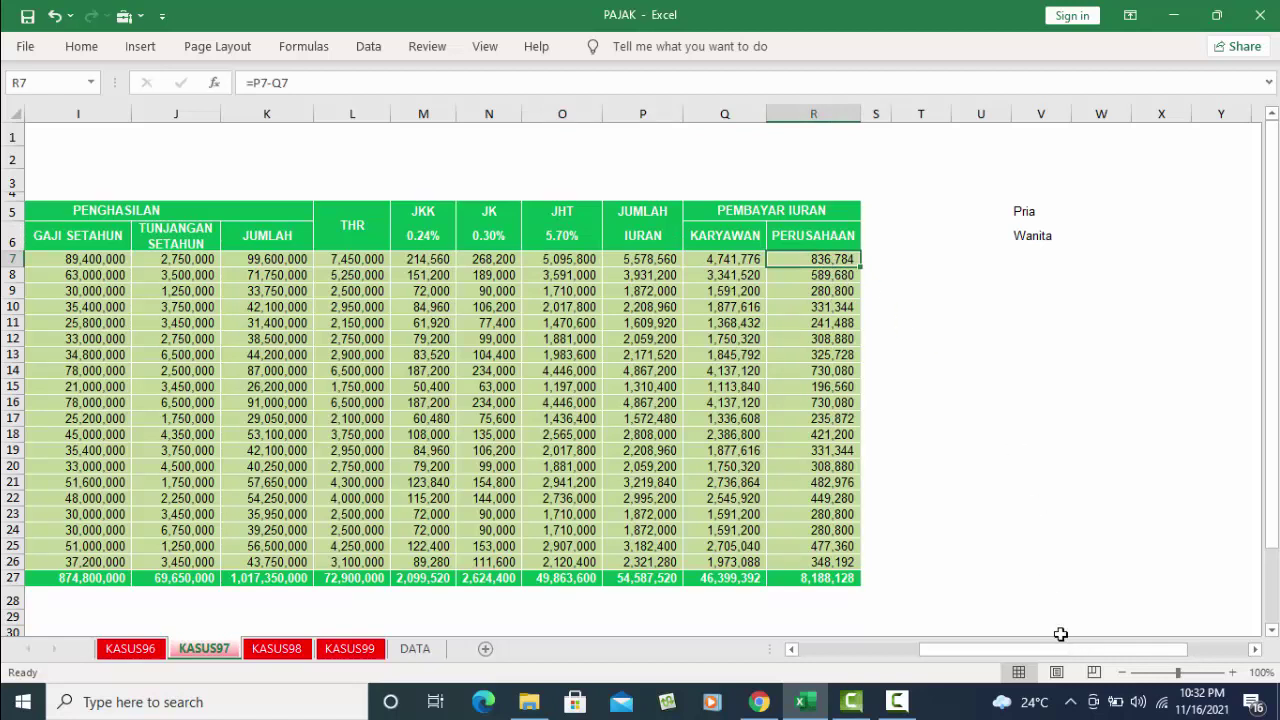
left_click_drag(1050, 649, 1041, 656)
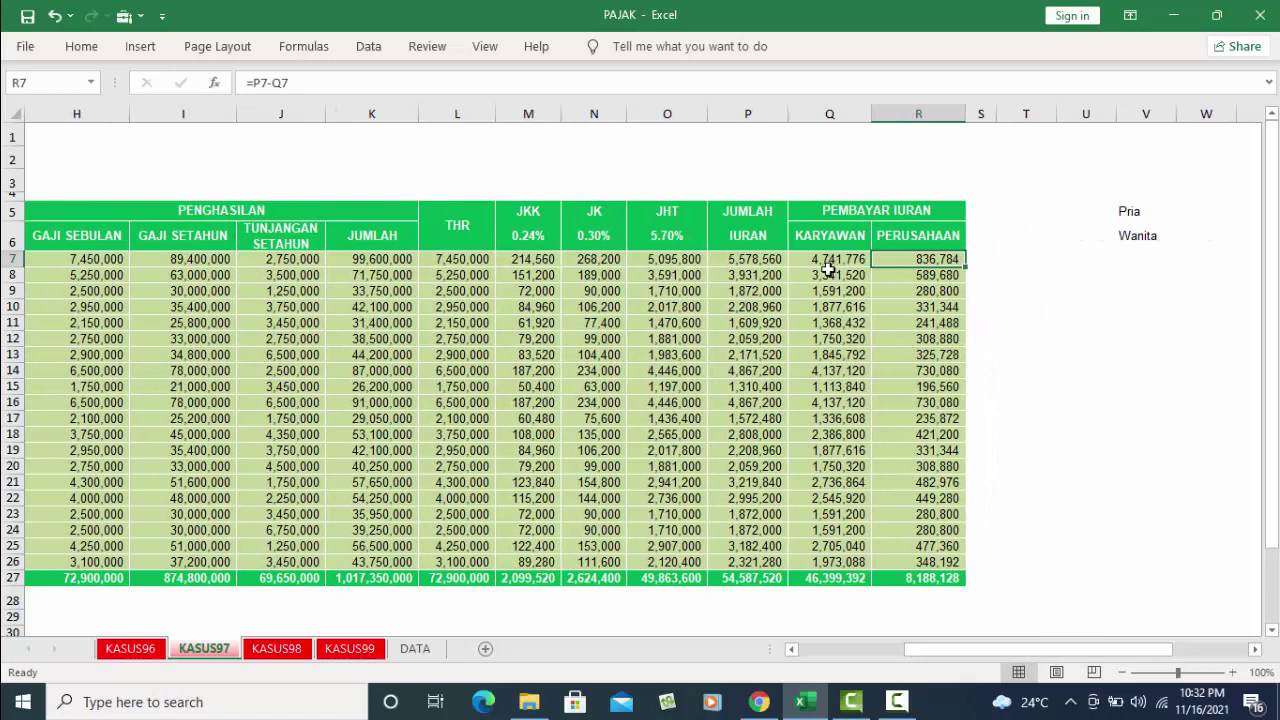
left_click(835, 258)
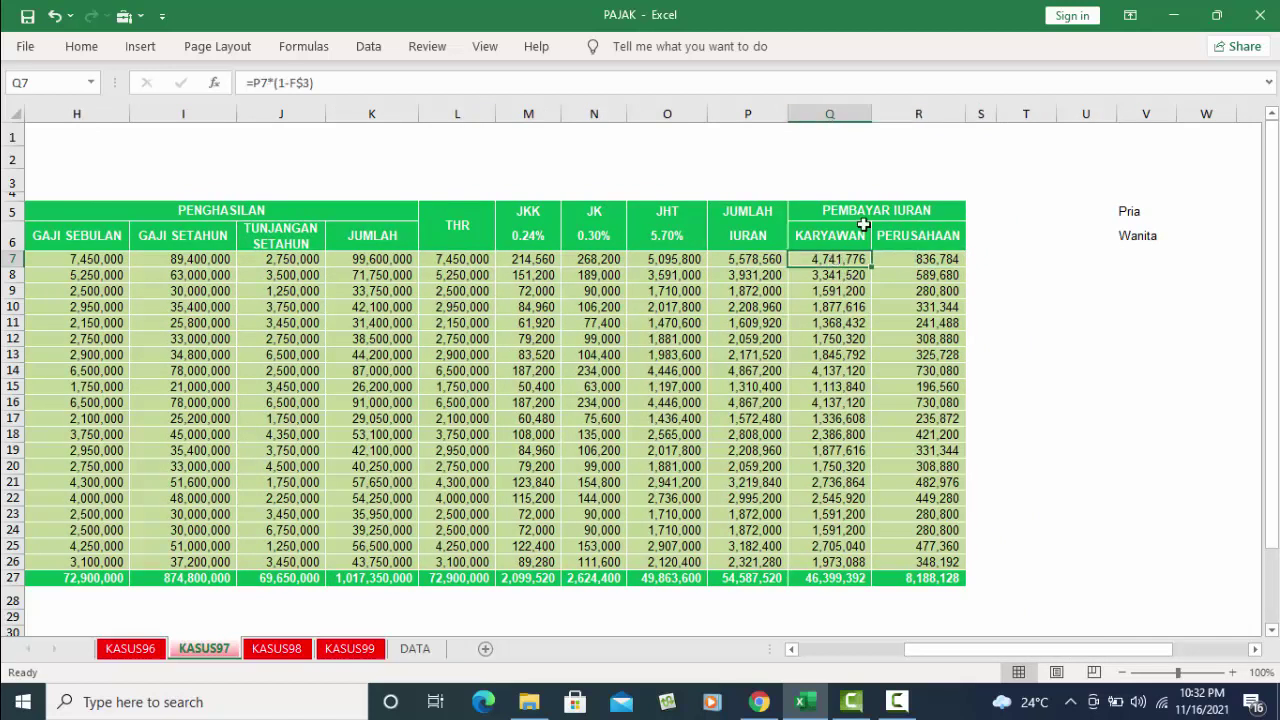
Scroll the sheet and check the company-paid percentage formula in F3.
left_click_drag(1068, 652, 1063, 655)
left_click_drag(1040, 653, 1020, 664)
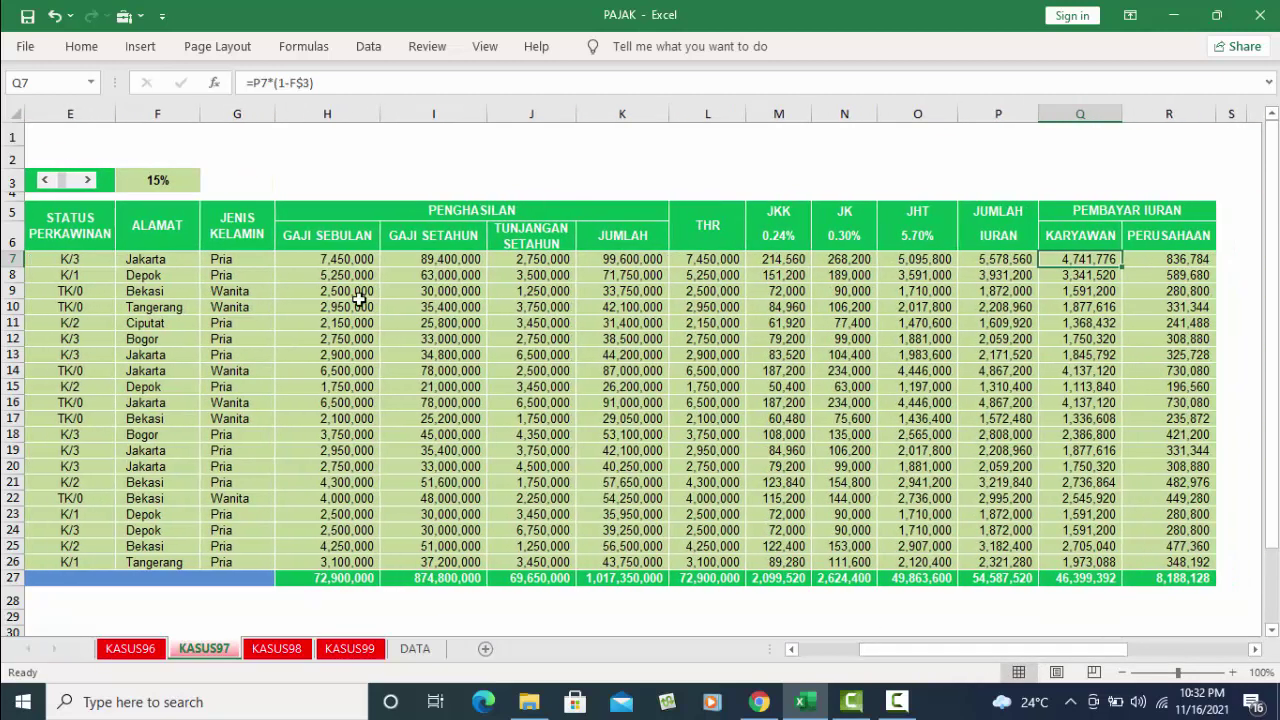
left_click(158, 179)
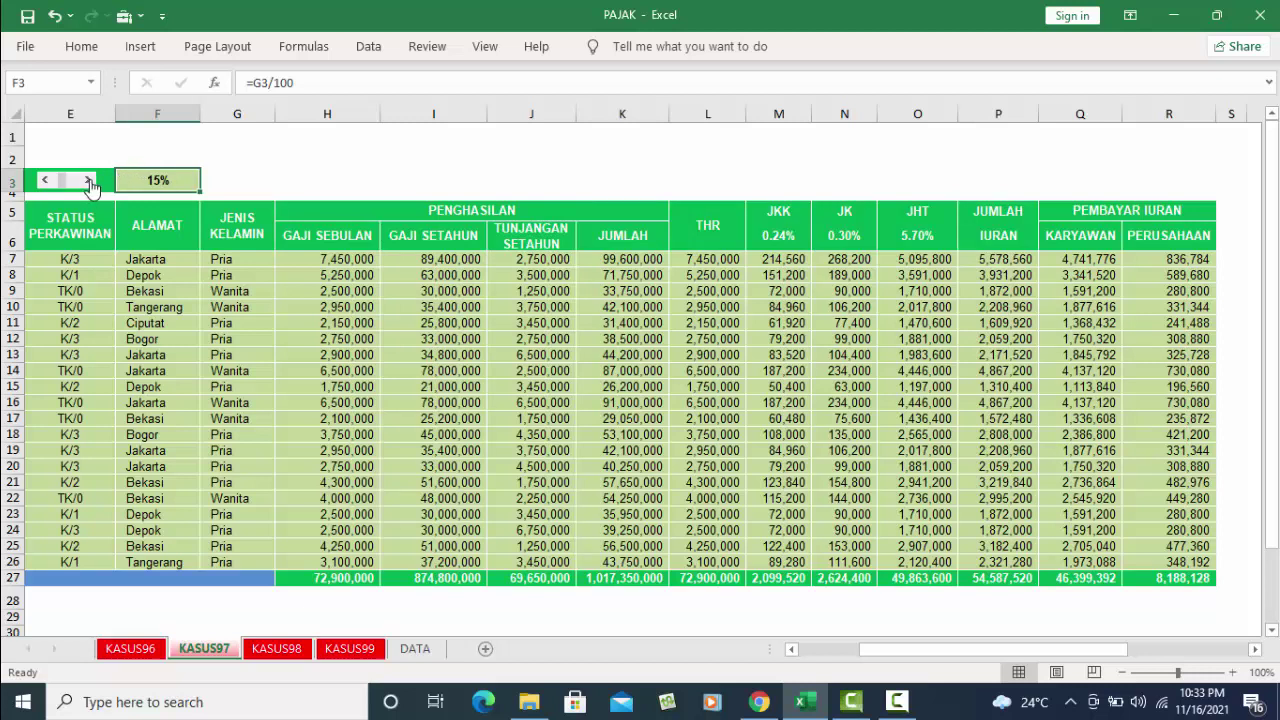
left_click(300, 160)
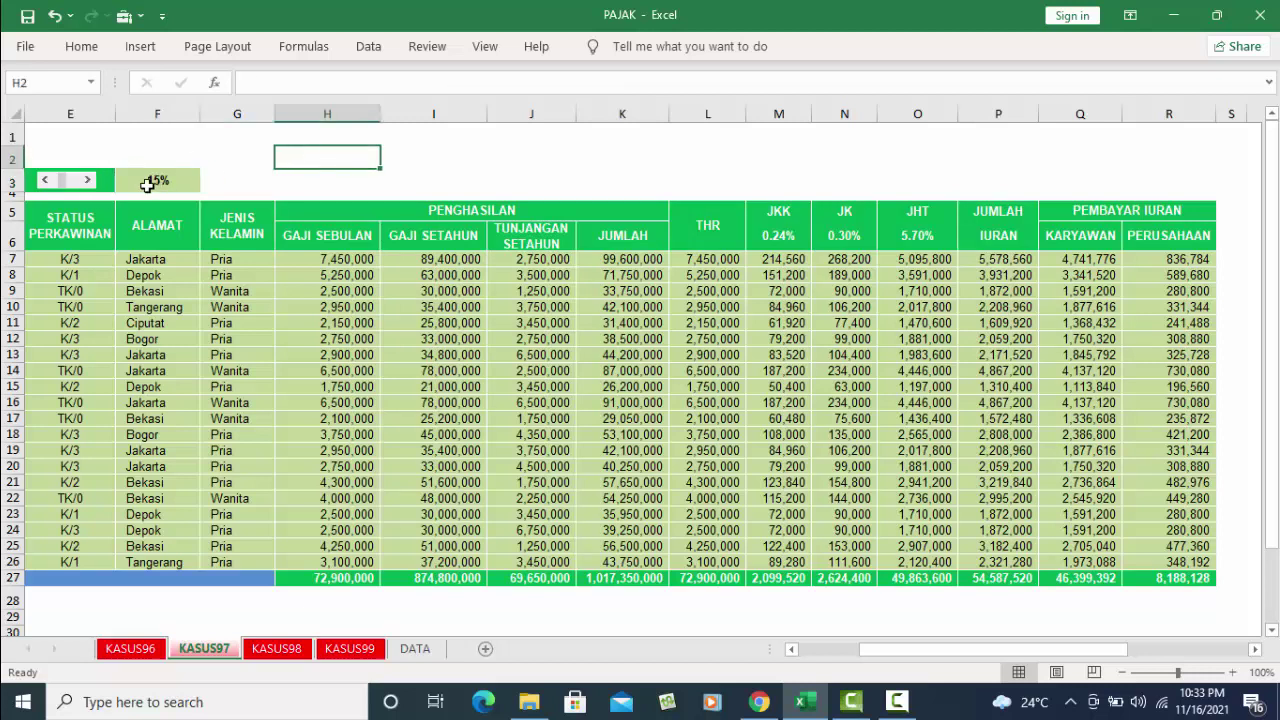
Step the company-paid contribution share up to 60% with the scroll bar control.
left_click(87, 181)
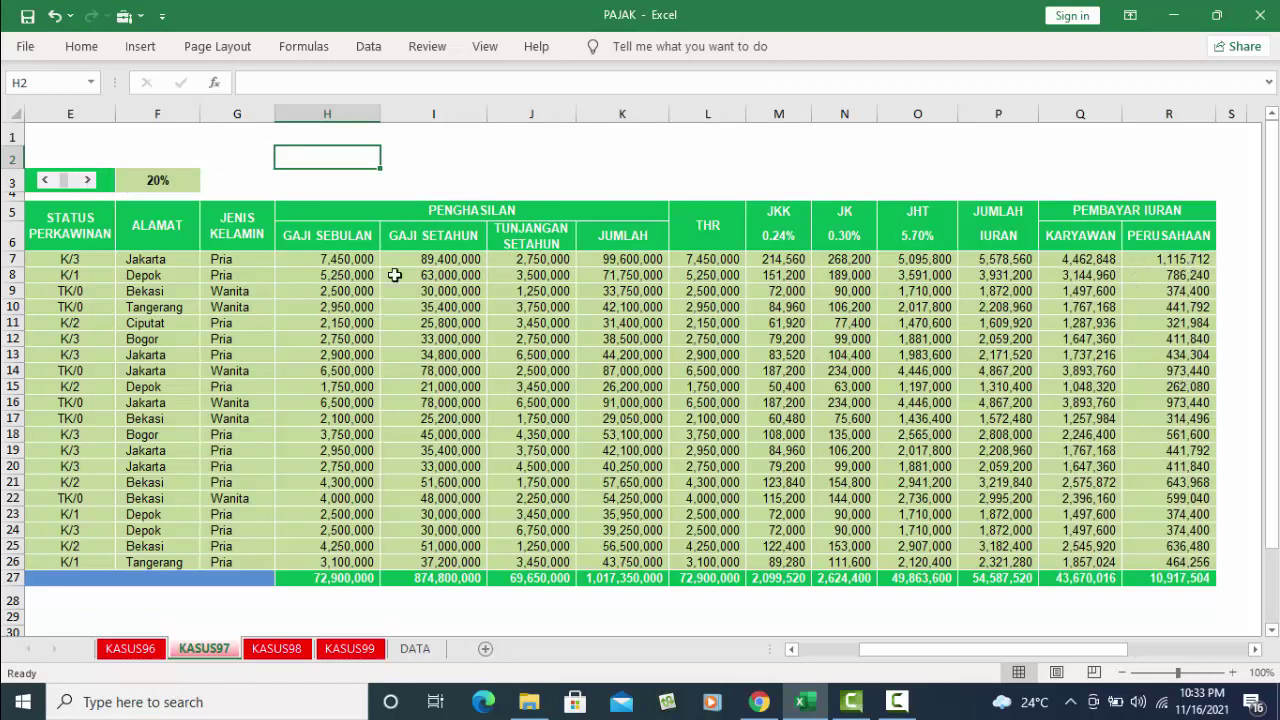
left_click(45, 181)
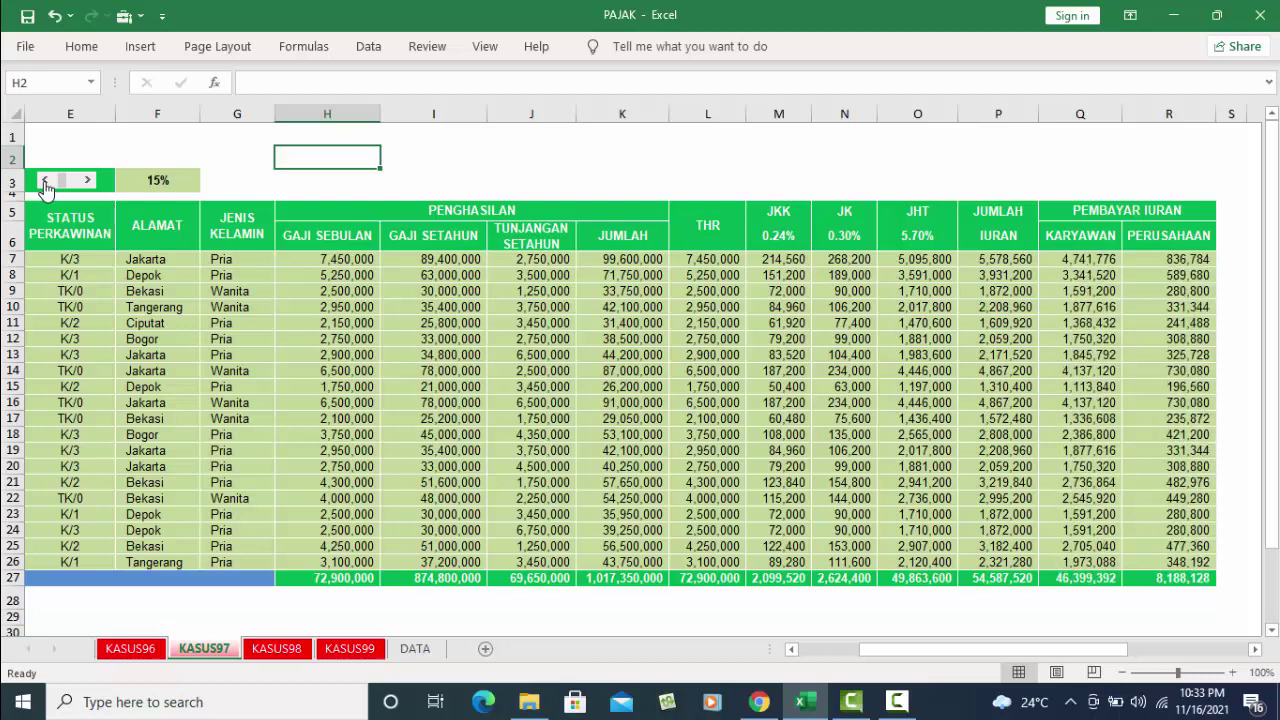
left_click(88, 181)
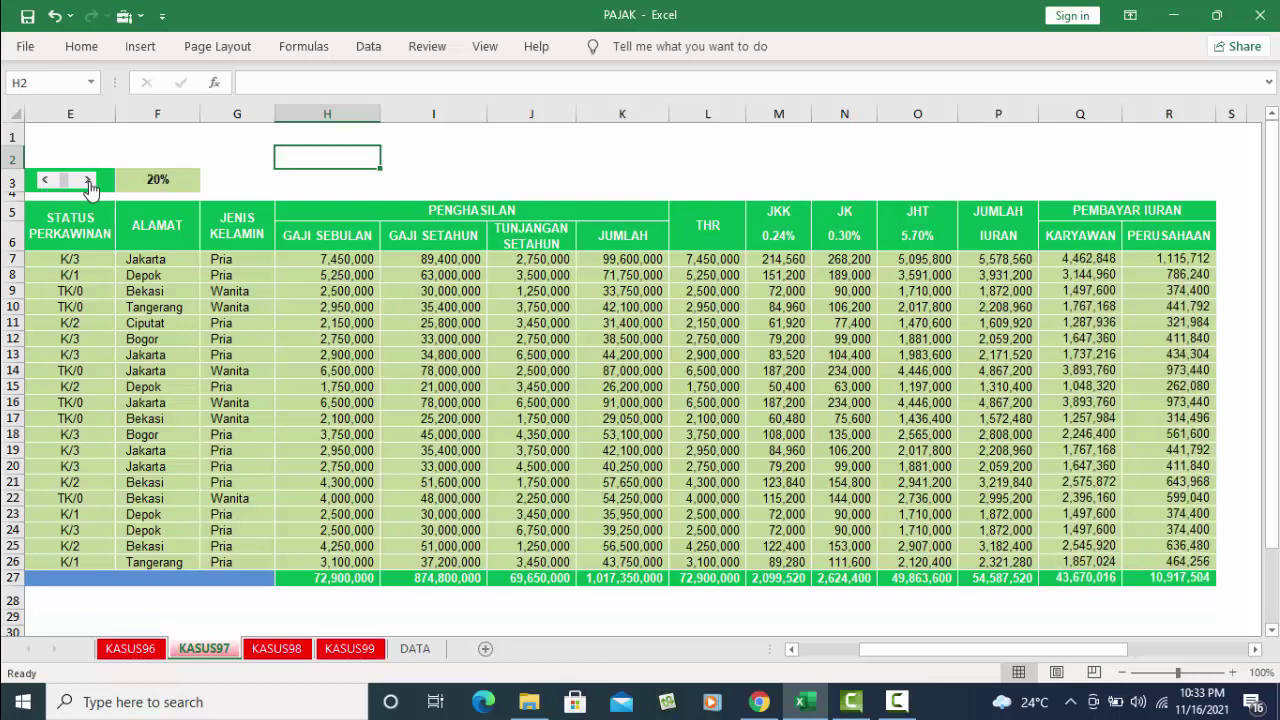
left_click(88, 181)
left_click(88, 181)
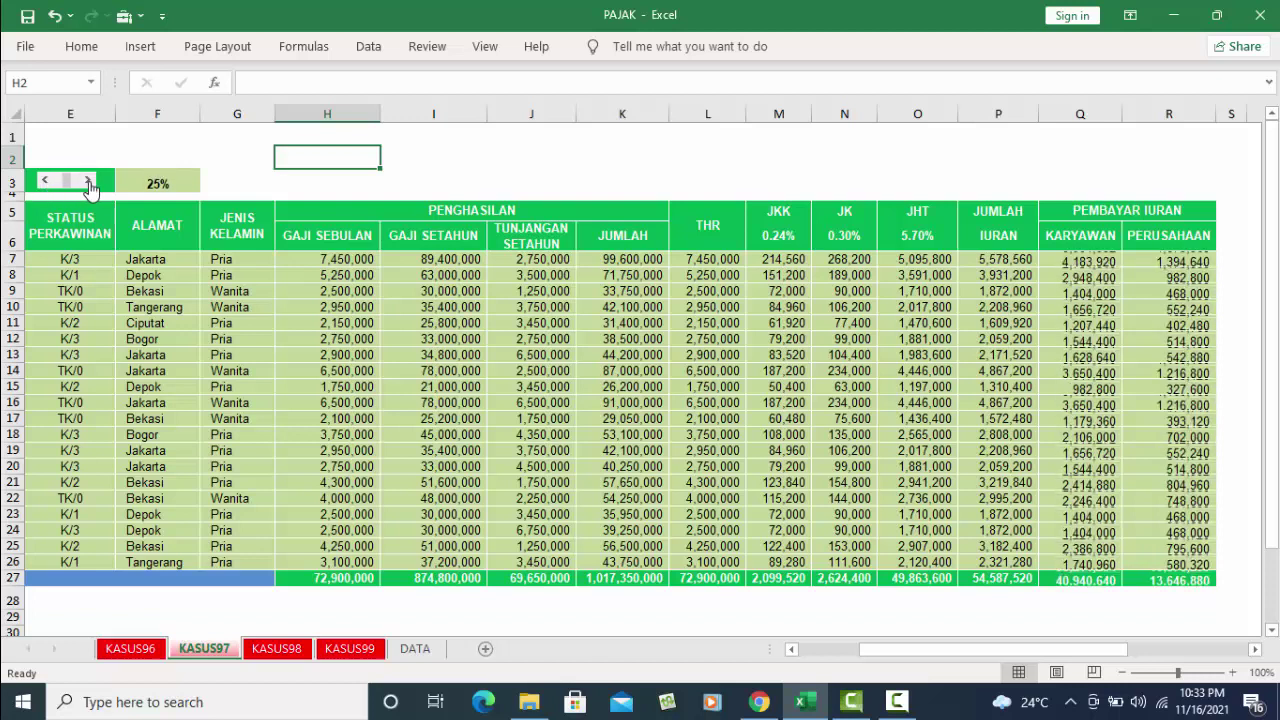
left_click(88, 181)
left_click(88, 181)
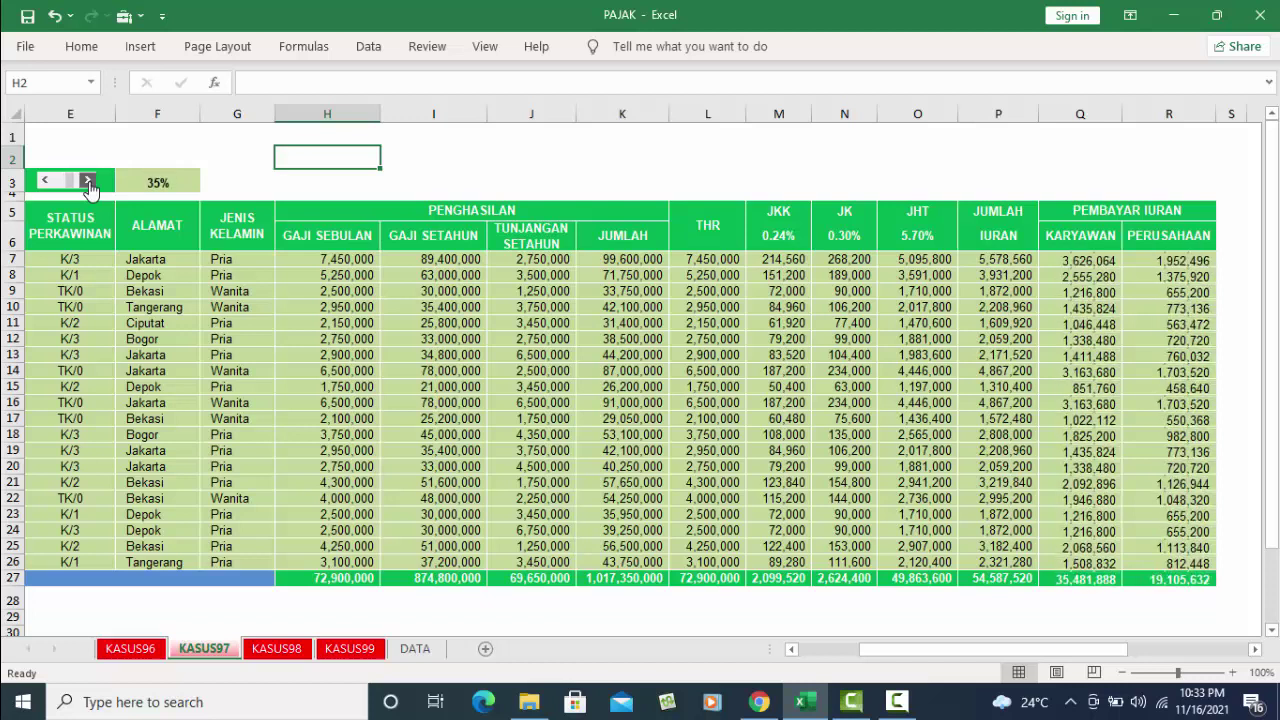
left_click(44, 181)
left_click(44, 181)
left_click(88, 181)
left_click(88, 181)
left_click(88, 181)
left_click(88, 181)
left_click(88, 181)
left_click(88, 181)
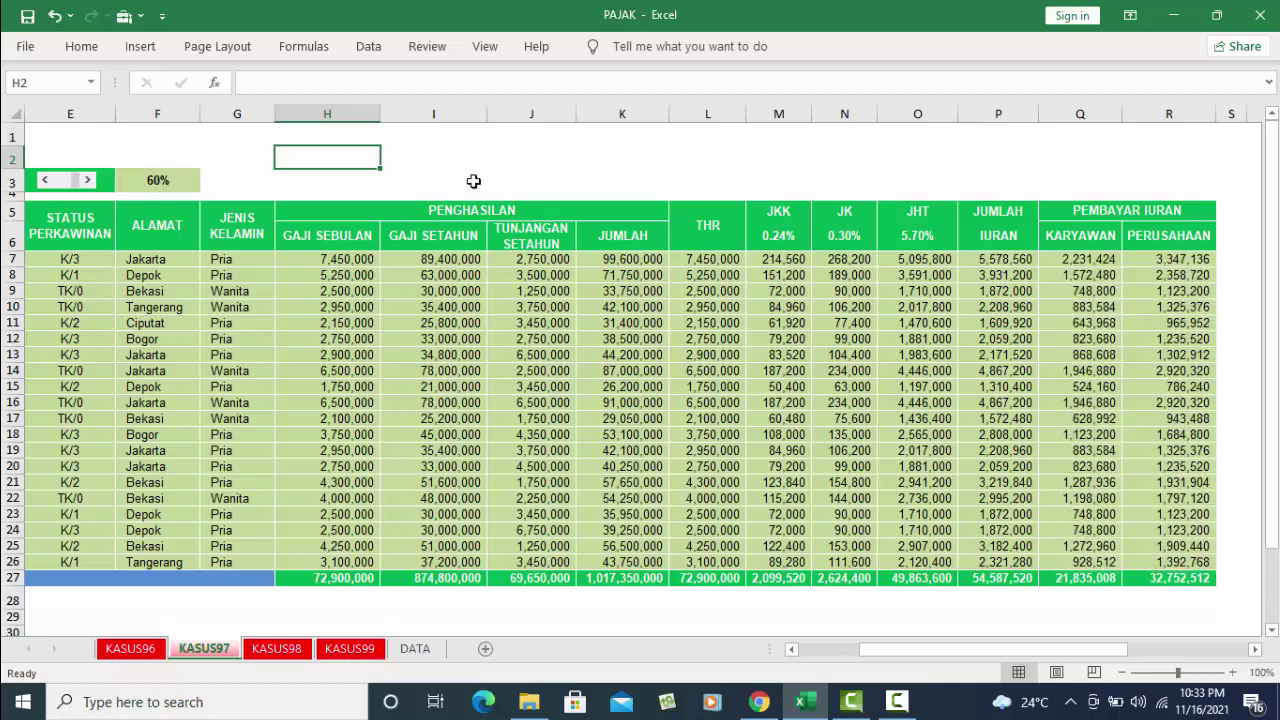
Check the recalculated company contribution formulas down column R to R20.
left_click(1171, 259)
left_click(1171, 275)
left_click(1172, 291)
left_click(1173, 307)
left_click(1174, 323)
left_click(1174, 355)
left_click(1175, 387)
left_click(1176, 418)
left_click(1177, 466)
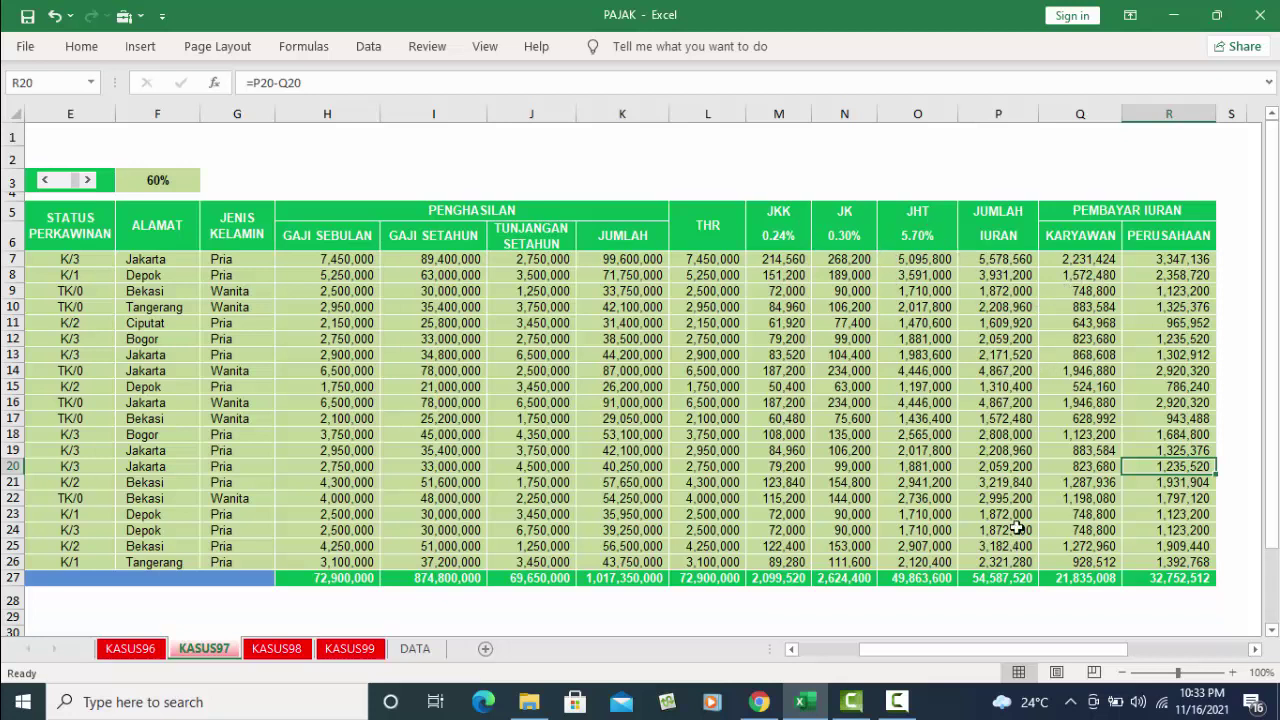
left_click_drag(887, 650, 792, 658)
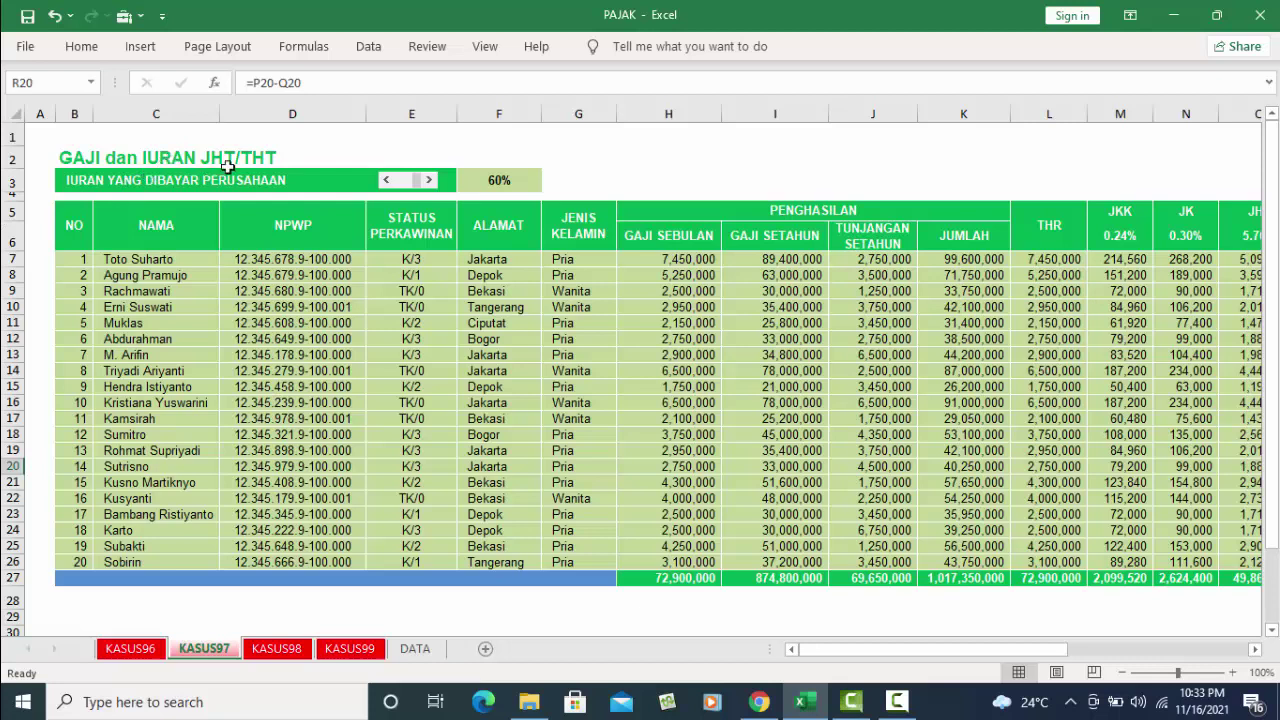
On KASUS98, use the D3 employee-number dropdown to select employee 1.
left_click(280, 649)
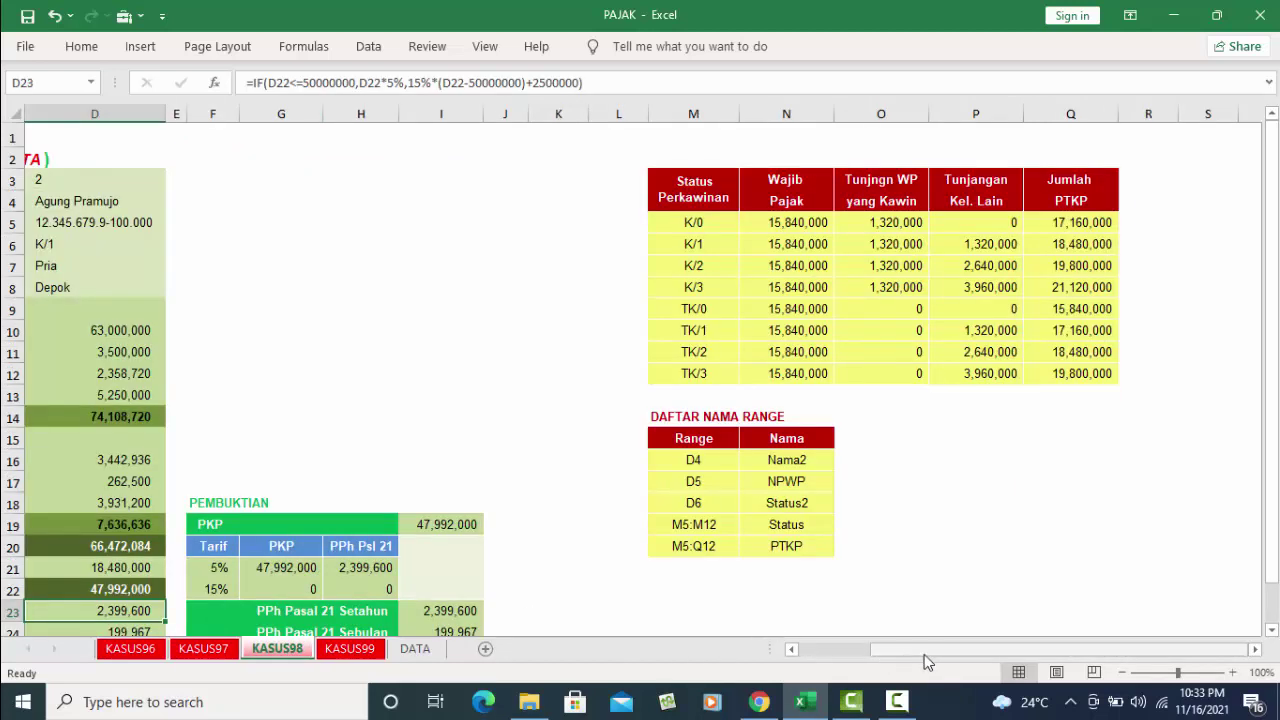
left_click_drag(923, 650, 825, 650)
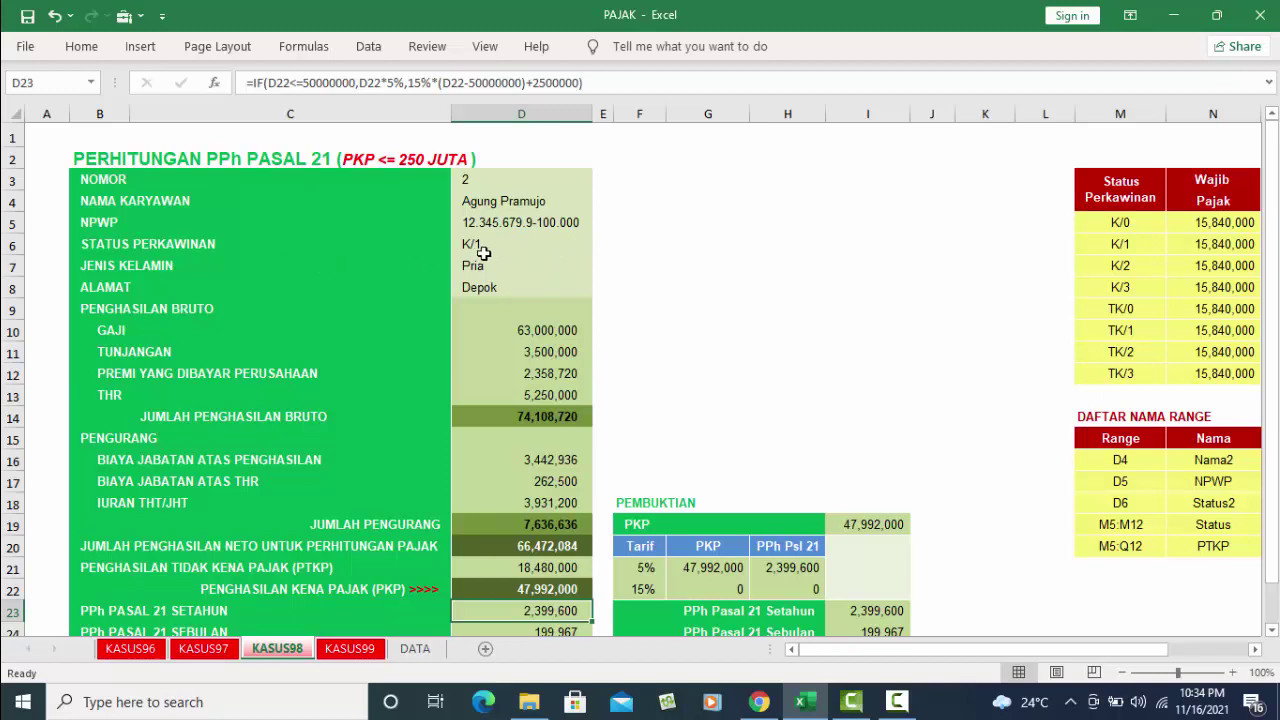
left_click(508, 181)
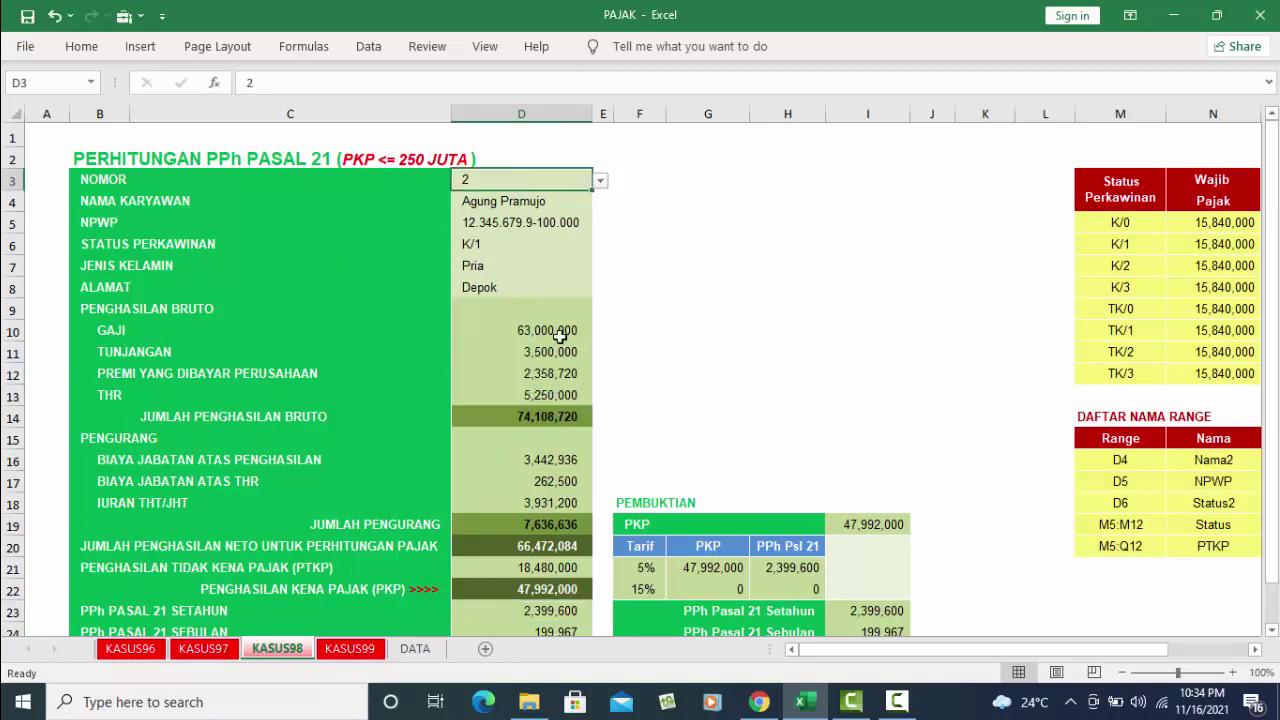
left_click(600, 185)
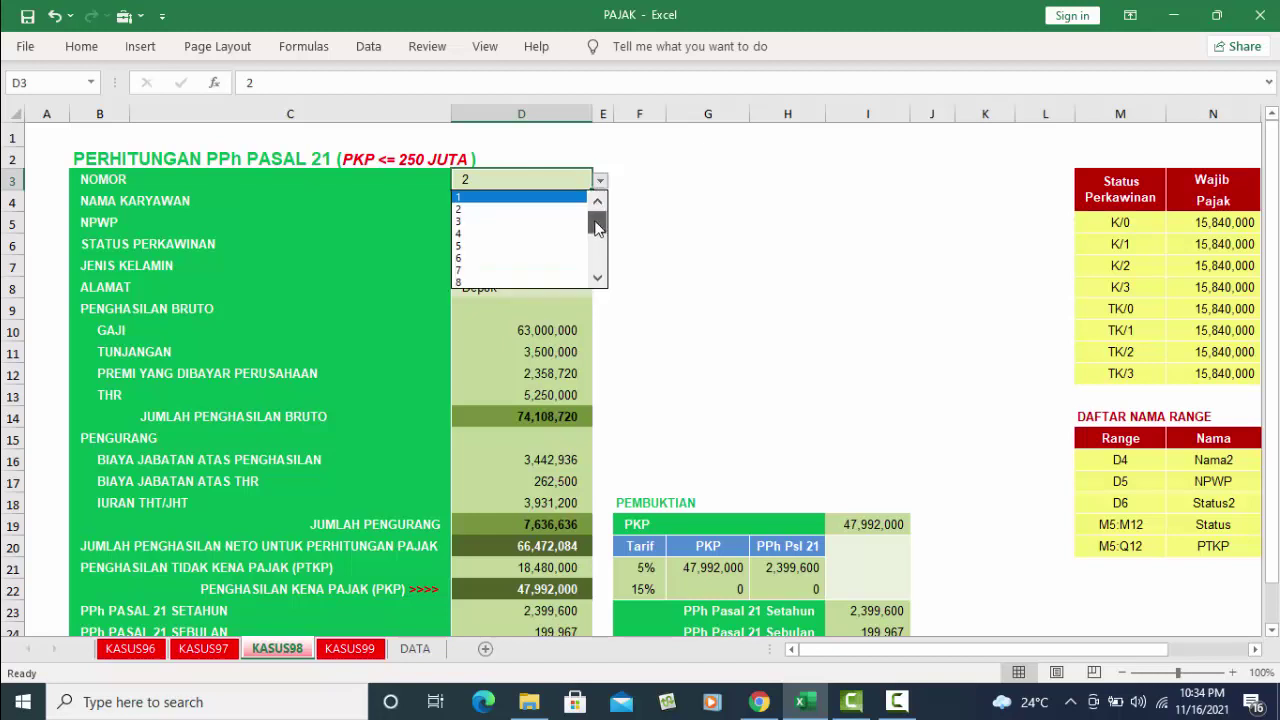
left_click_drag(597, 234, 597, 282)
left_click(703, 255)
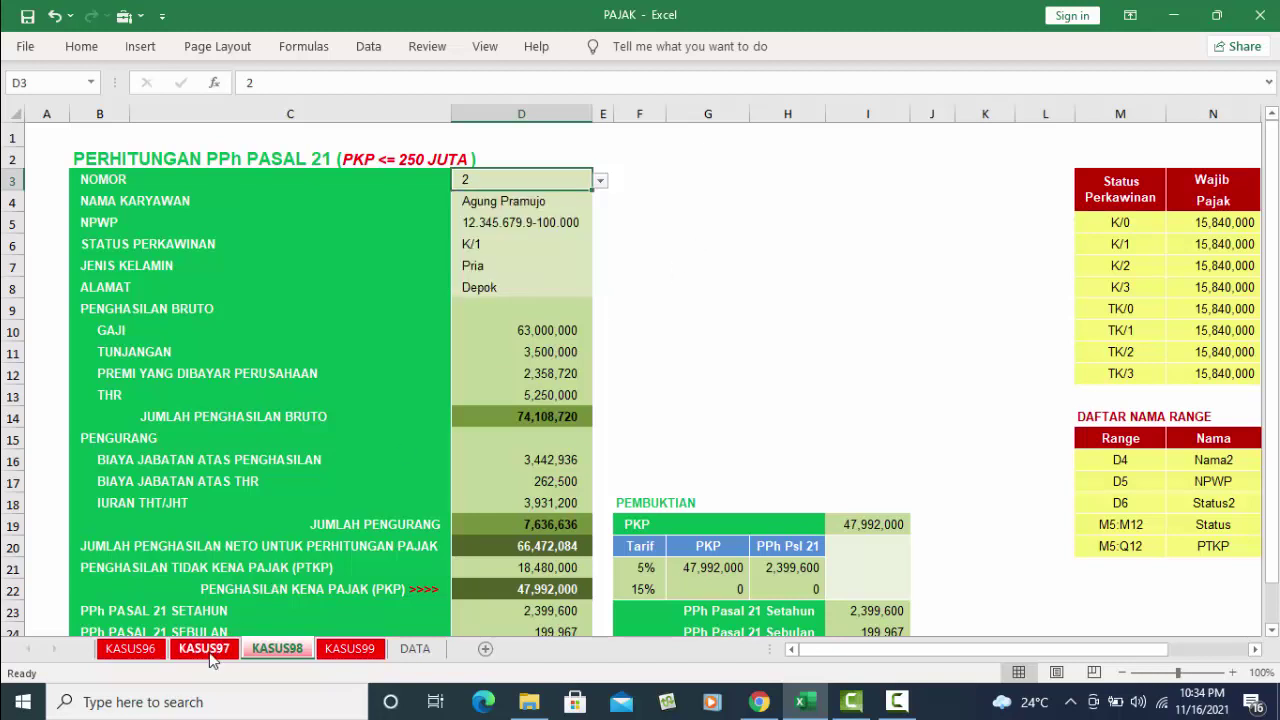
left_click(204, 648)
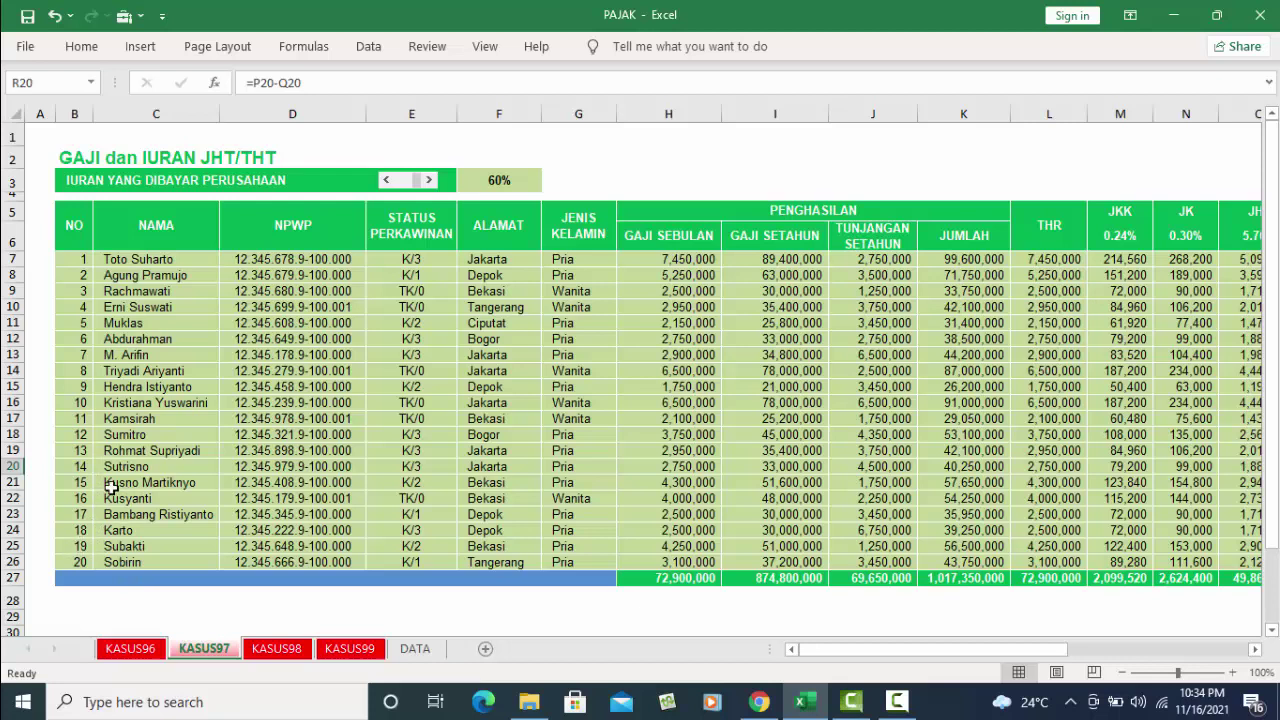
left_click(279, 648)
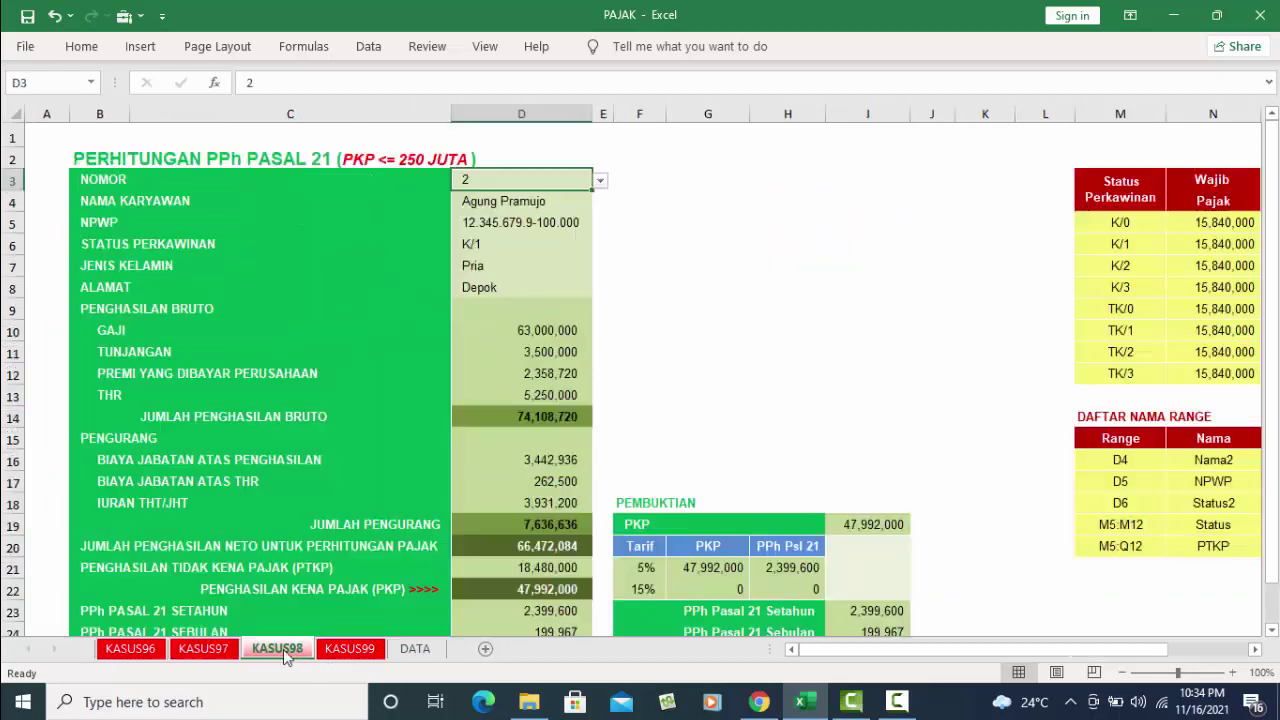
left_click(601, 187)
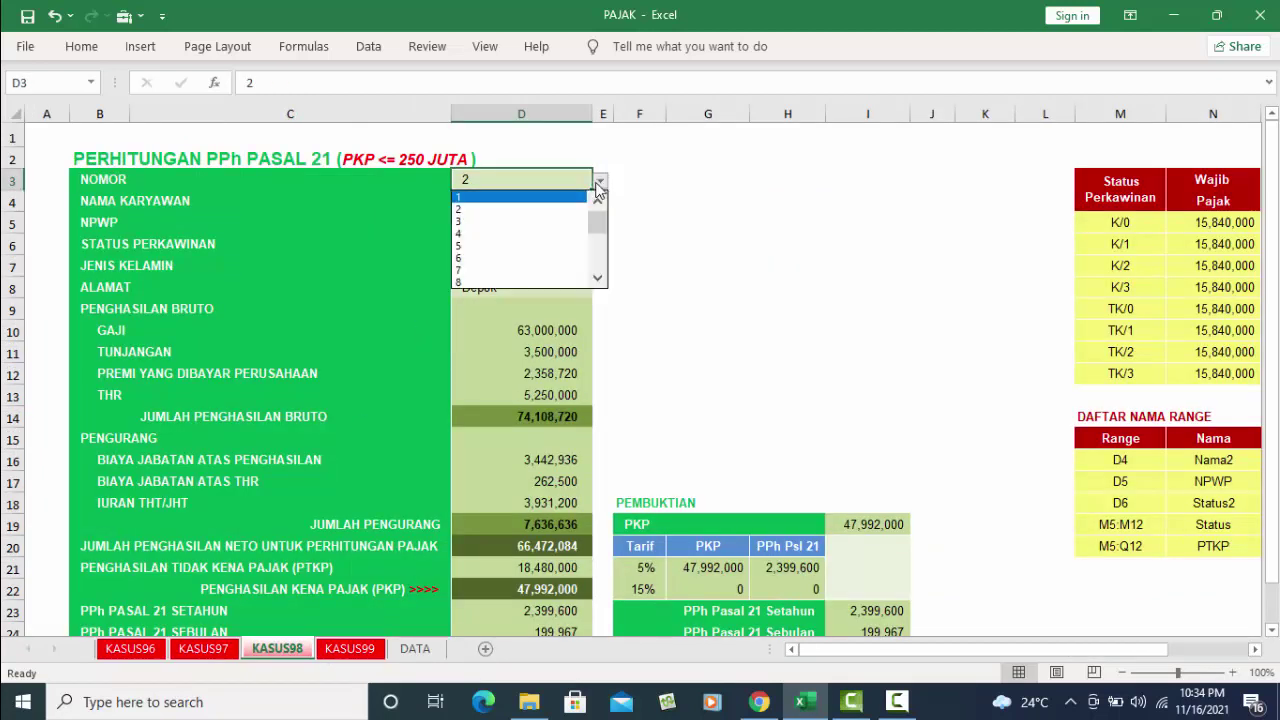
left_click(523, 199)
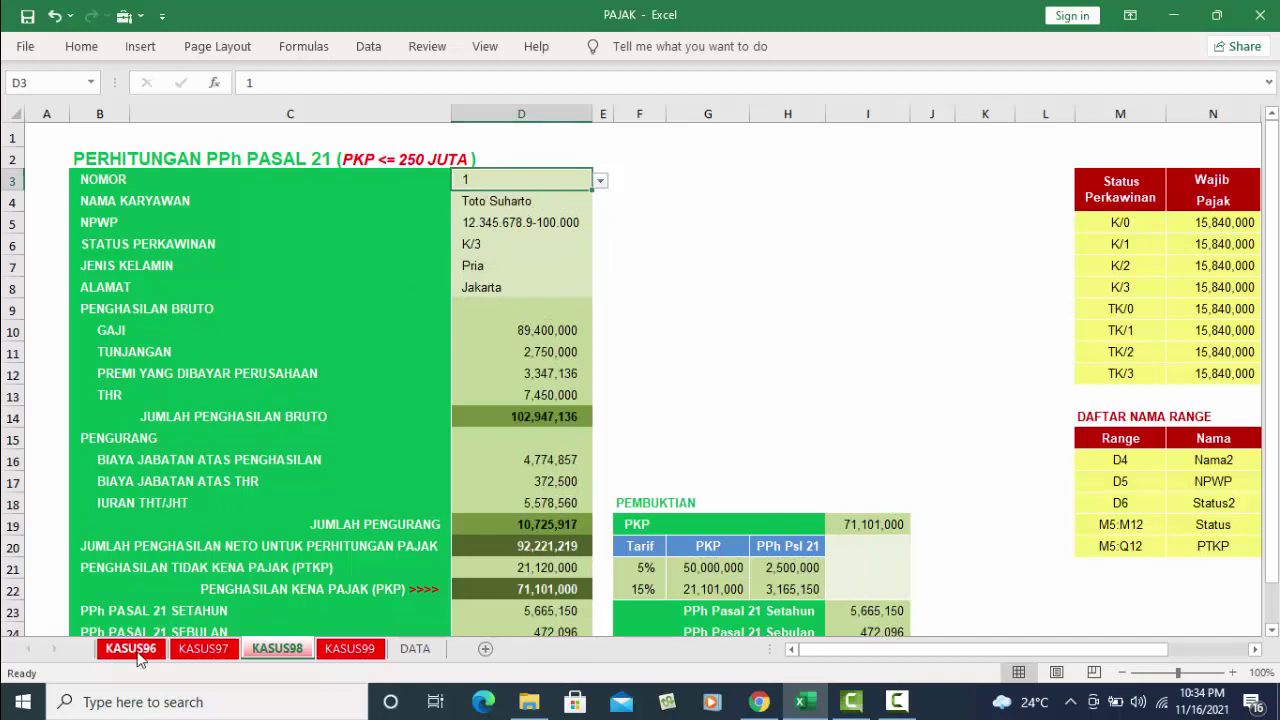
Change the D3 employee number to 3.
left_click(136, 648)
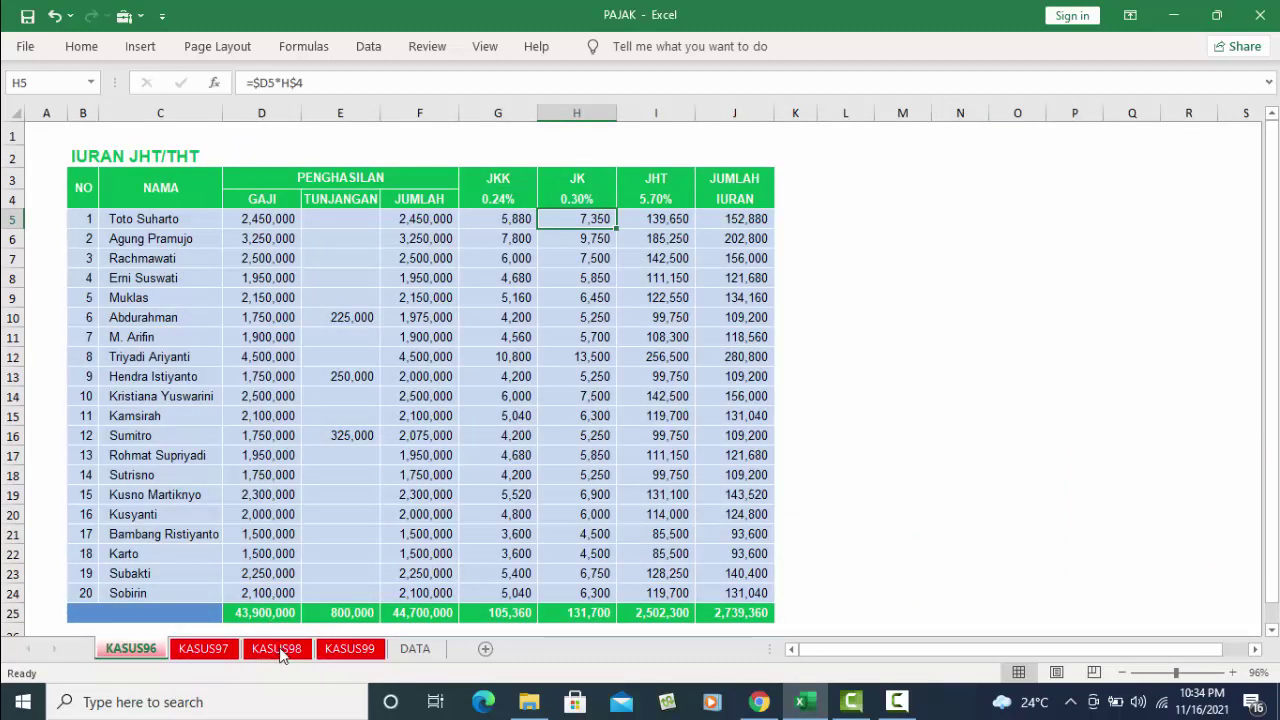
left_click(276, 648)
left_click(601, 183)
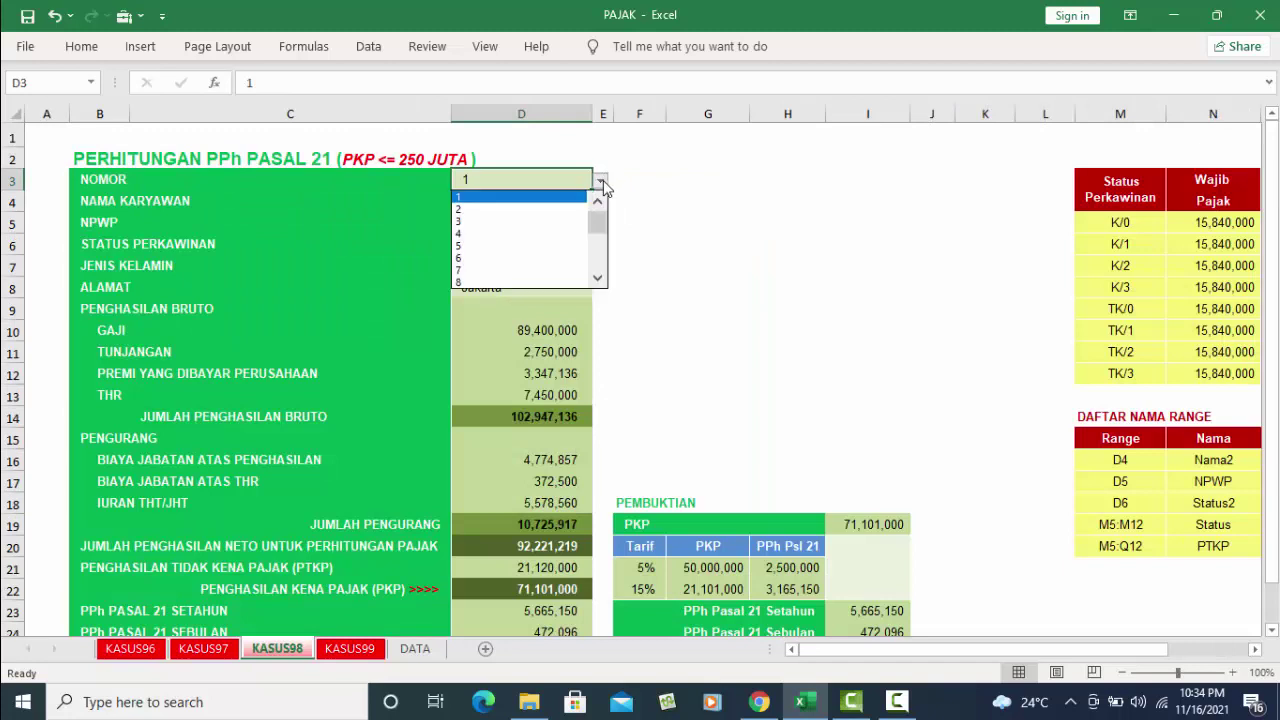
left_click(523, 224)
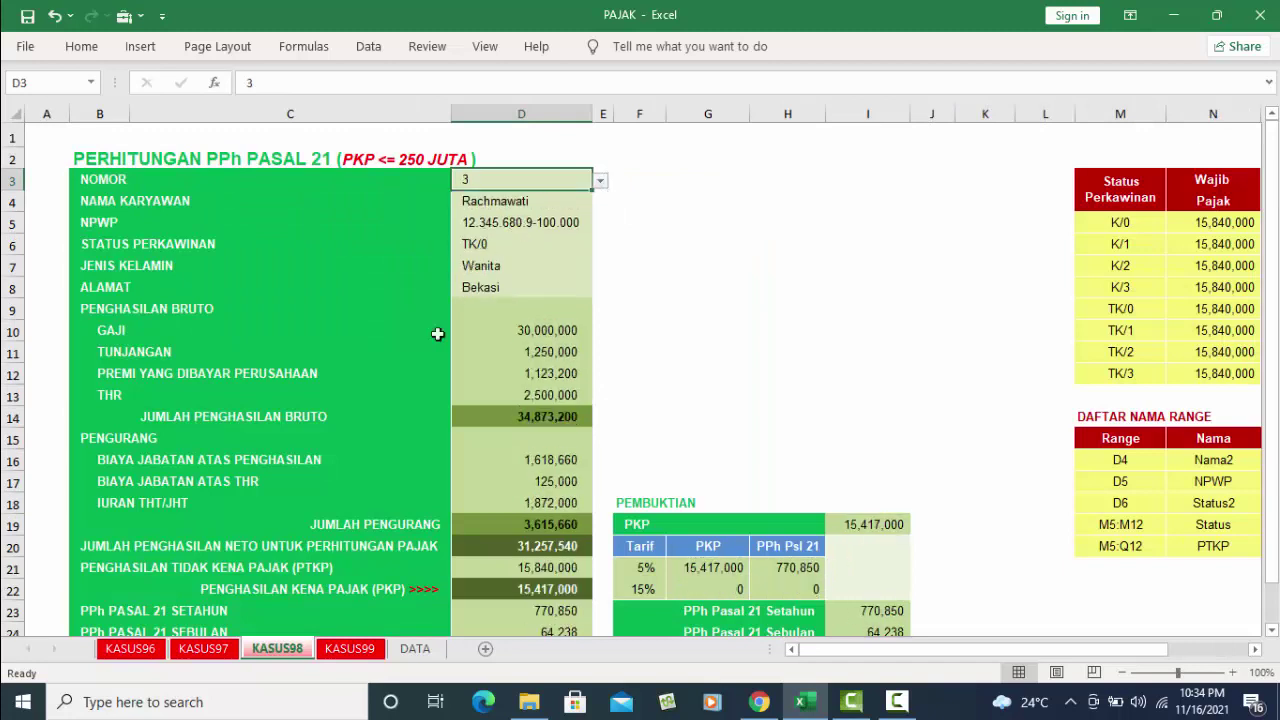
Verify employee 3's source row on KASUS97 and inspect the D4 name and D5 NPWP lookups.
left_click(190, 658)
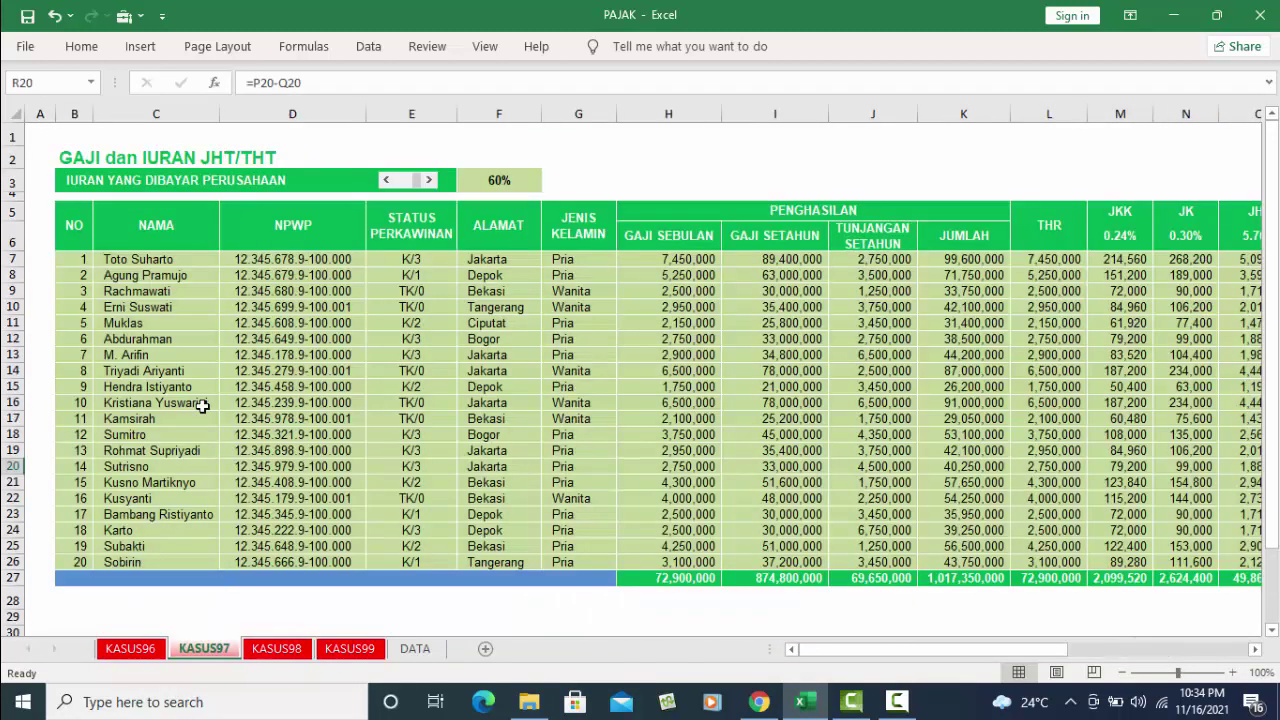
left_click(130, 292)
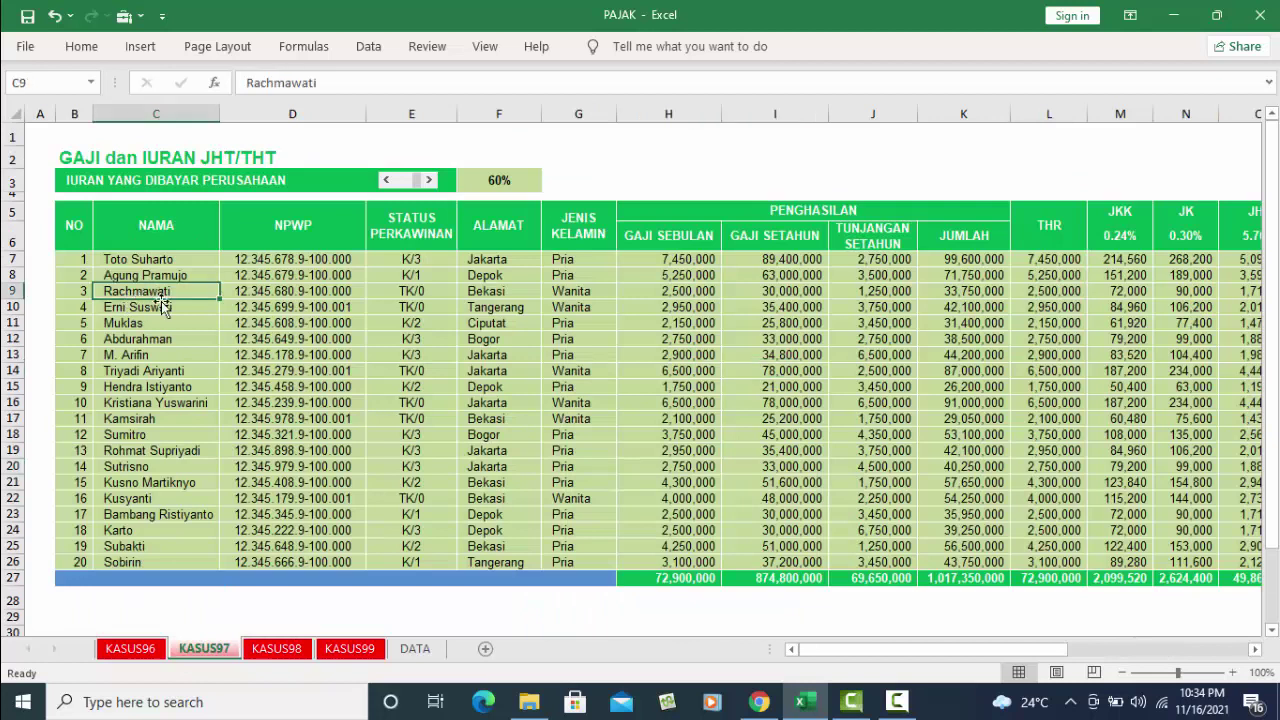
left_click(276, 648)
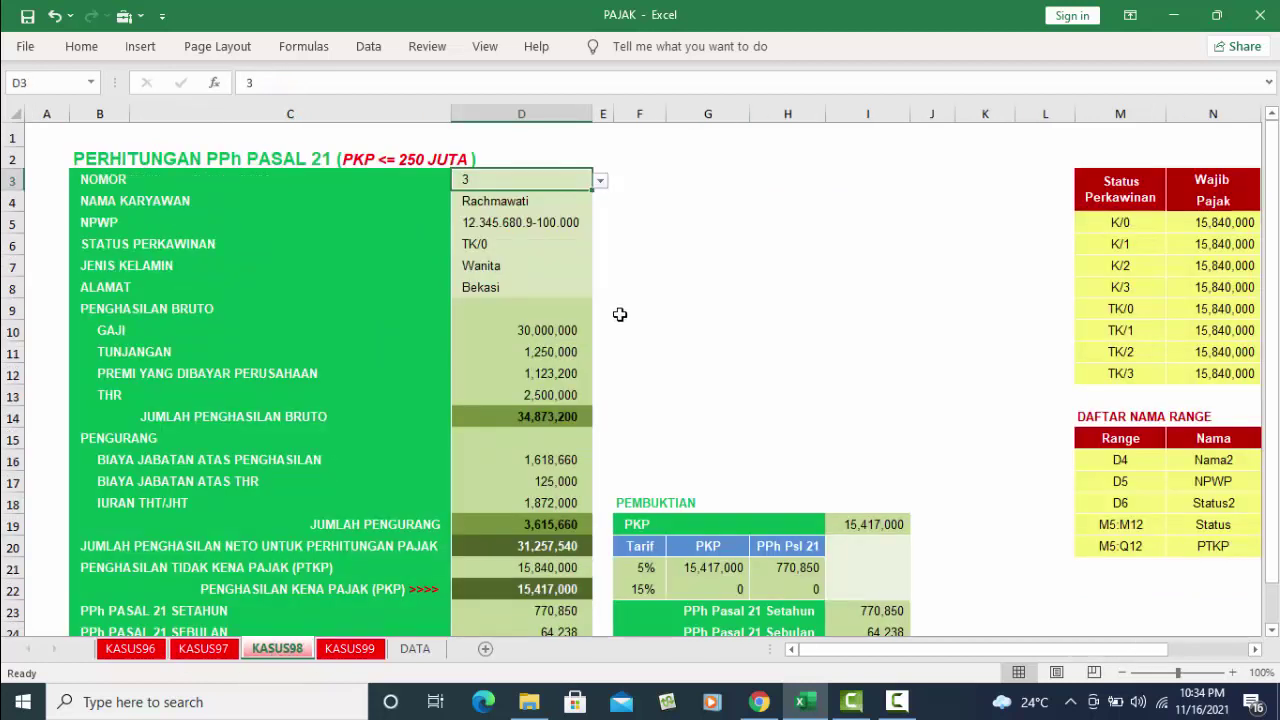
left_click(526, 203)
left_click(532, 225)
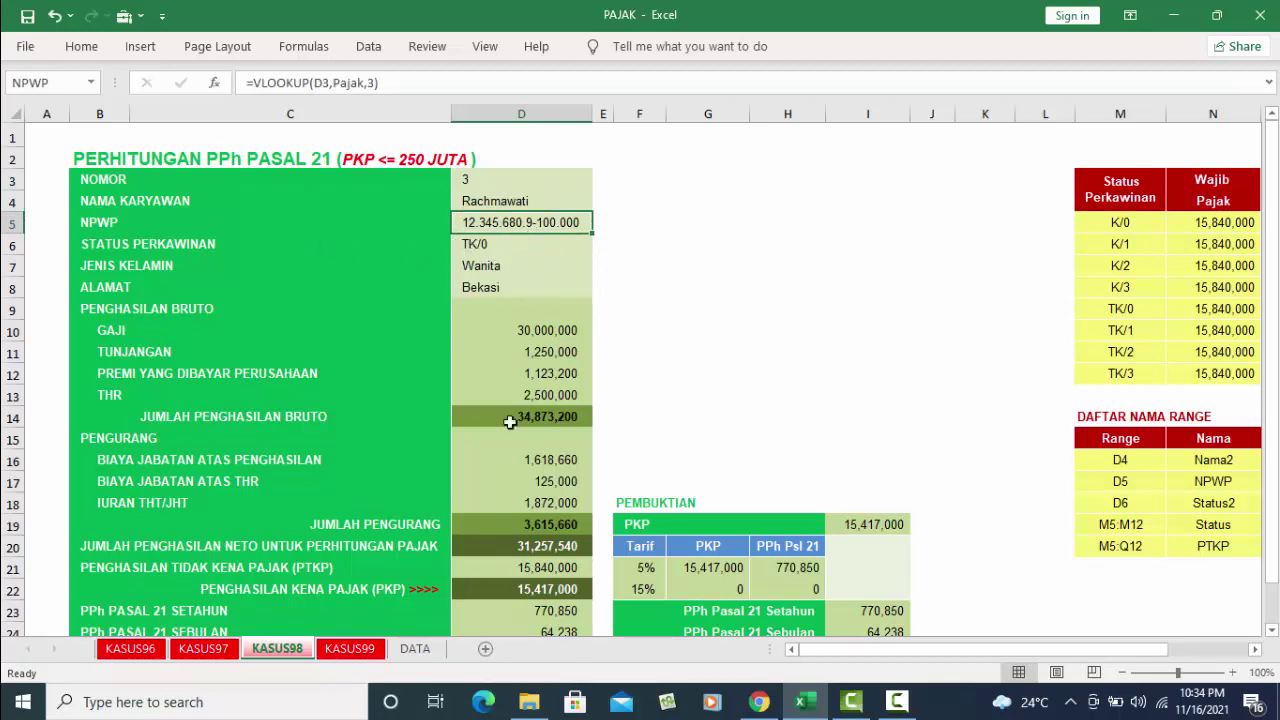
Glance at DATA and KASUS99, then inspect KASUS98's D6–D8 marital status, gender and address lookups.
left_click(418, 648)
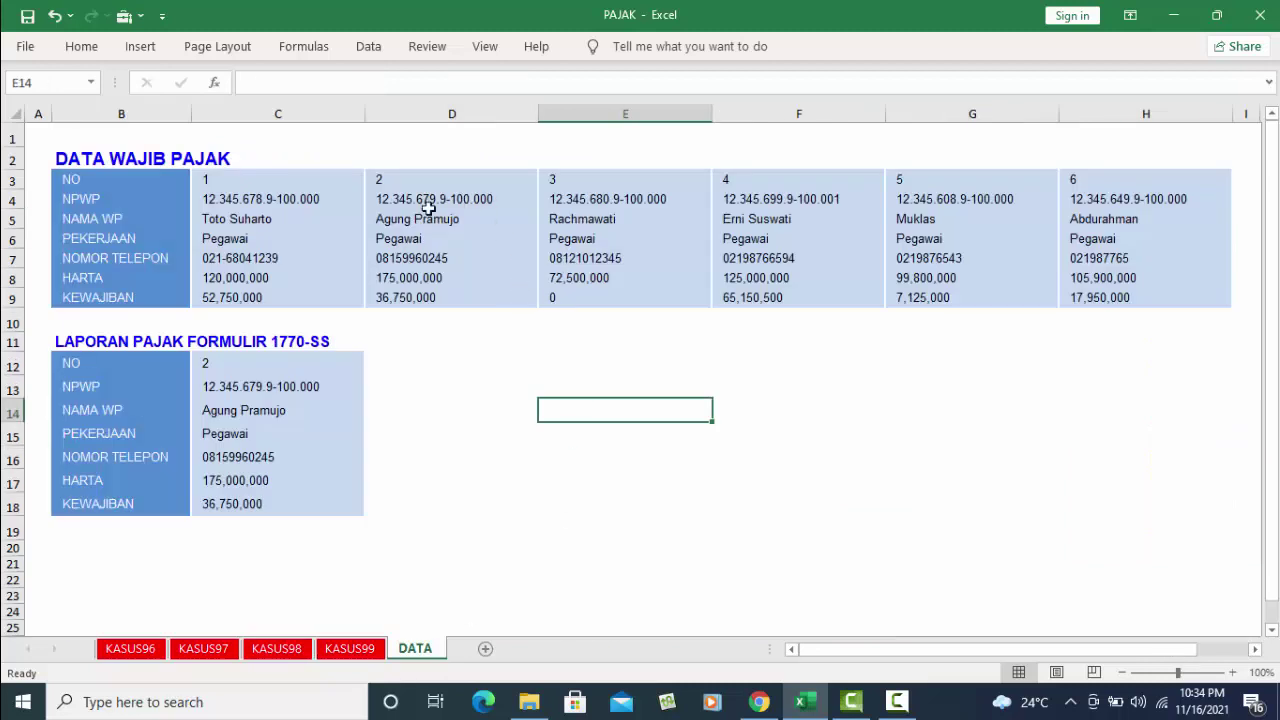
left_click(349, 648)
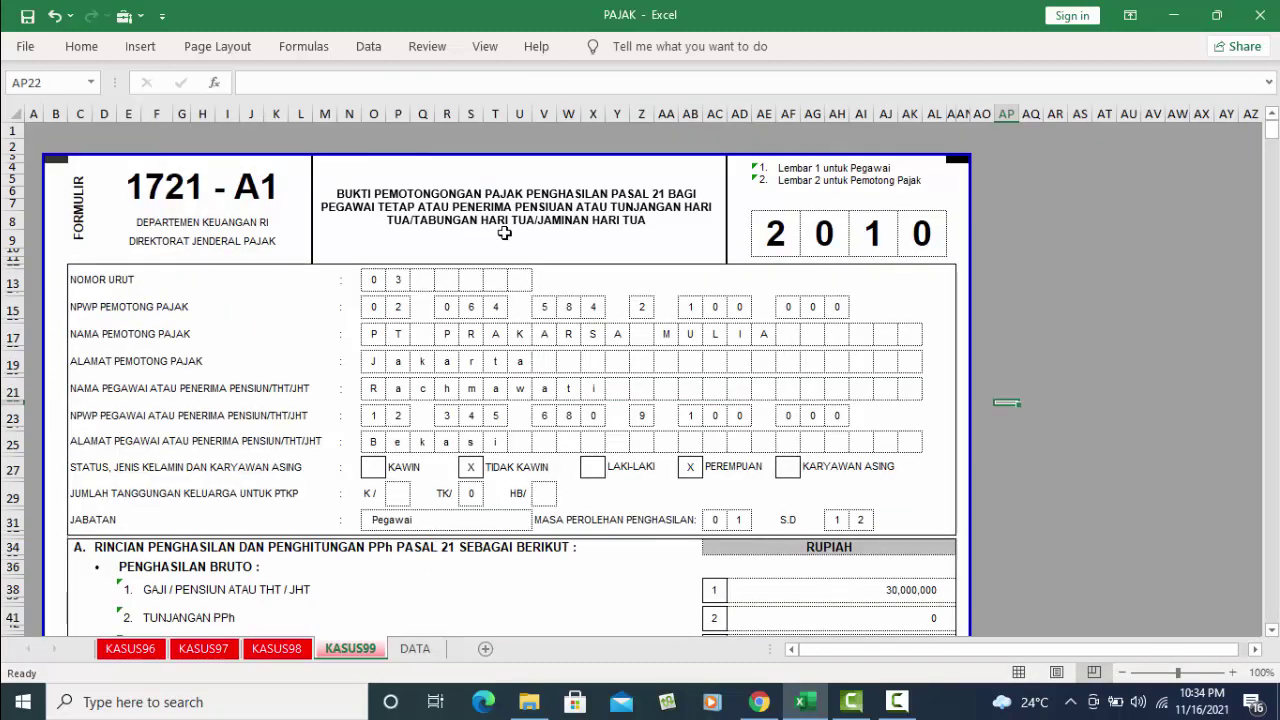
left_click(277, 648)
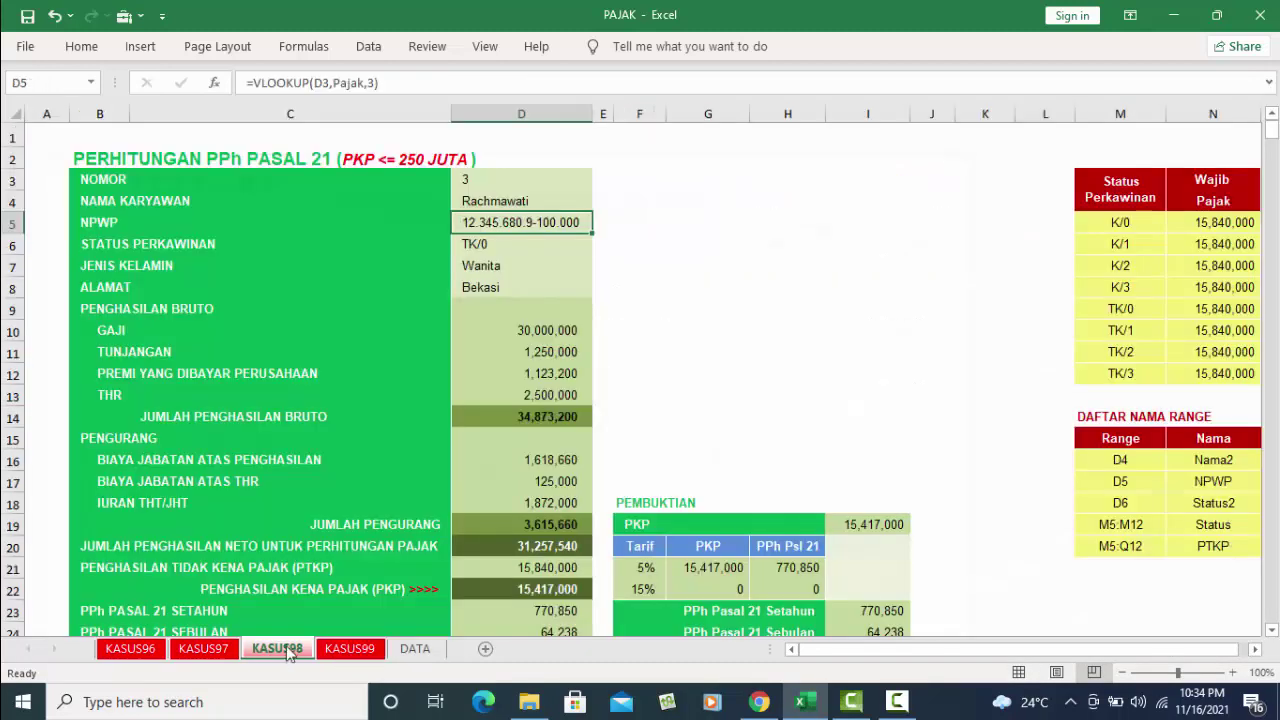
left_click(496, 247)
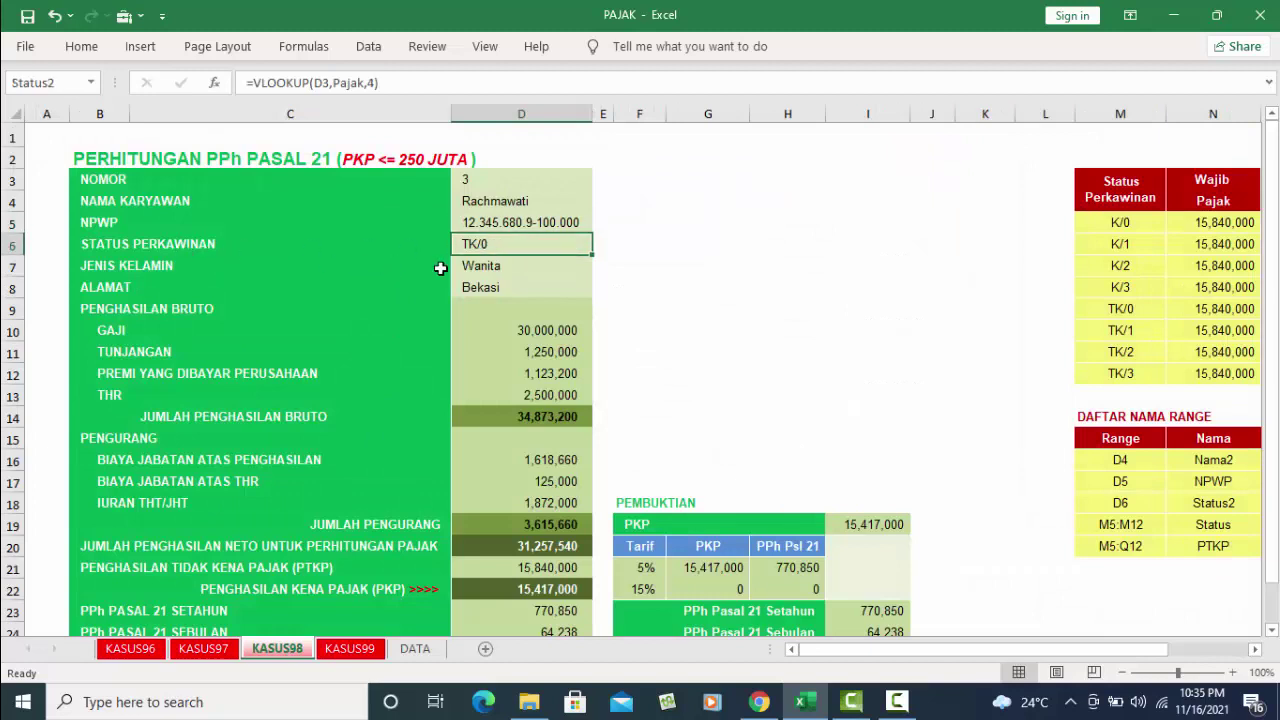
left_click(498, 269)
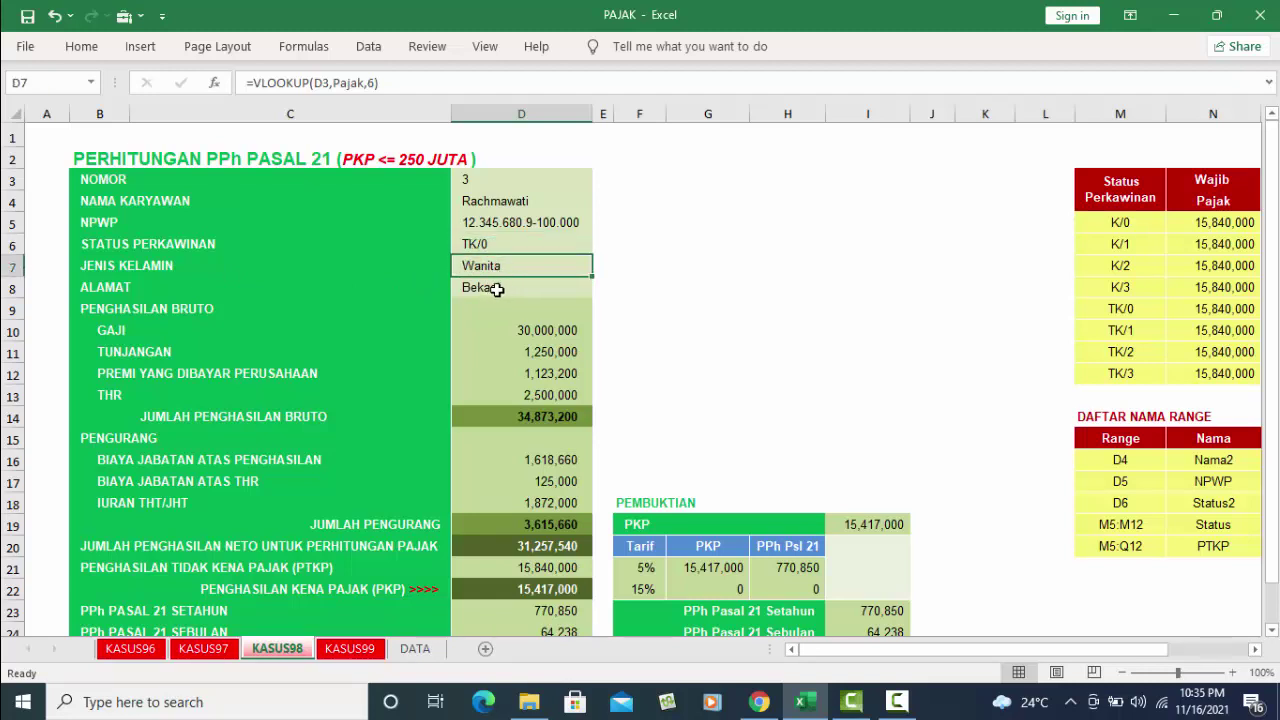
left_click(497, 287)
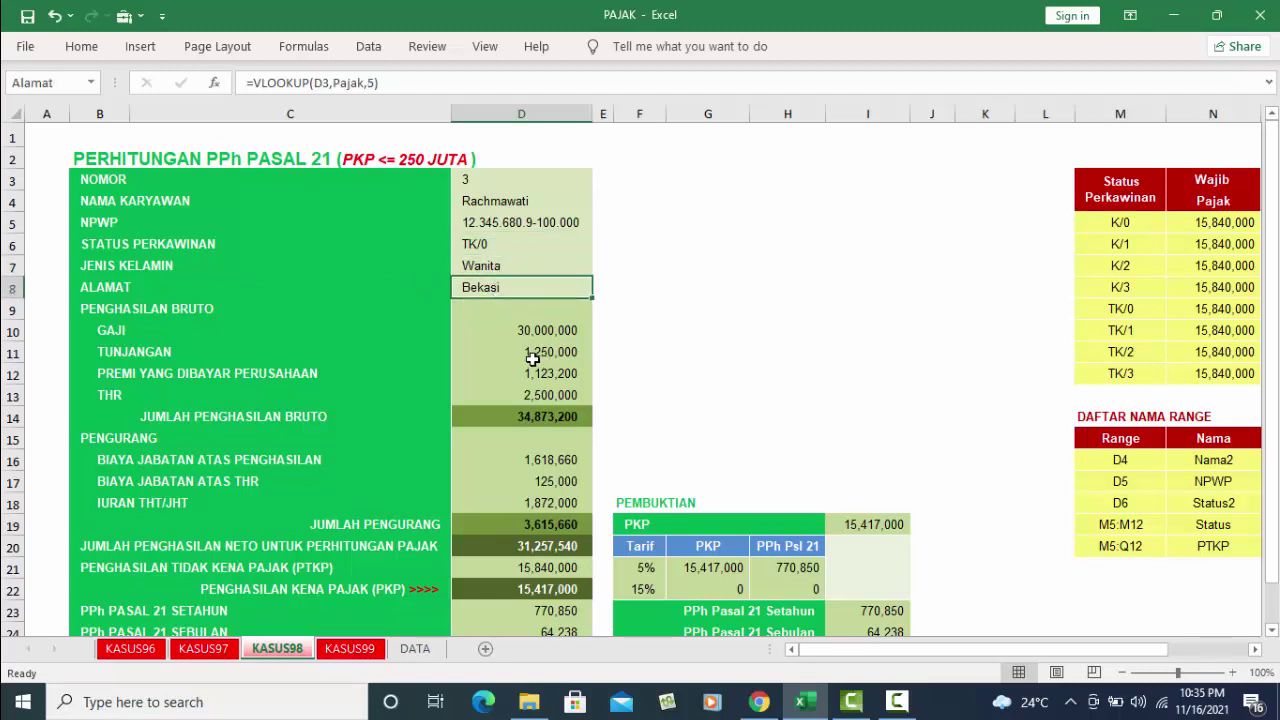
Check KASUS97's ALAMAT column, then inspect the D10 salary lookup on KASUS98 before returning to KASUS97.
left_click(205, 652)
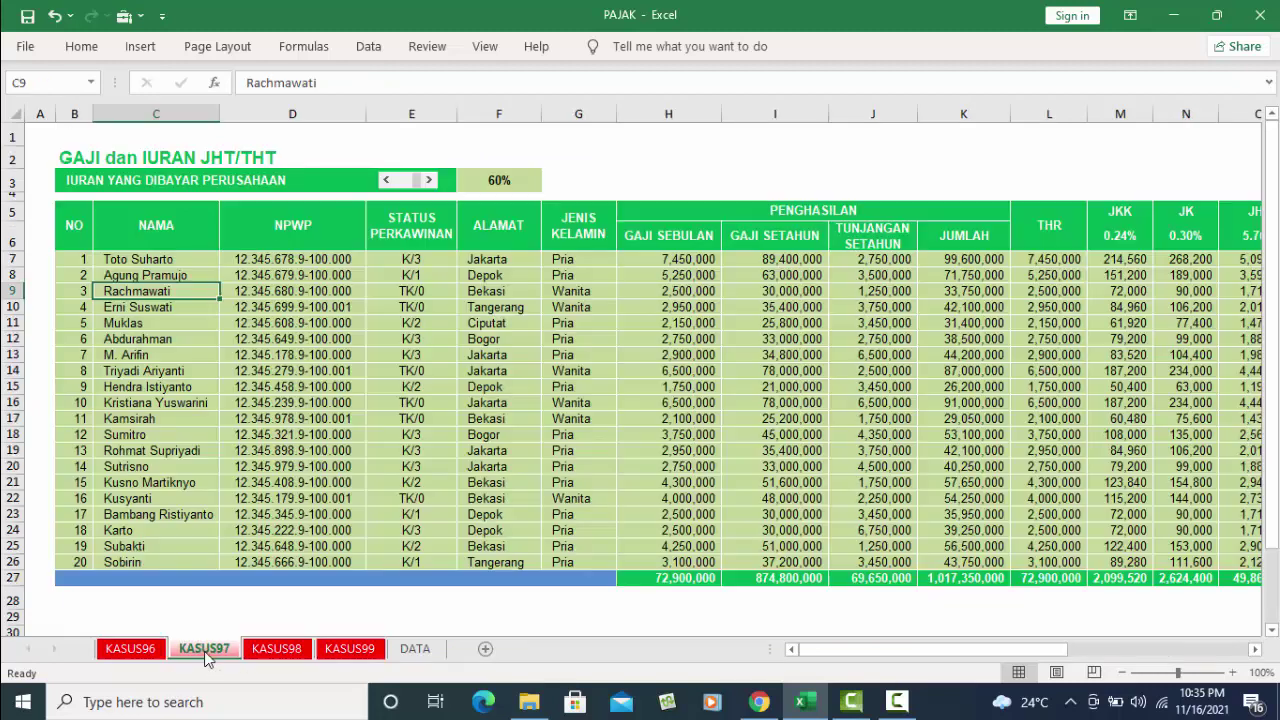
left_click(490, 277)
left_click(497, 322)
left_click(305, 652)
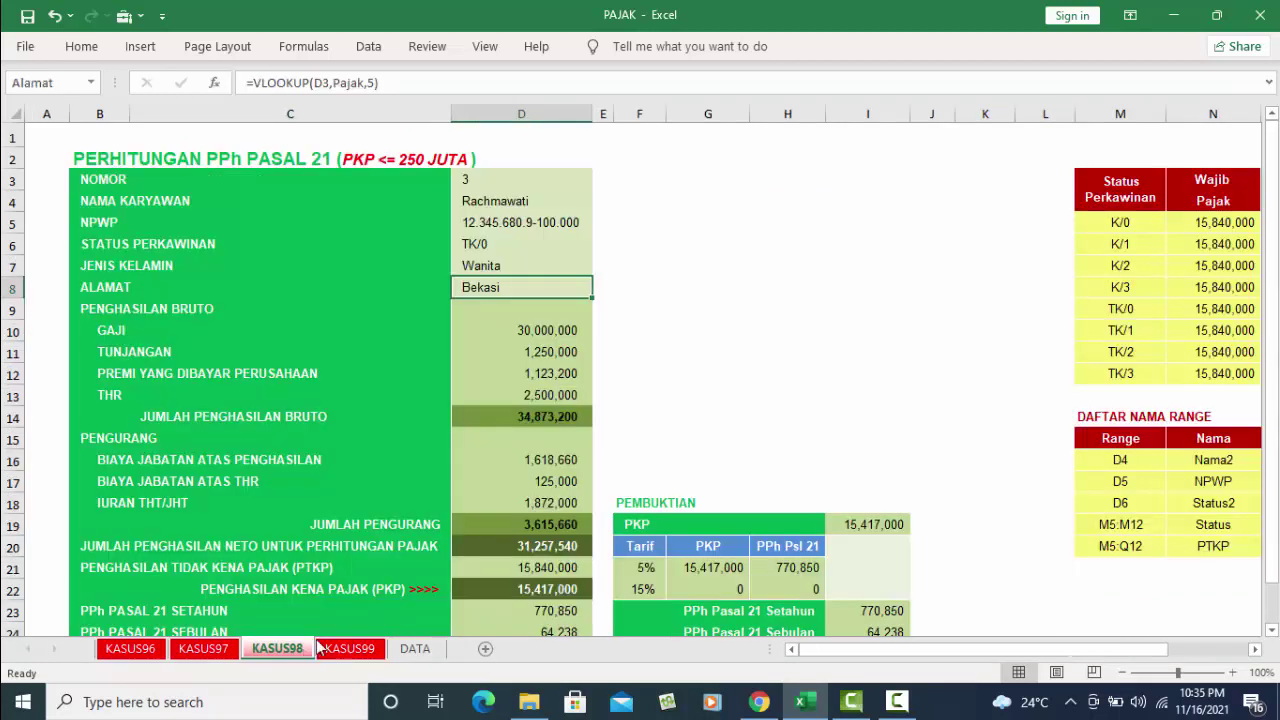
left_click(545, 333)
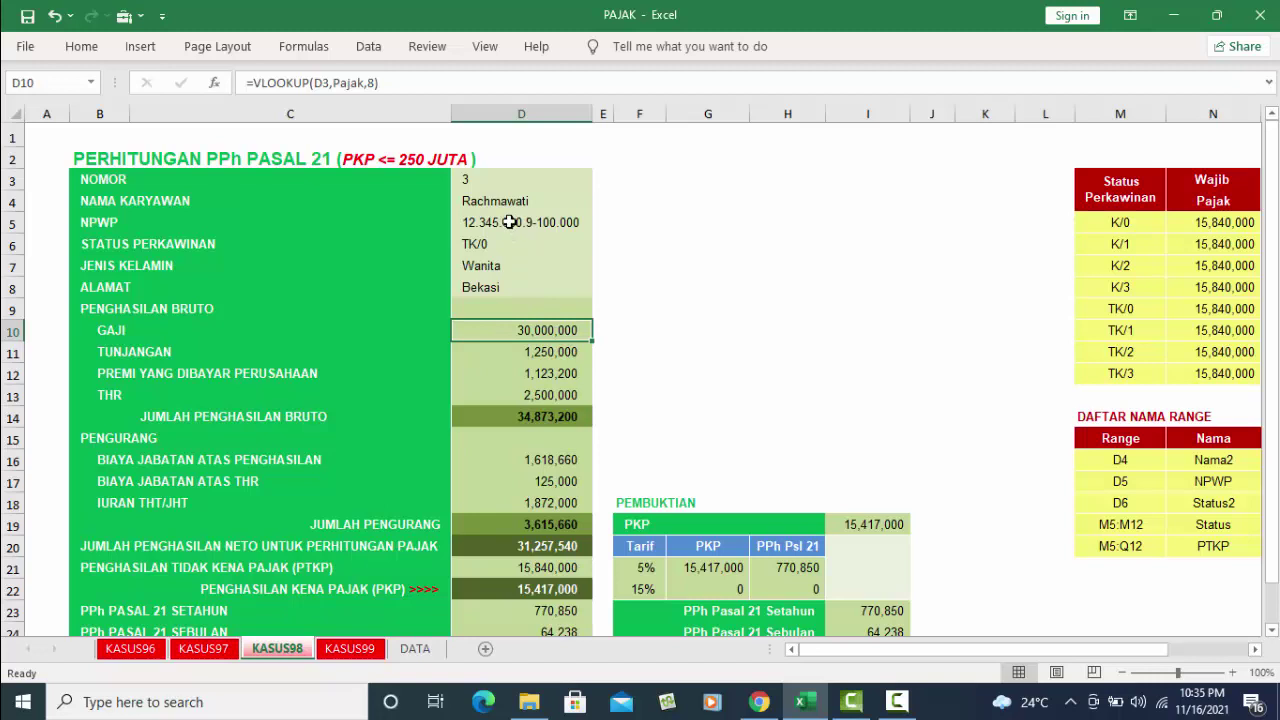
left_click(213, 651)
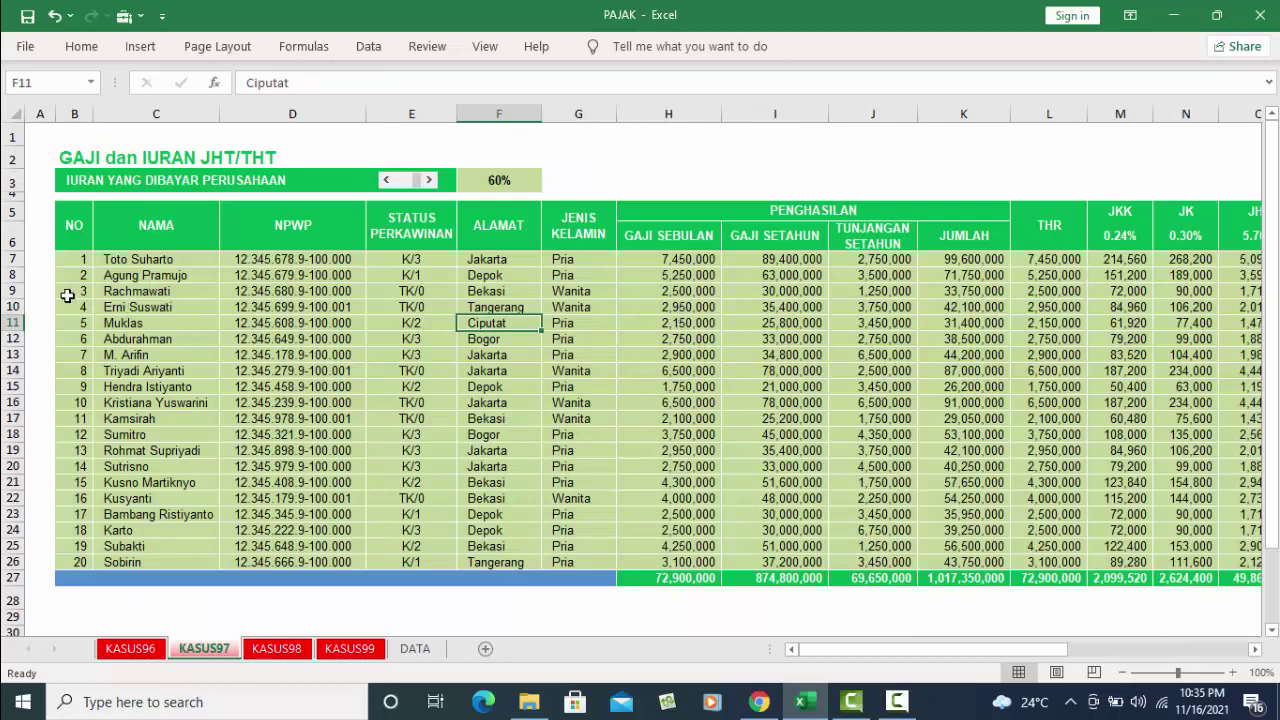
Review employee 3's row and J9 allowance on KASUS97.
left_click(15, 290)
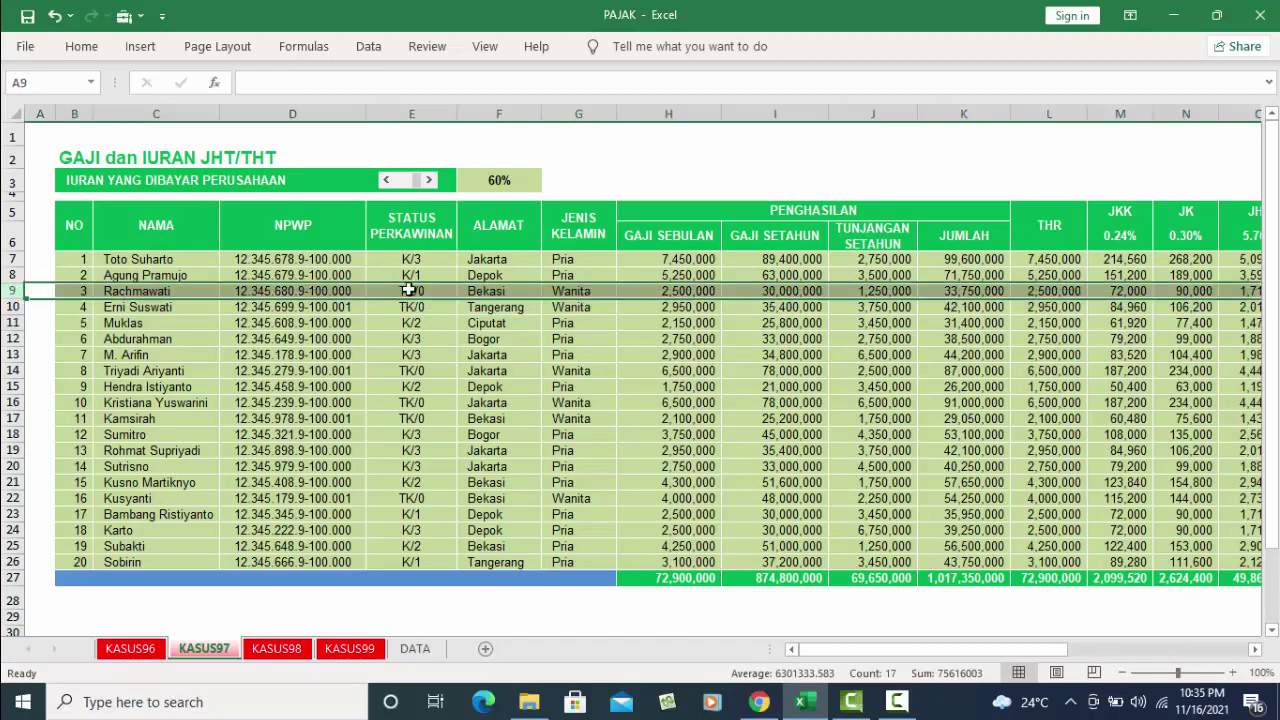
left_click_drag(856, 646, 892, 650)
left_click_drag(842, 298, 818, 274)
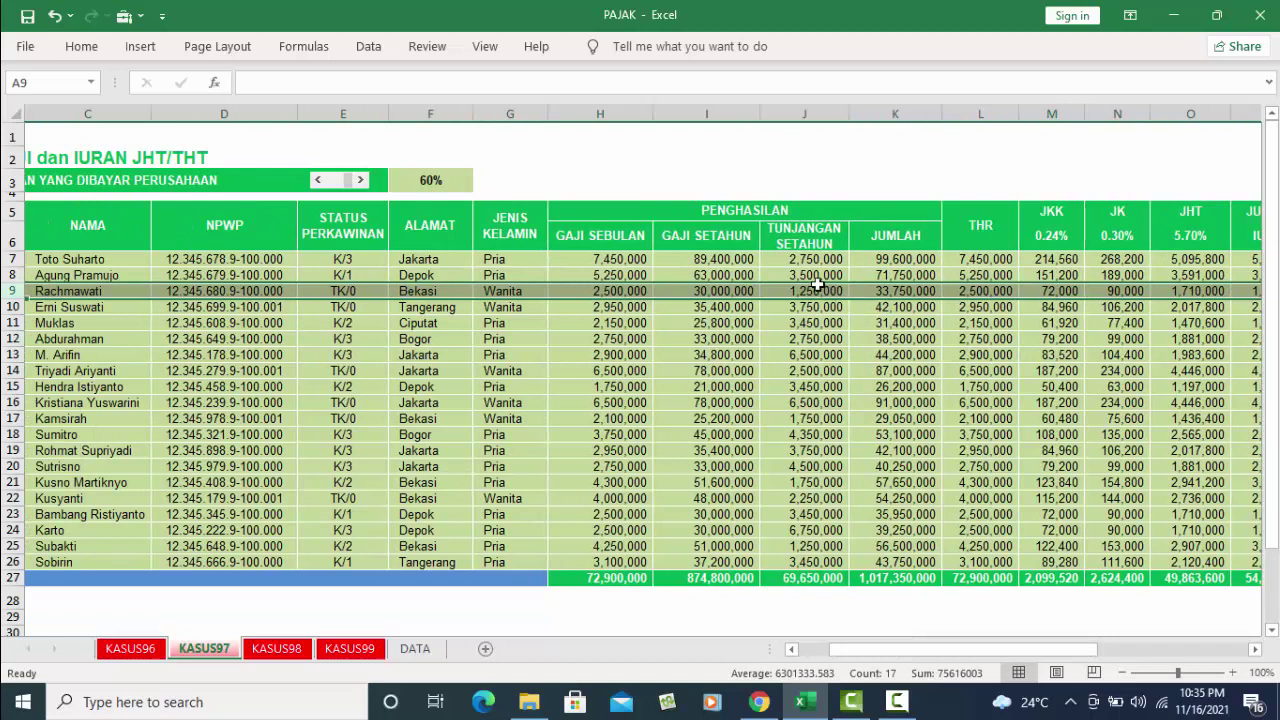
left_click(817, 290)
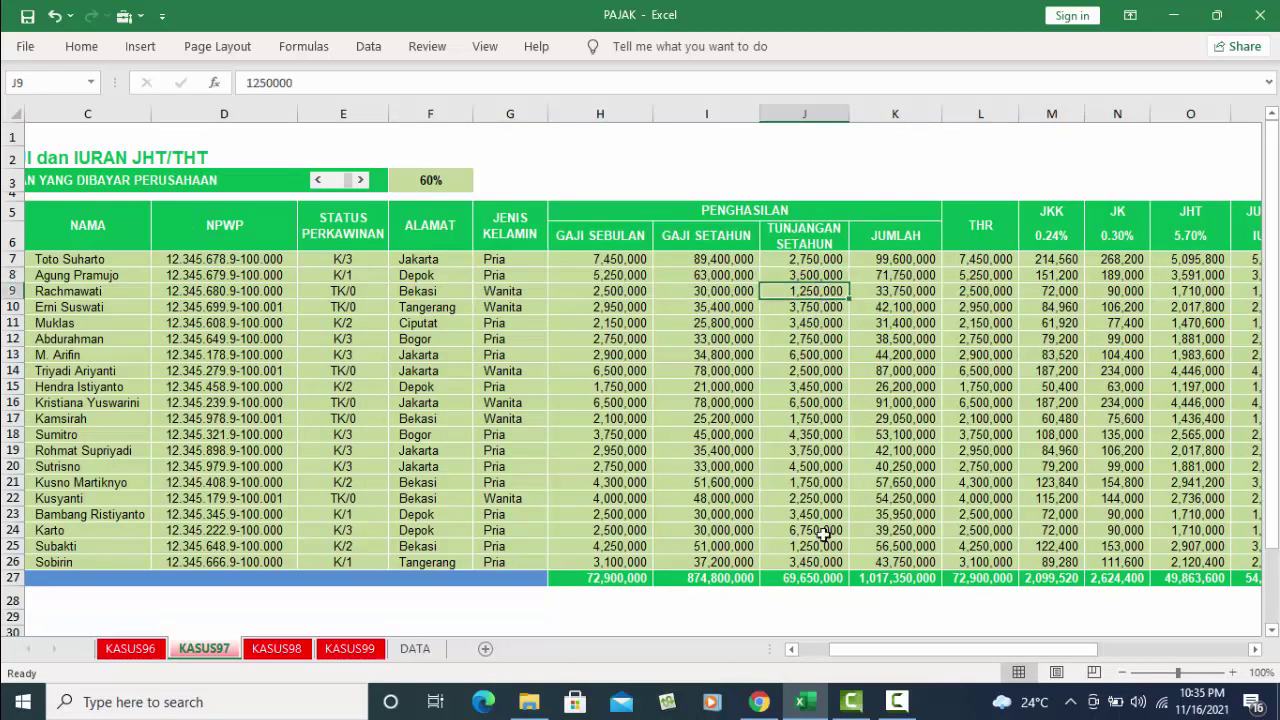
left_click_drag(885, 650, 810, 650)
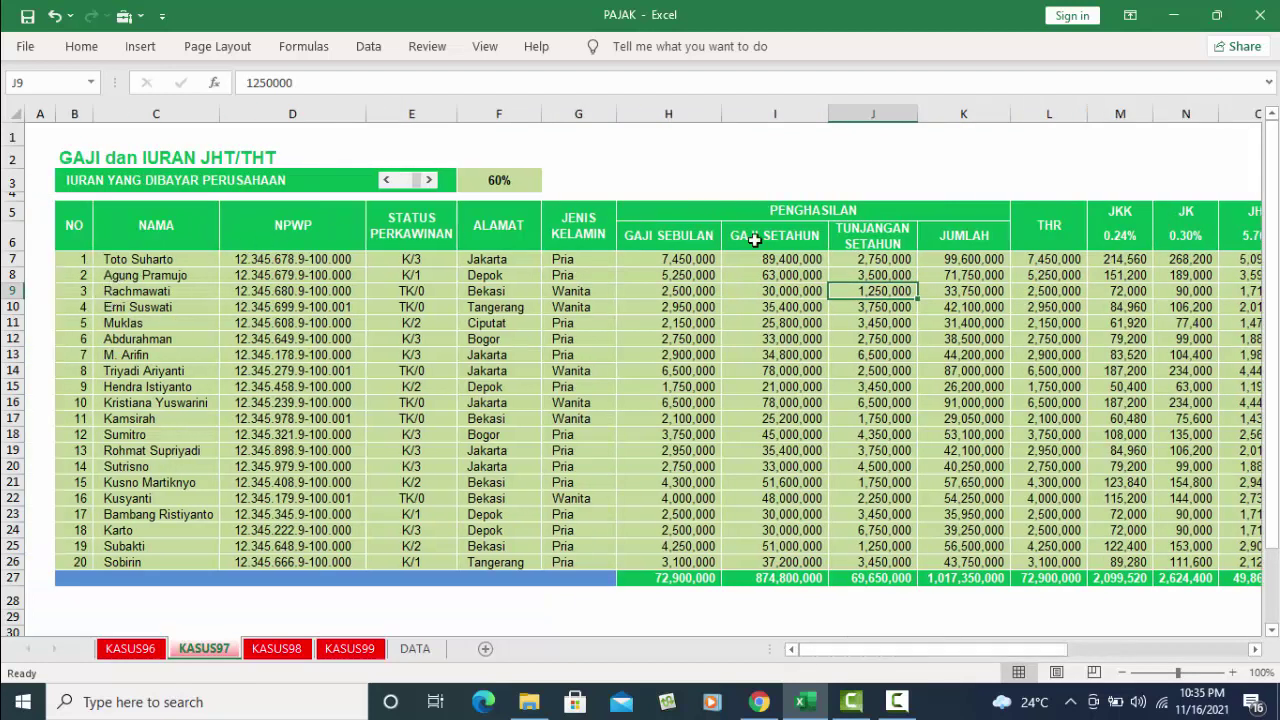
Inspect the D10 salary and D11 allowance VLOOKUPs on KASUS98.
left_click(122, 650)
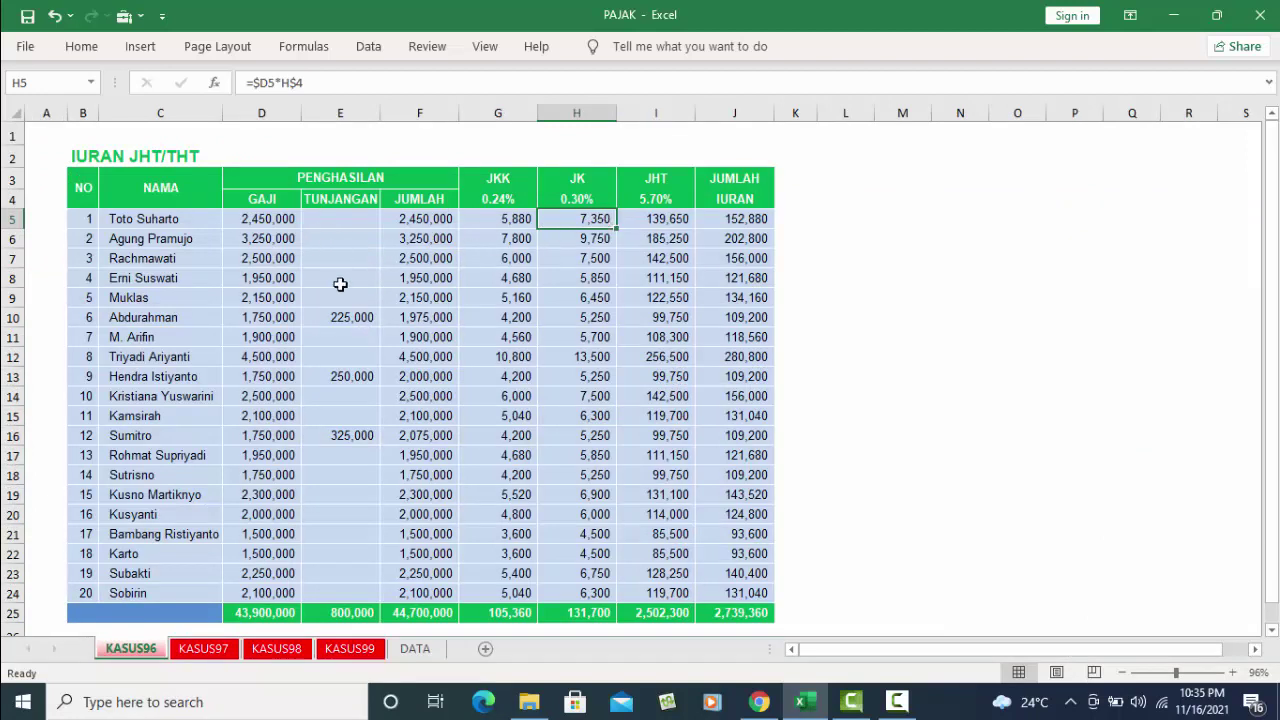
left_click(205, 650)
left_click(300, 650)
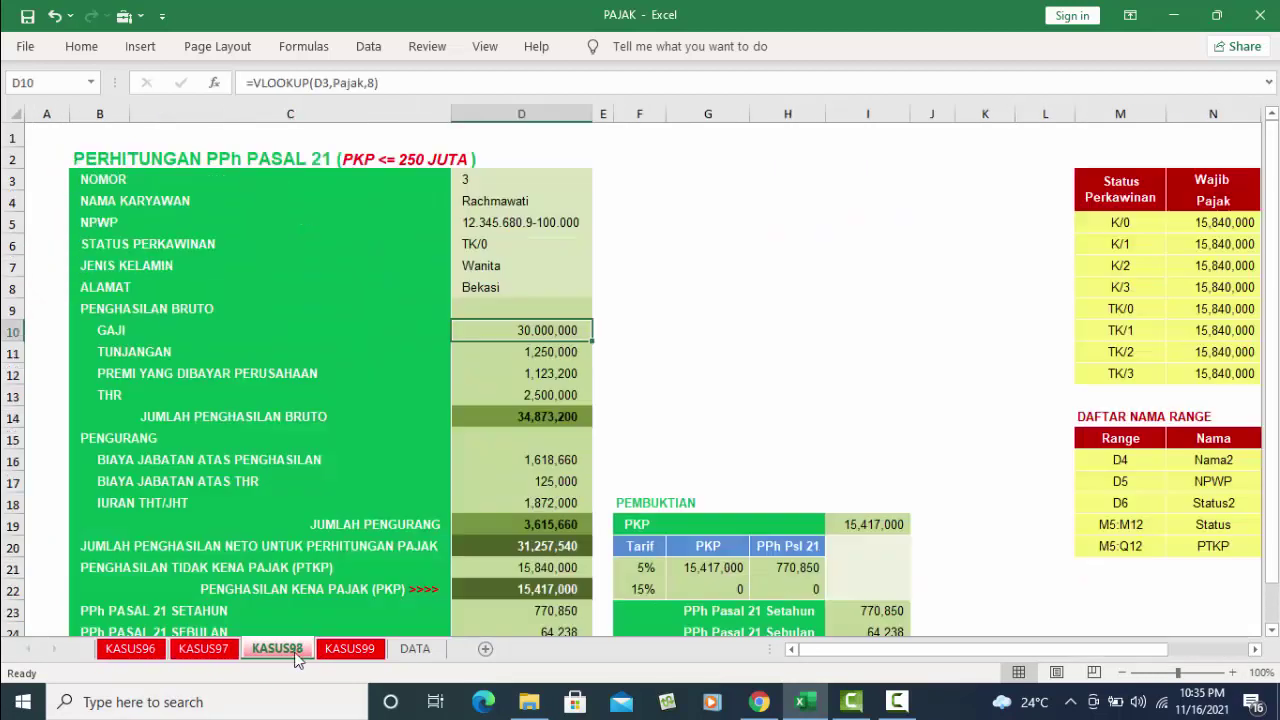
left_click(538, 350)
left_click(549, 326)
left_click(9, 332)
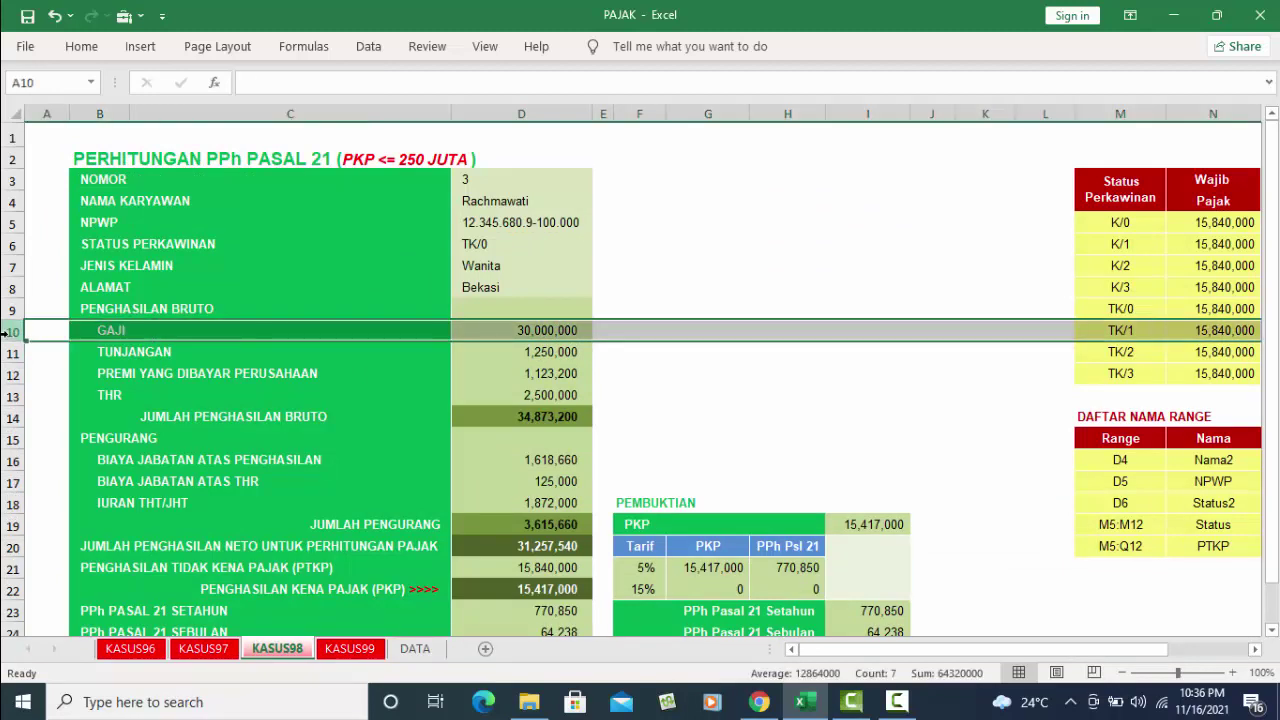
left_click(548, 353)
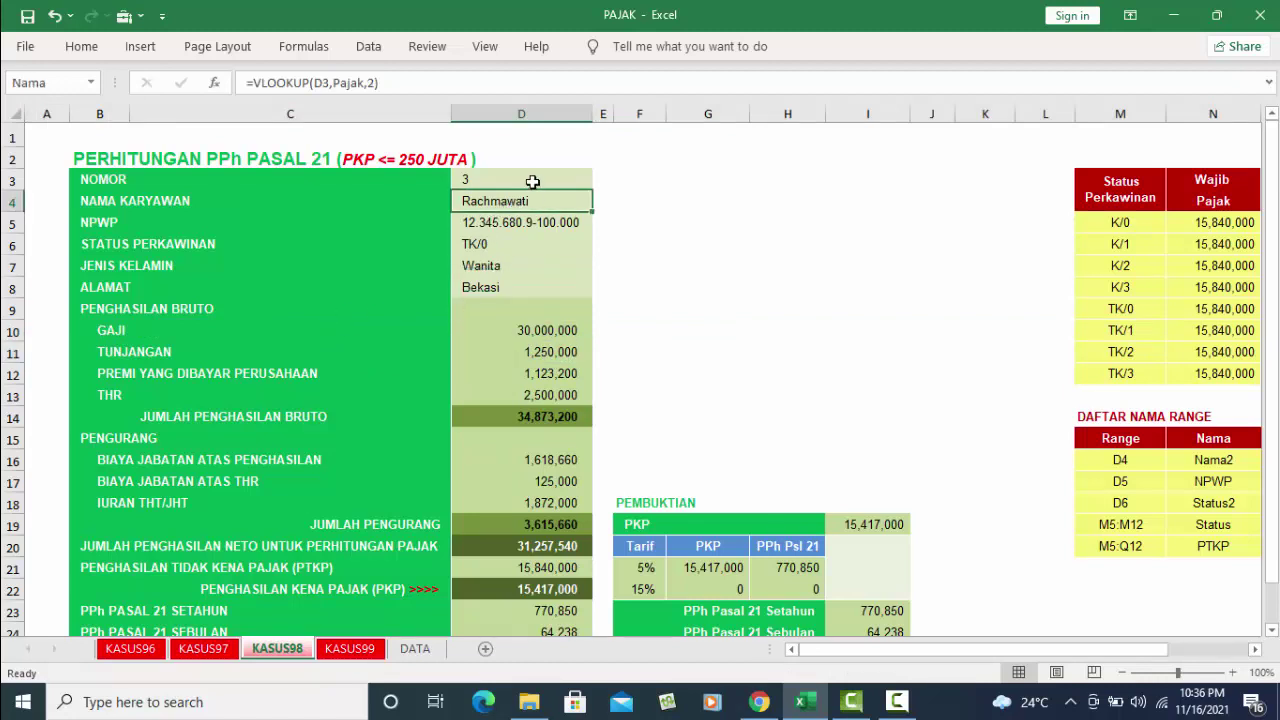
Set the D3 employee number to 1 and review the D10 salary formula.
left_click(585, 183)
left_click(600, 182)
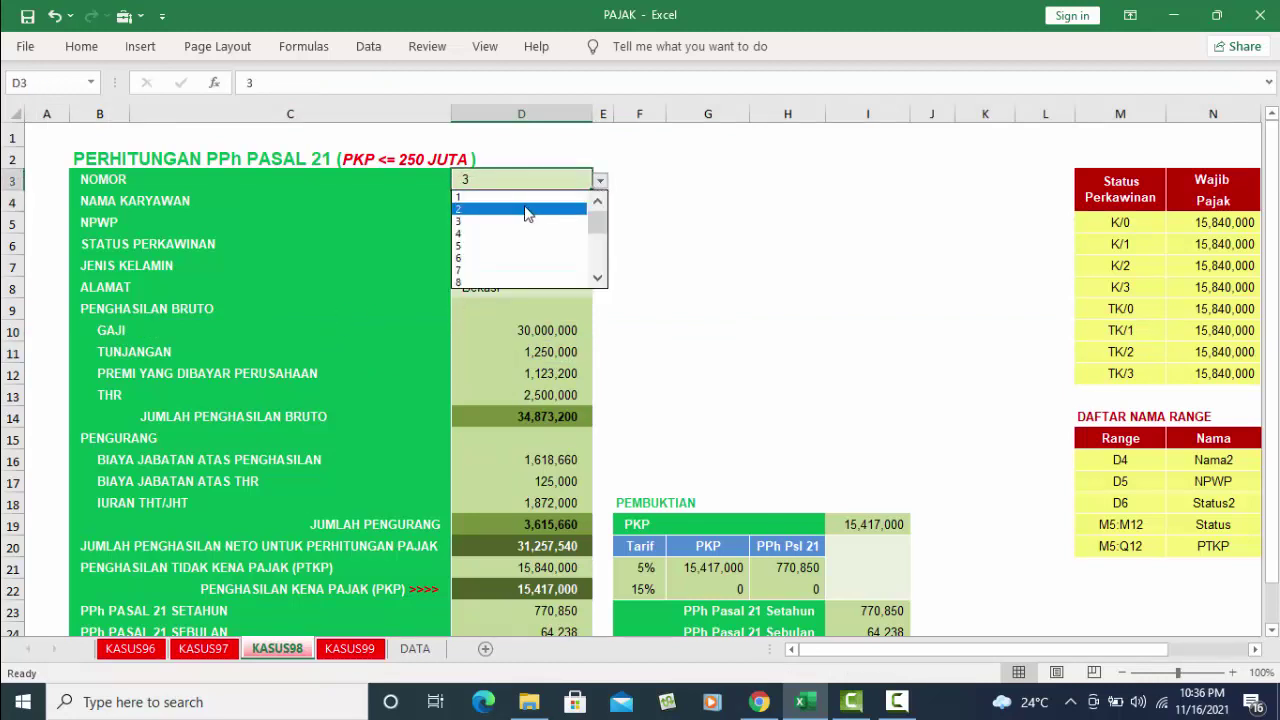
left_click(524, 198)
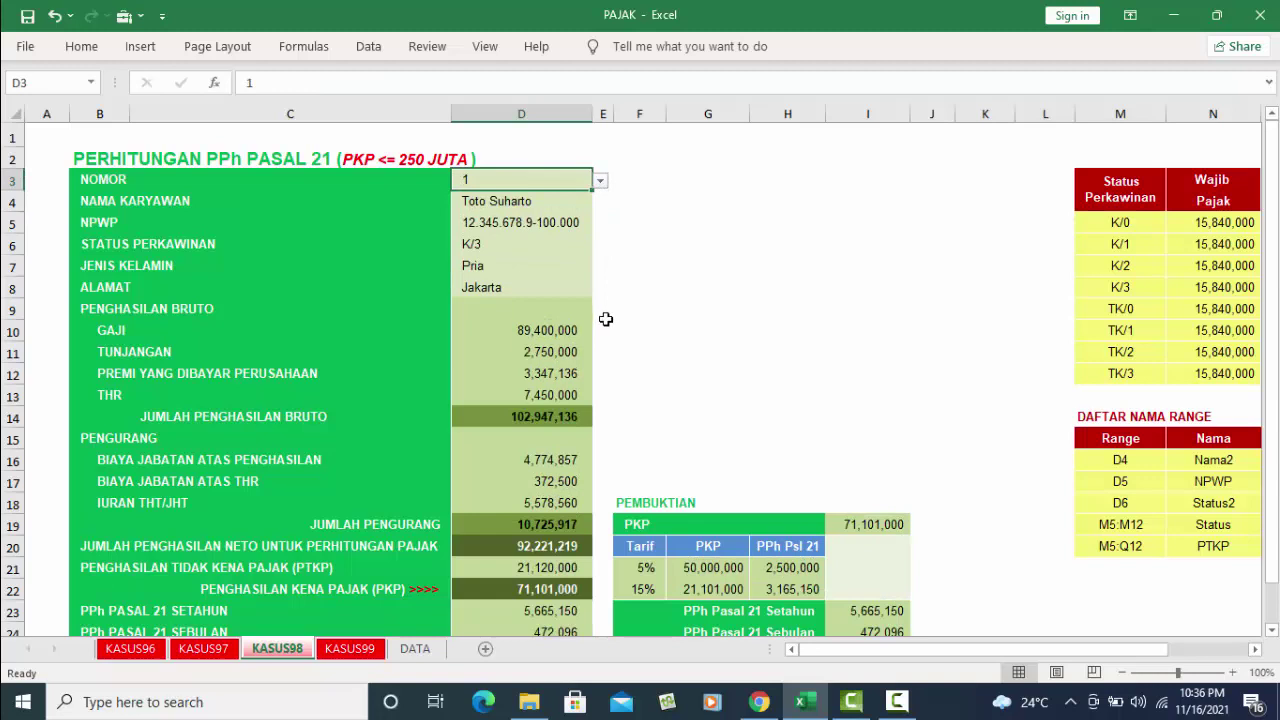
left_click(527, 329)
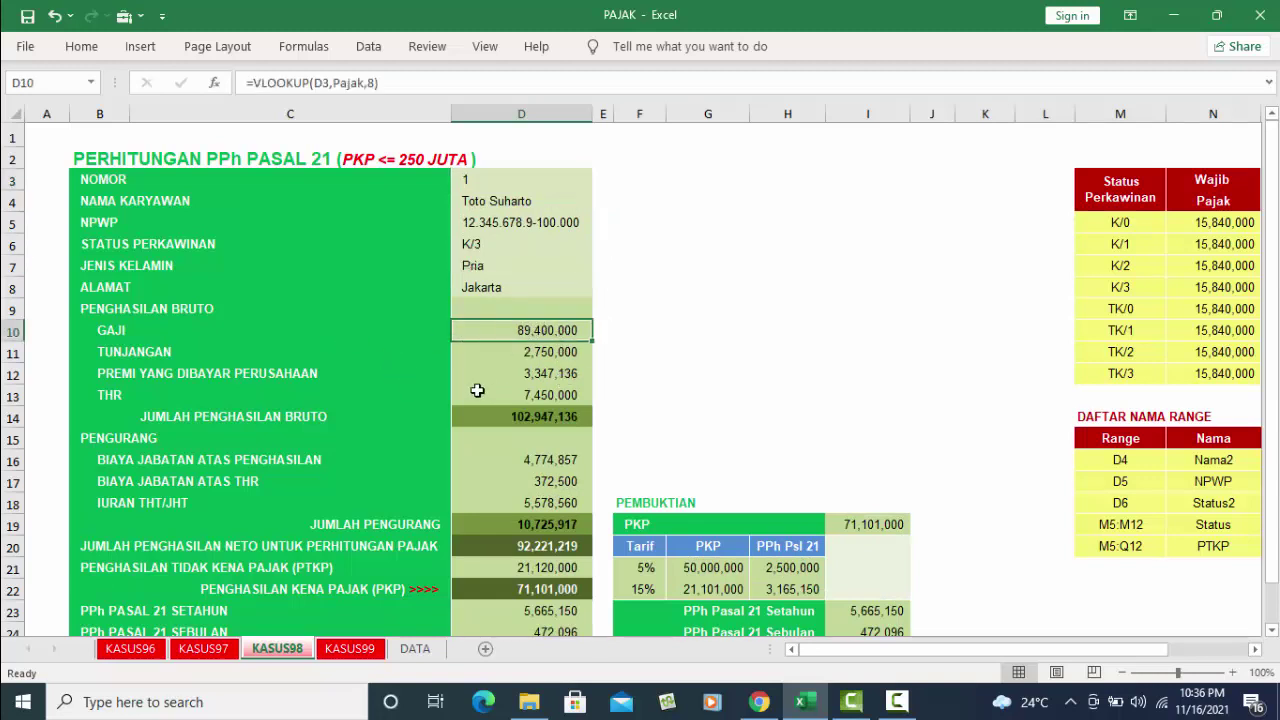
left_click(12, 330)
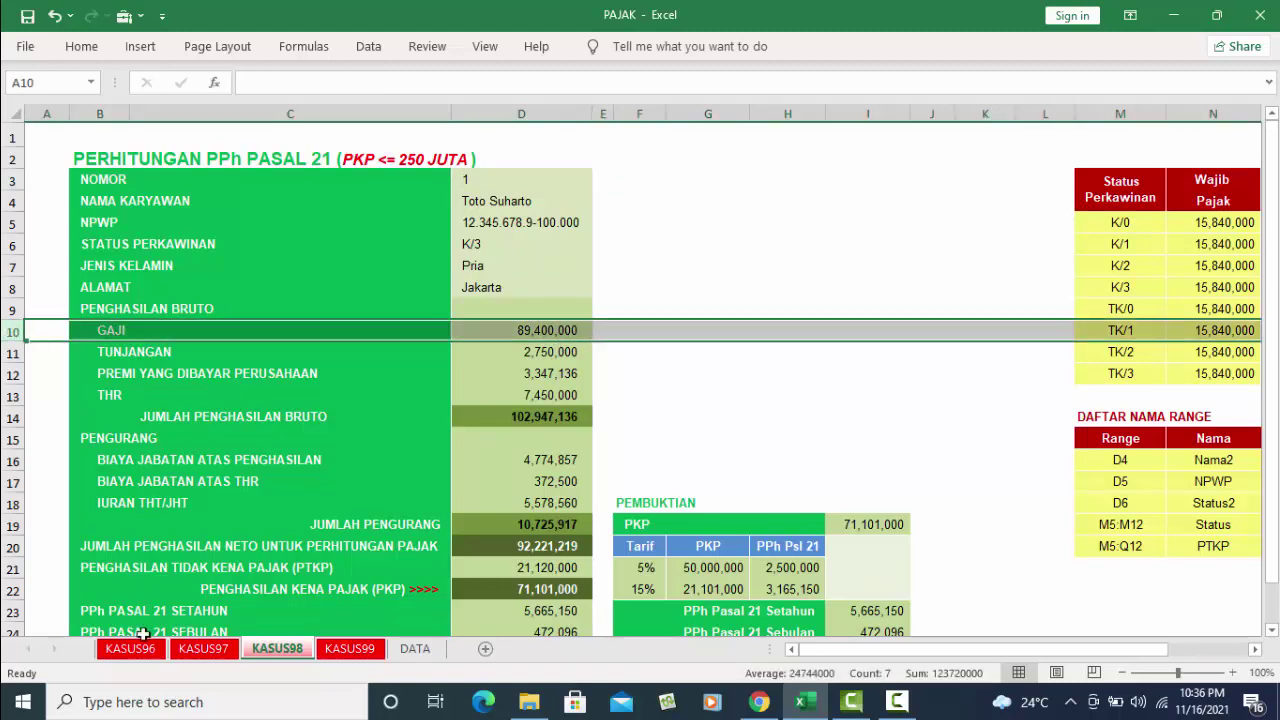
On KASUS97, check the I7 and I9 yearly salary formulas and the J7 allowance.
left_click(189, 651)
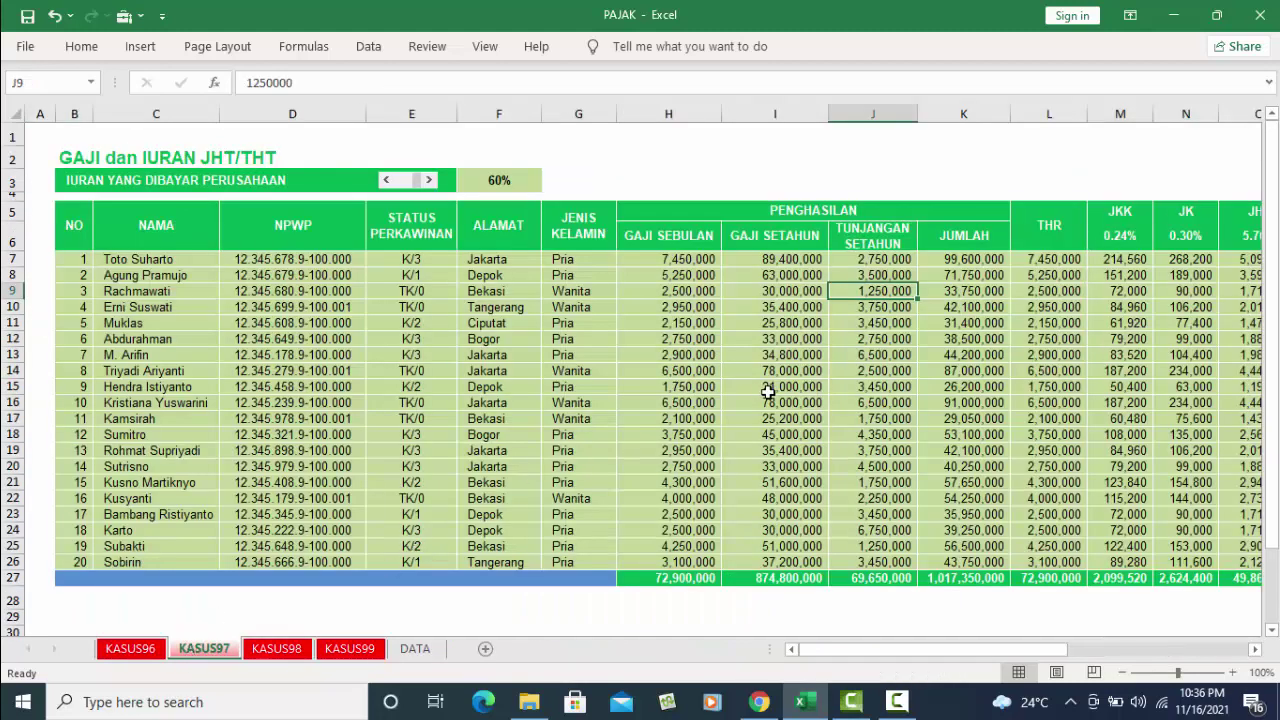
left_click(775, 258)
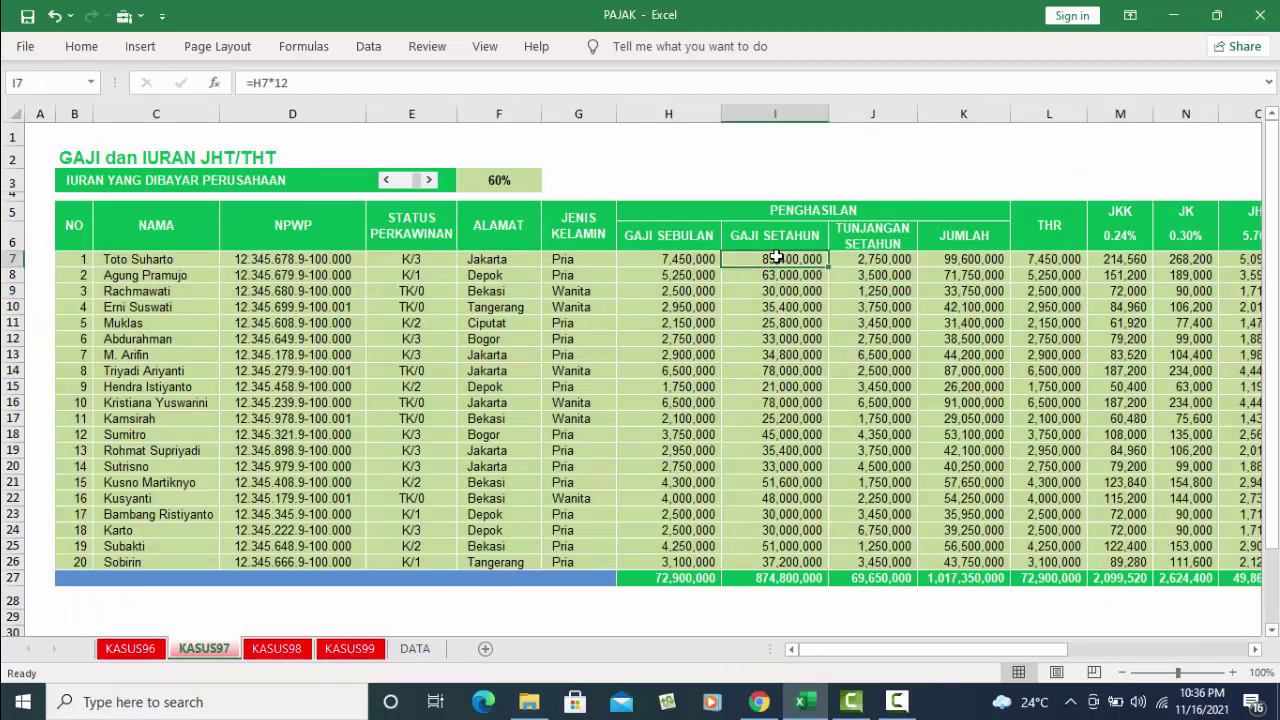
left_click(12, 258)
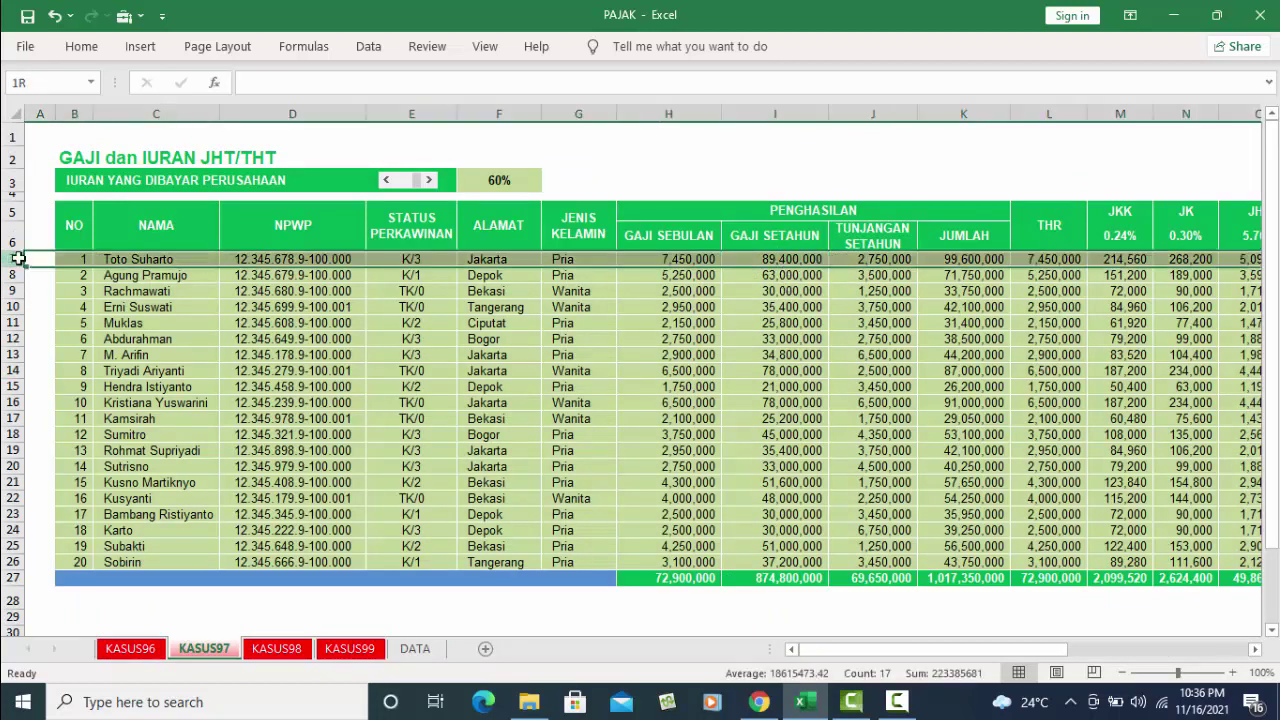
left_click(790, 262)
left_click(796, 297)
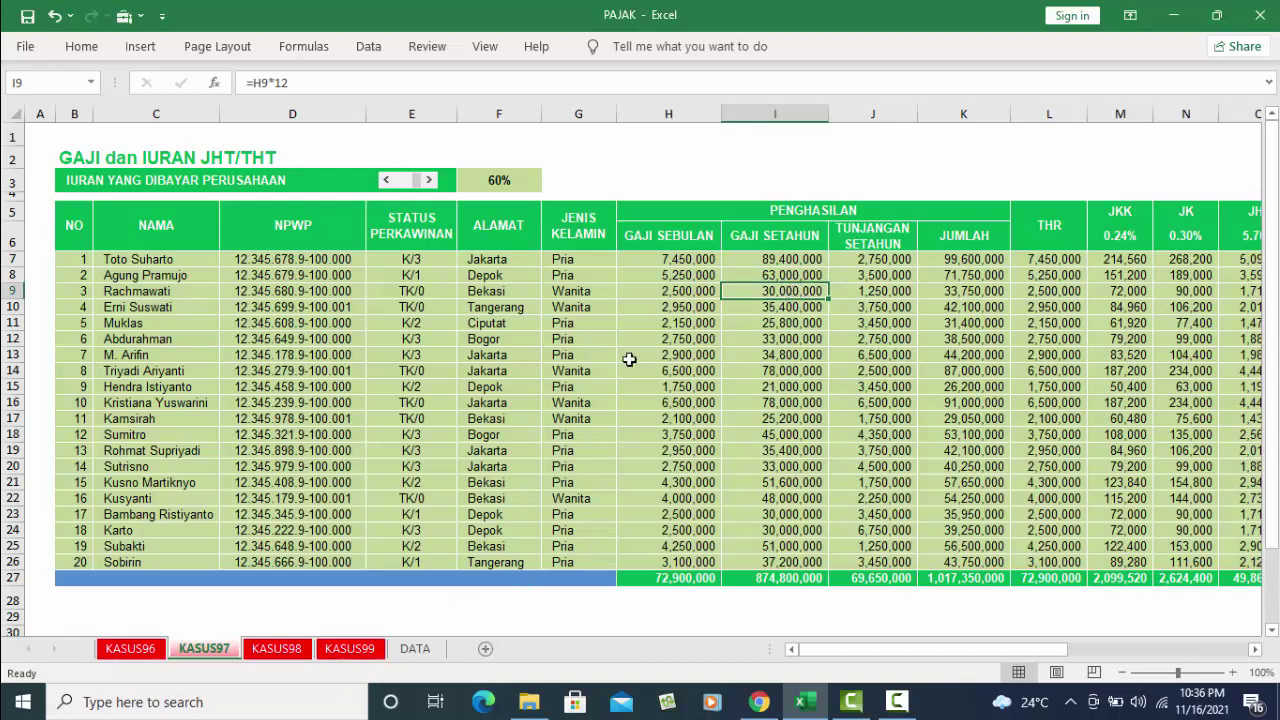
left_click(803, 260)
left_click(870, 264)
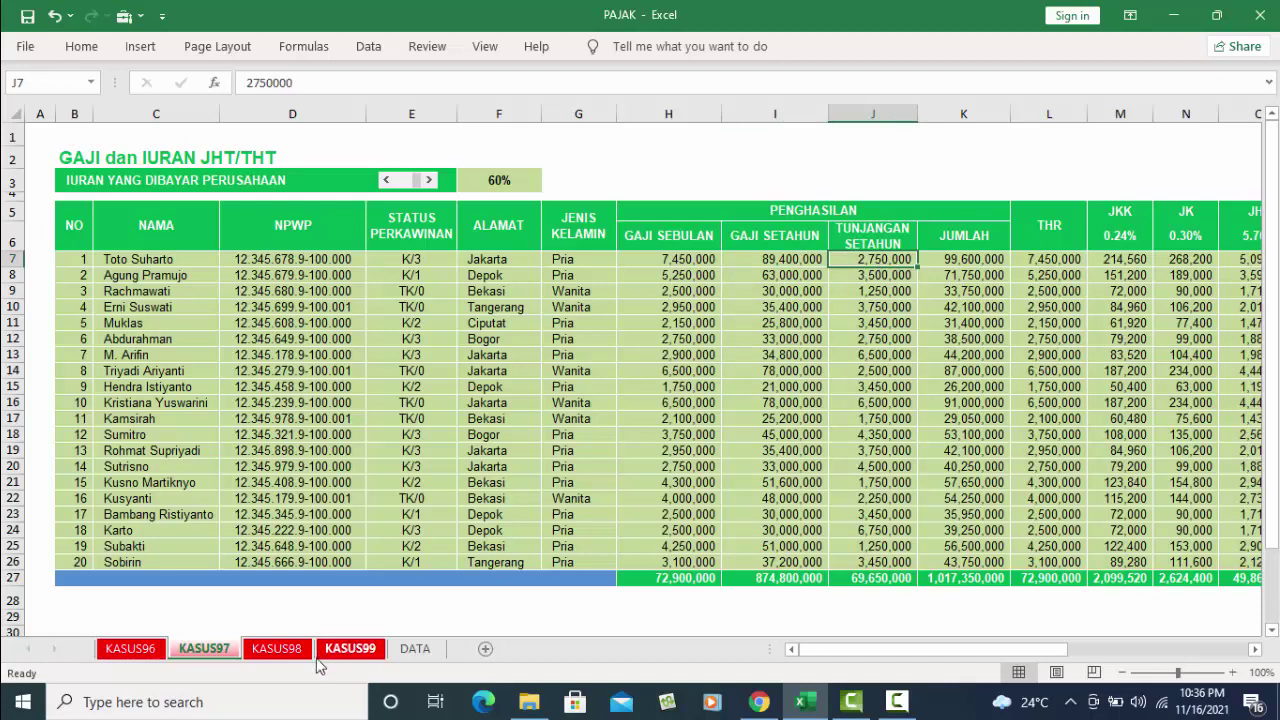
Read KASUS98's D11–D18 formulas, from allowance through the JHT/THT contribution.
left_click(278, 648)
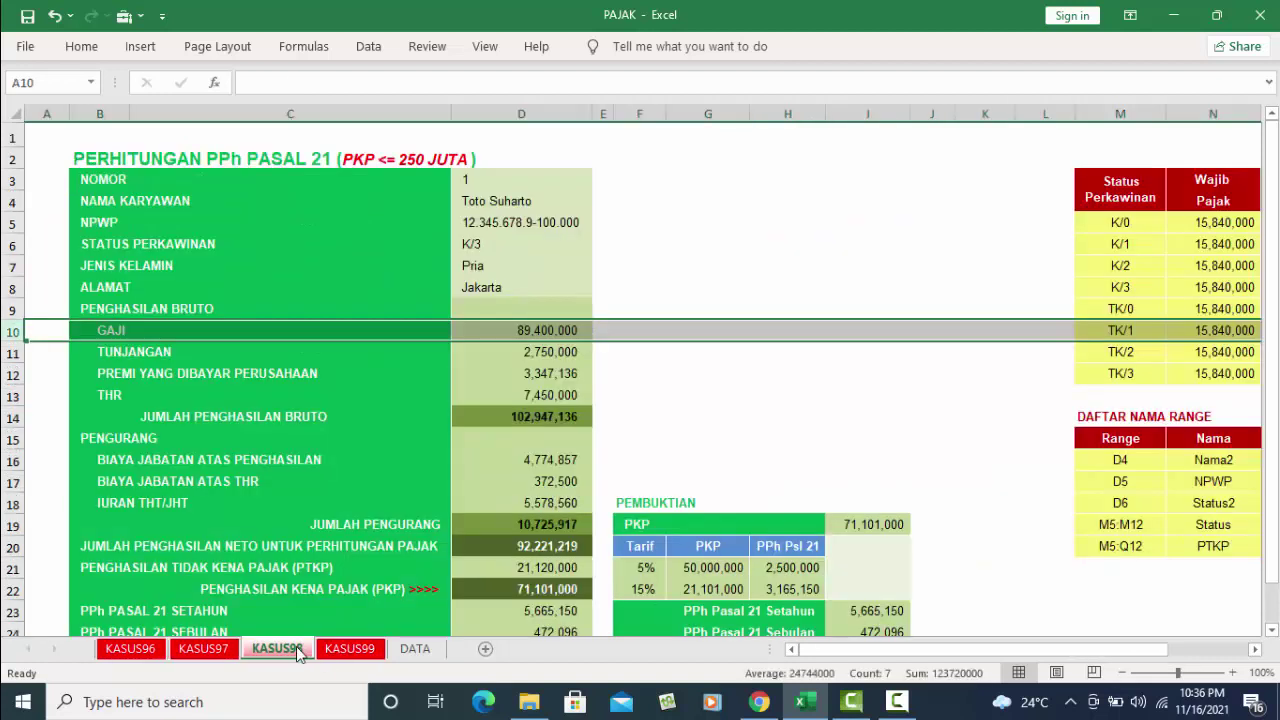
left_click(551, 353)
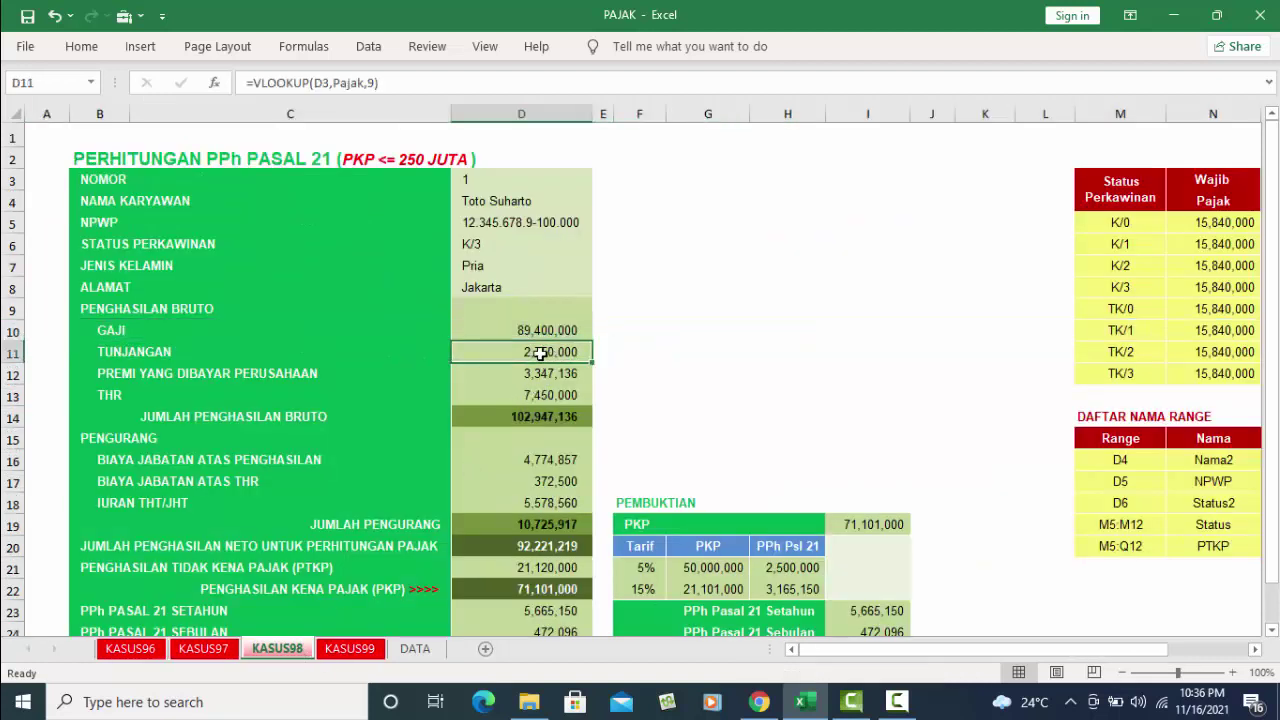
left_click(531, 373)
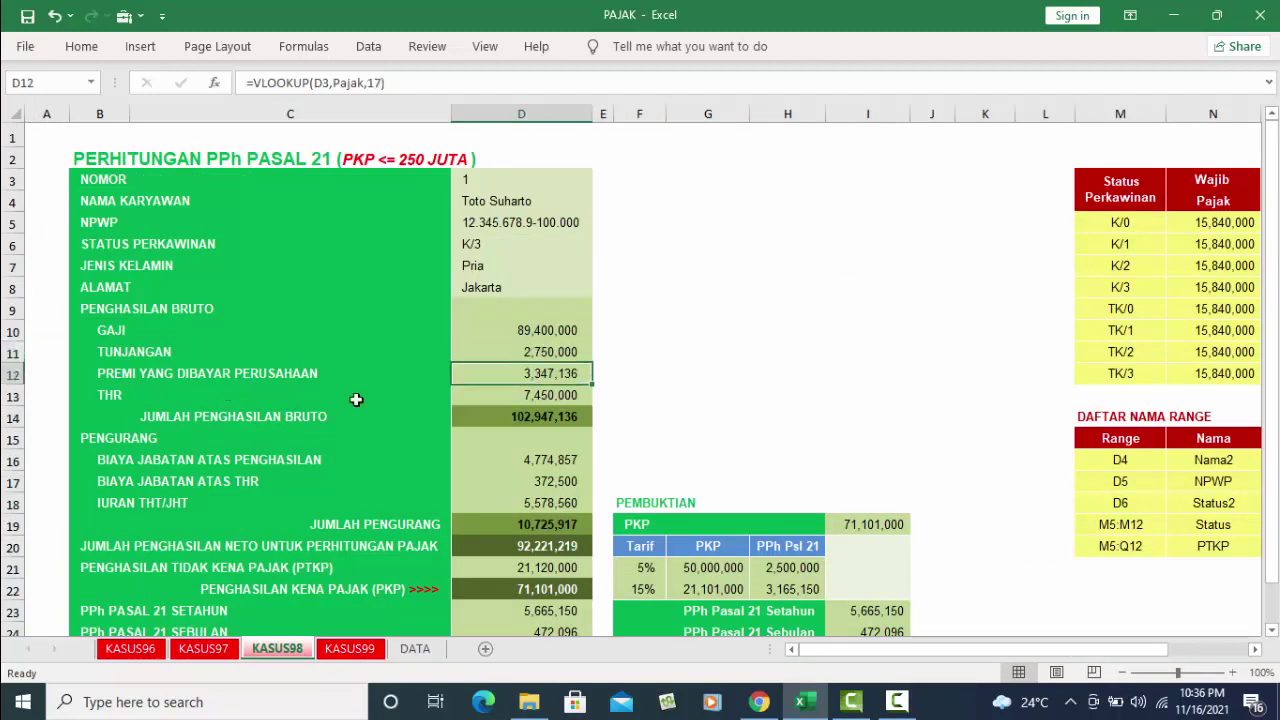
left_click(552, 396)
left_click(540, 417)
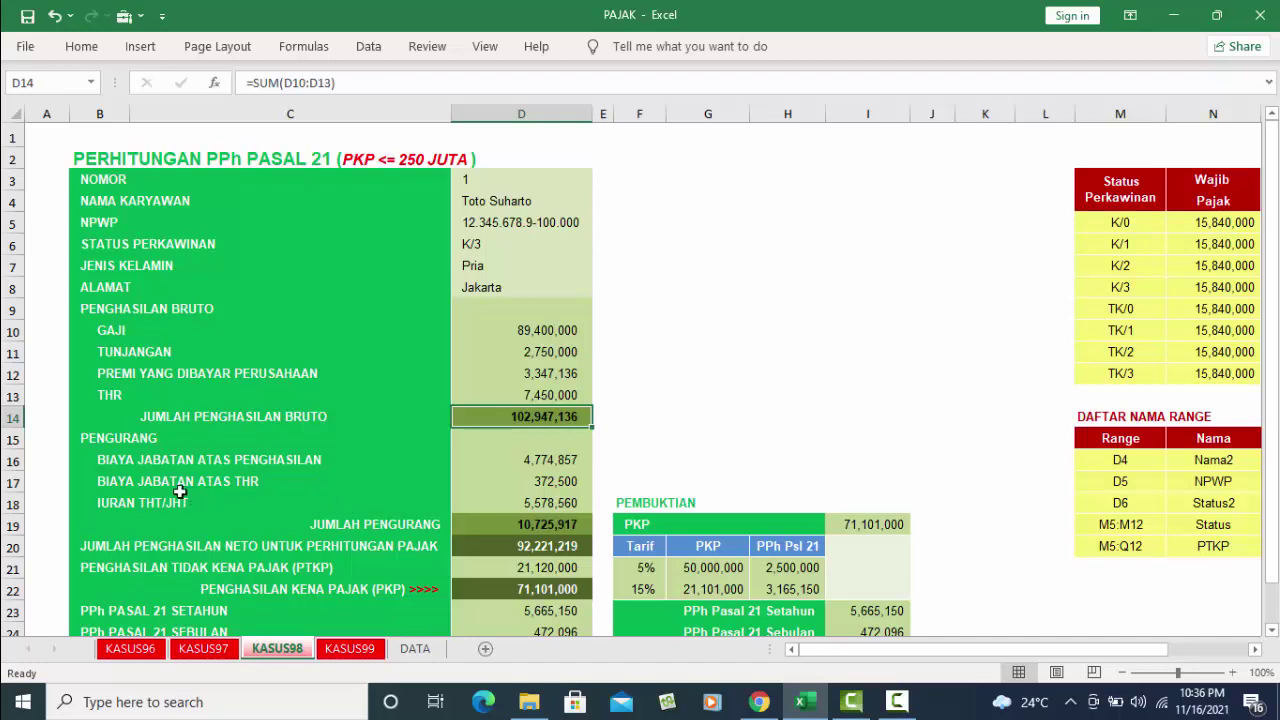
left_click(565, 482)
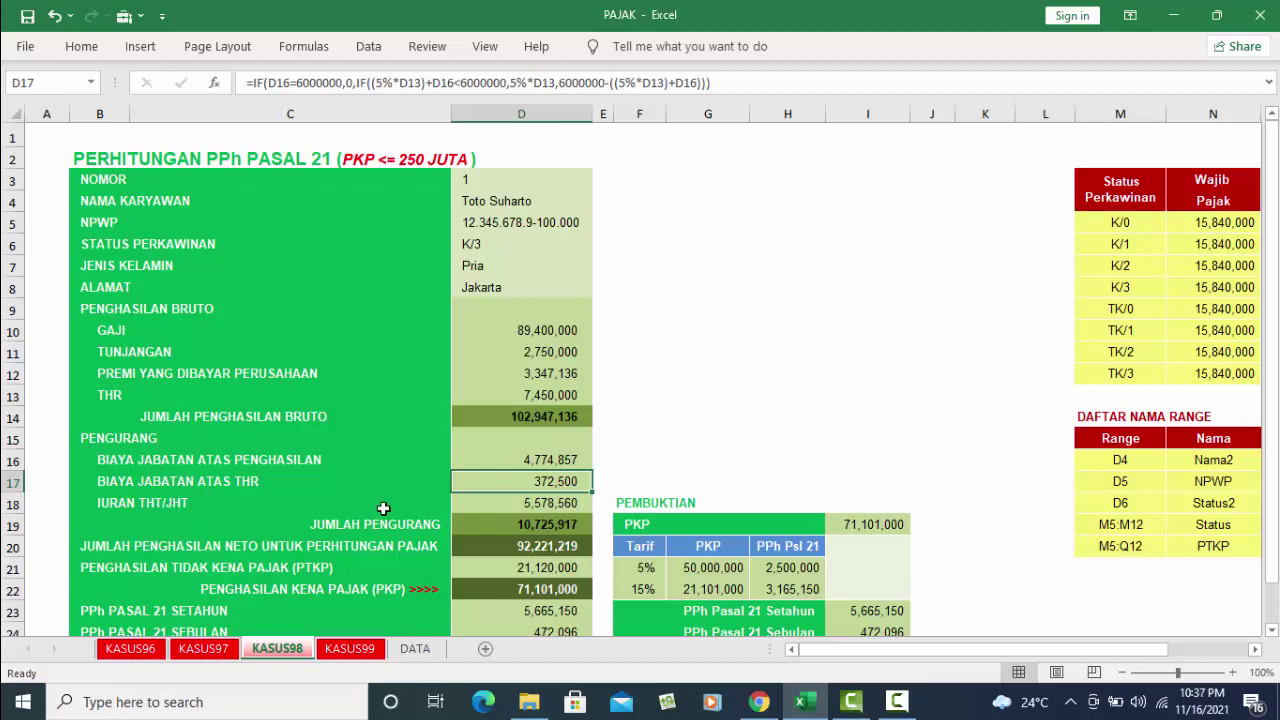
left_click(524, 506)
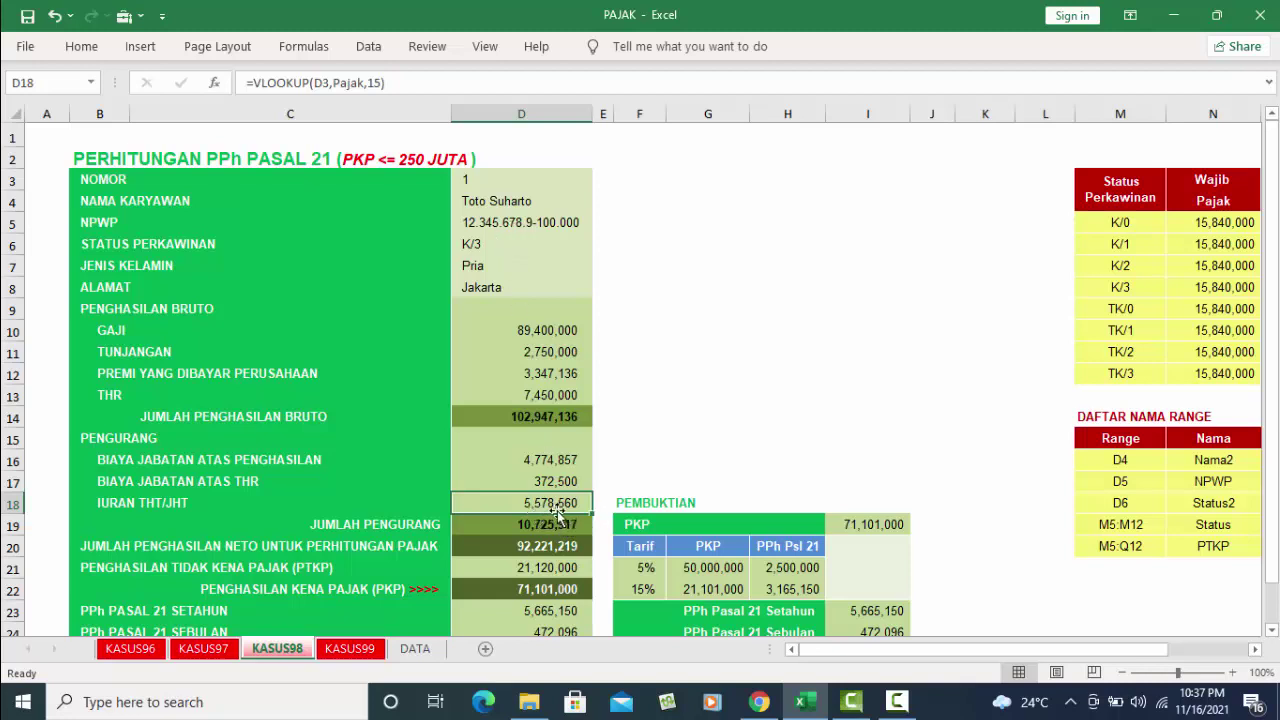
Compare with the P7 total contribution formula on KASUS97, then glance at KASUS99 and return to KASUS98.
left_click(220, 650)
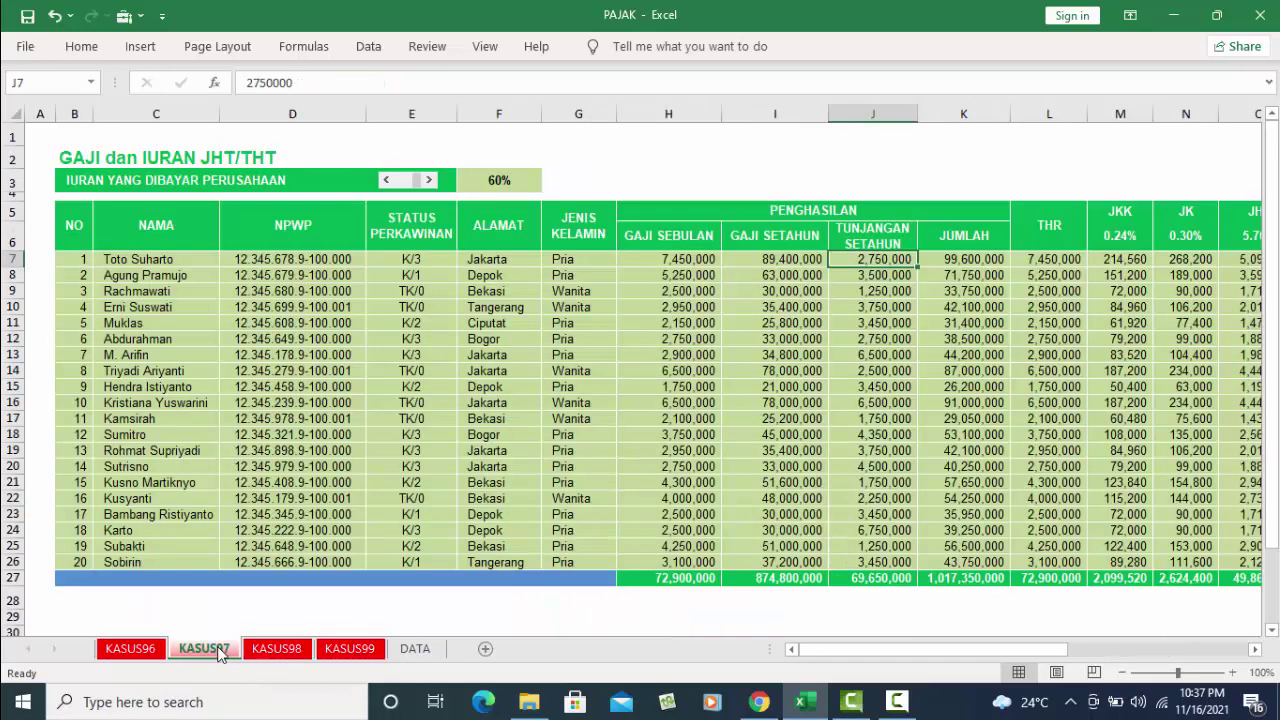
left_click(13, 259)
left_click_drag(830, 645, 907, 645)
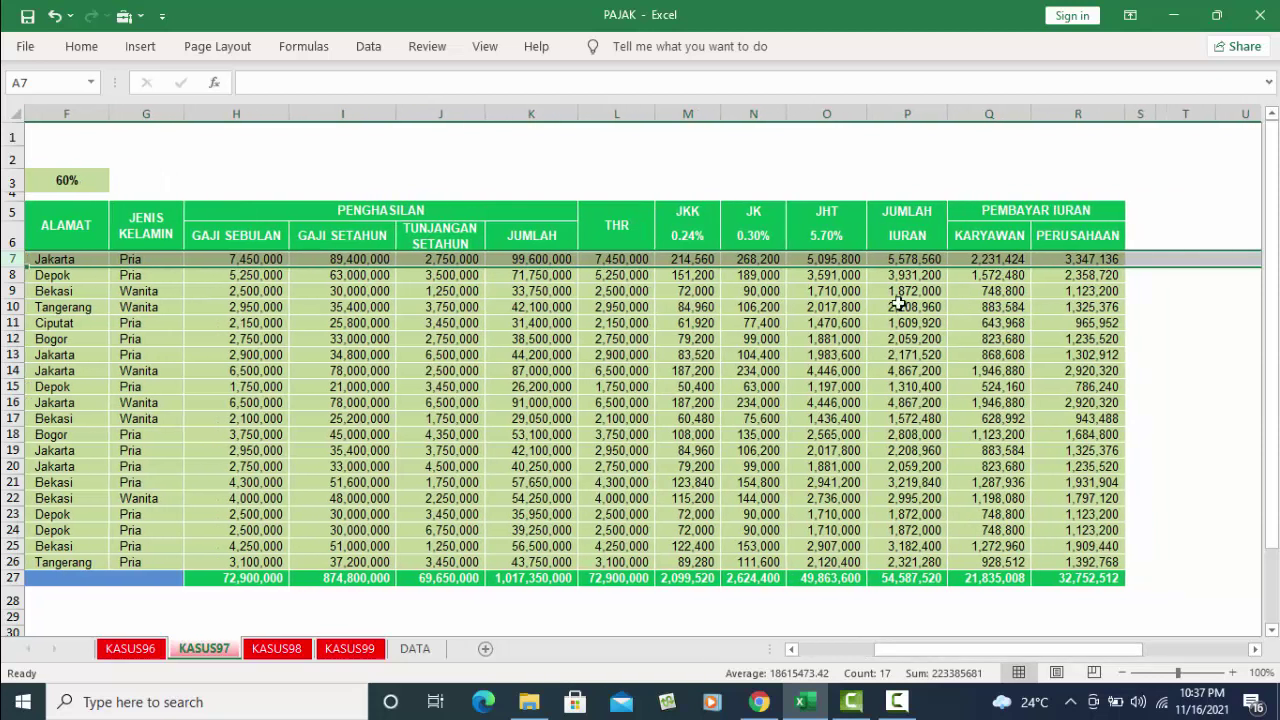
left_click(908, 262)
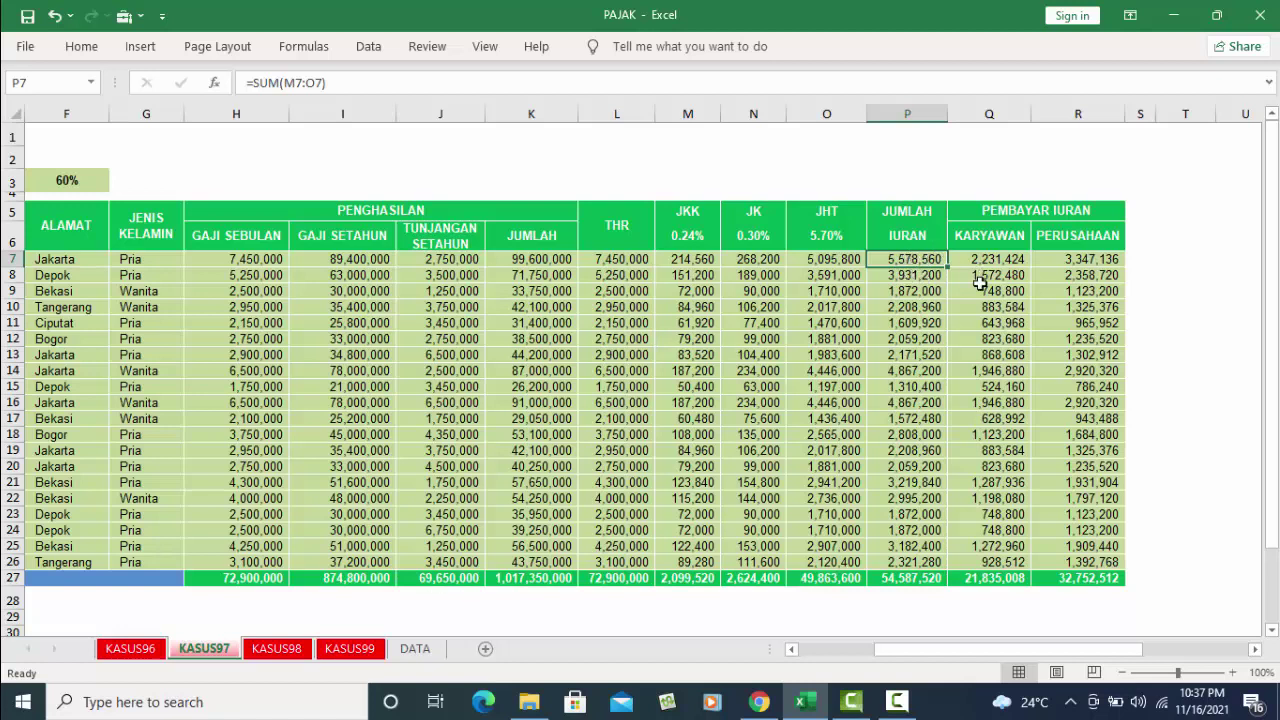
left_click(350, 649)
left_click(276, 649)
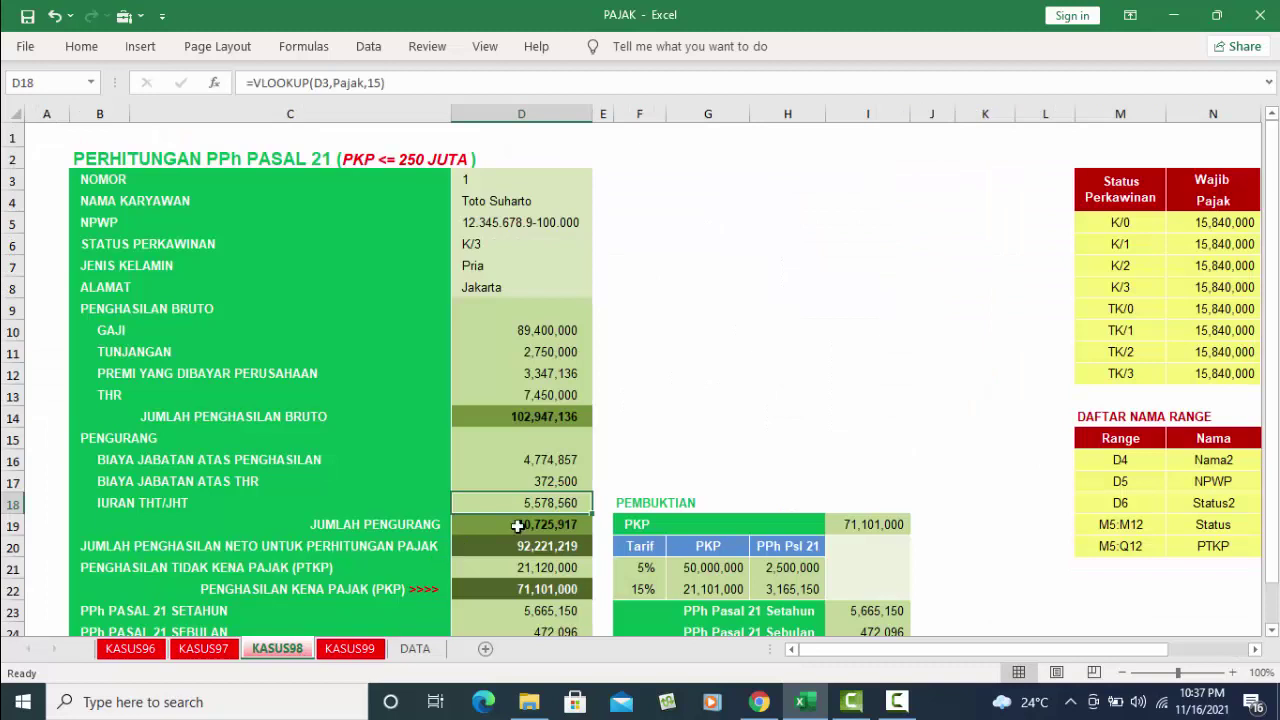
Enter =VLOOKUP(D6,PTKP,5) in D21 to look up the PTKP for K/3 status.
scroll(518, 526, "down", 2)
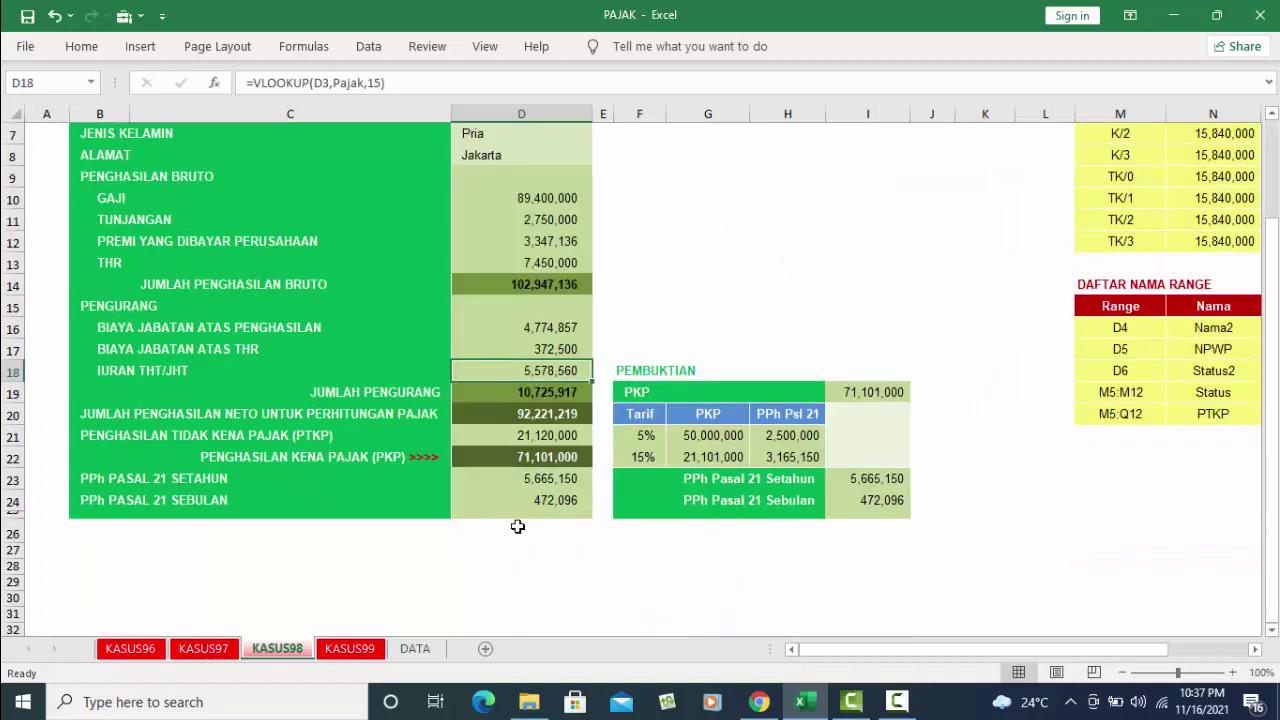
left_click(546, 415)
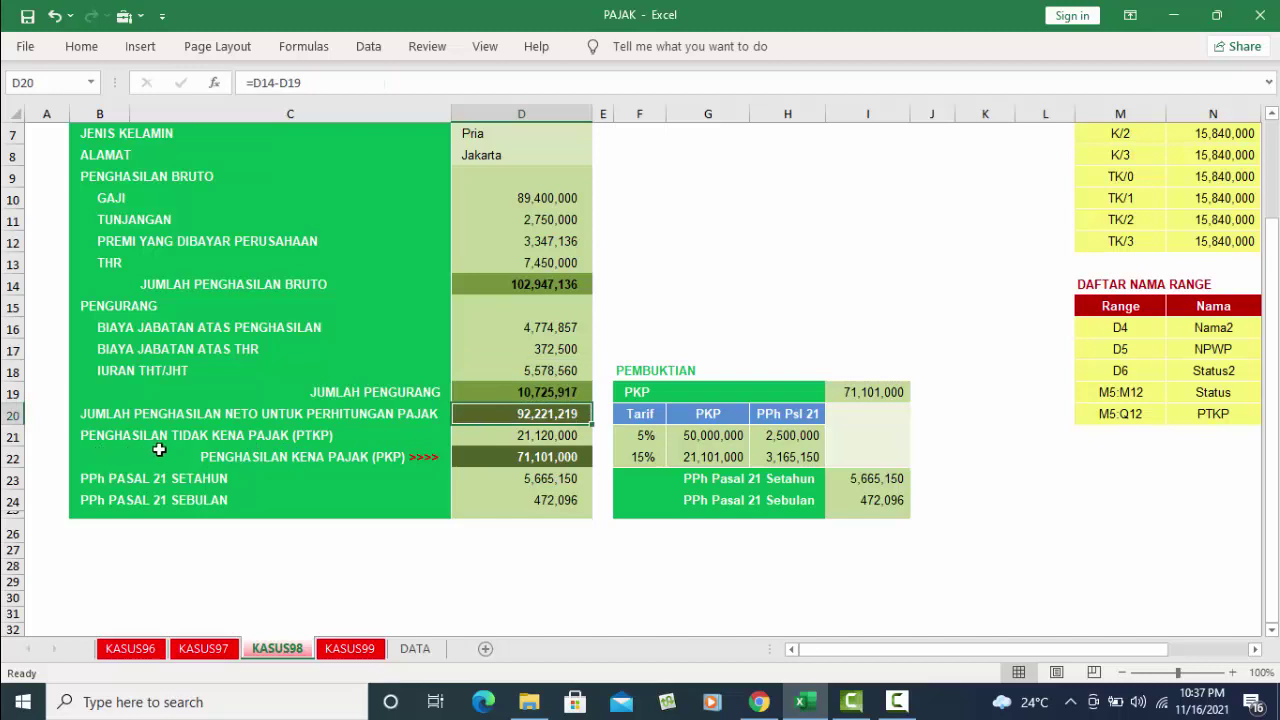
left_click(546, 437)
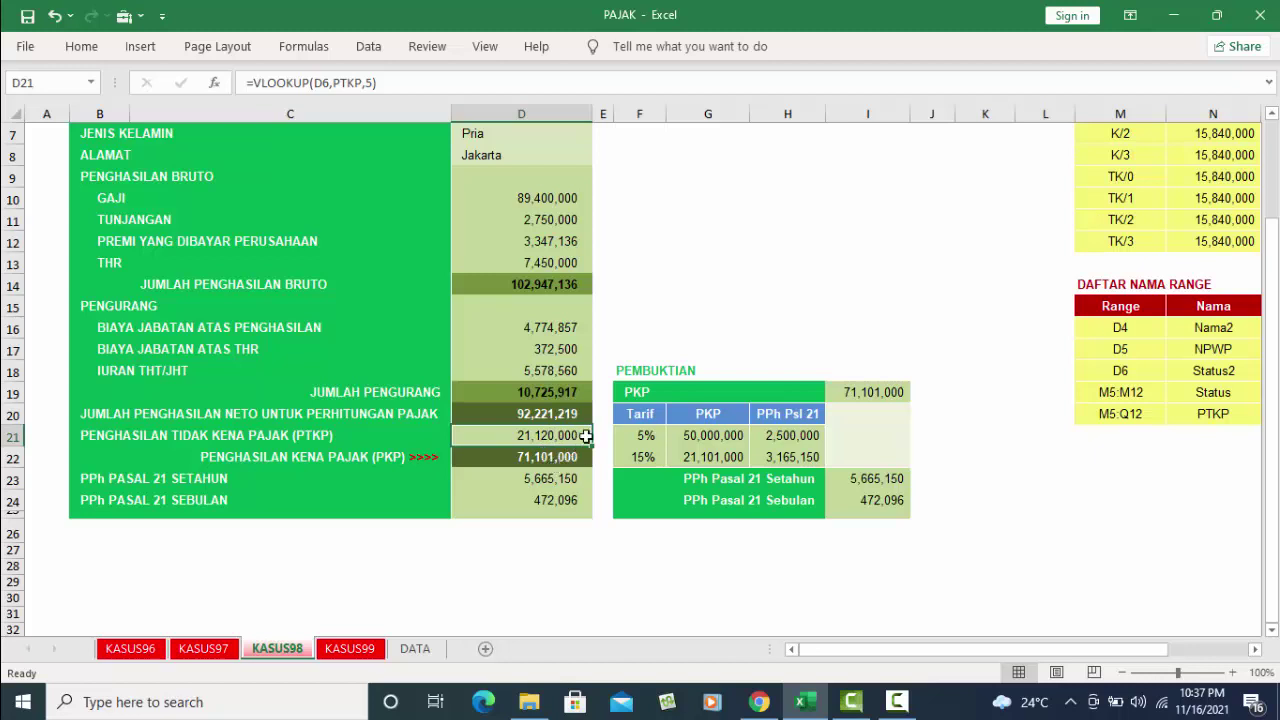
double_click(554, 436)
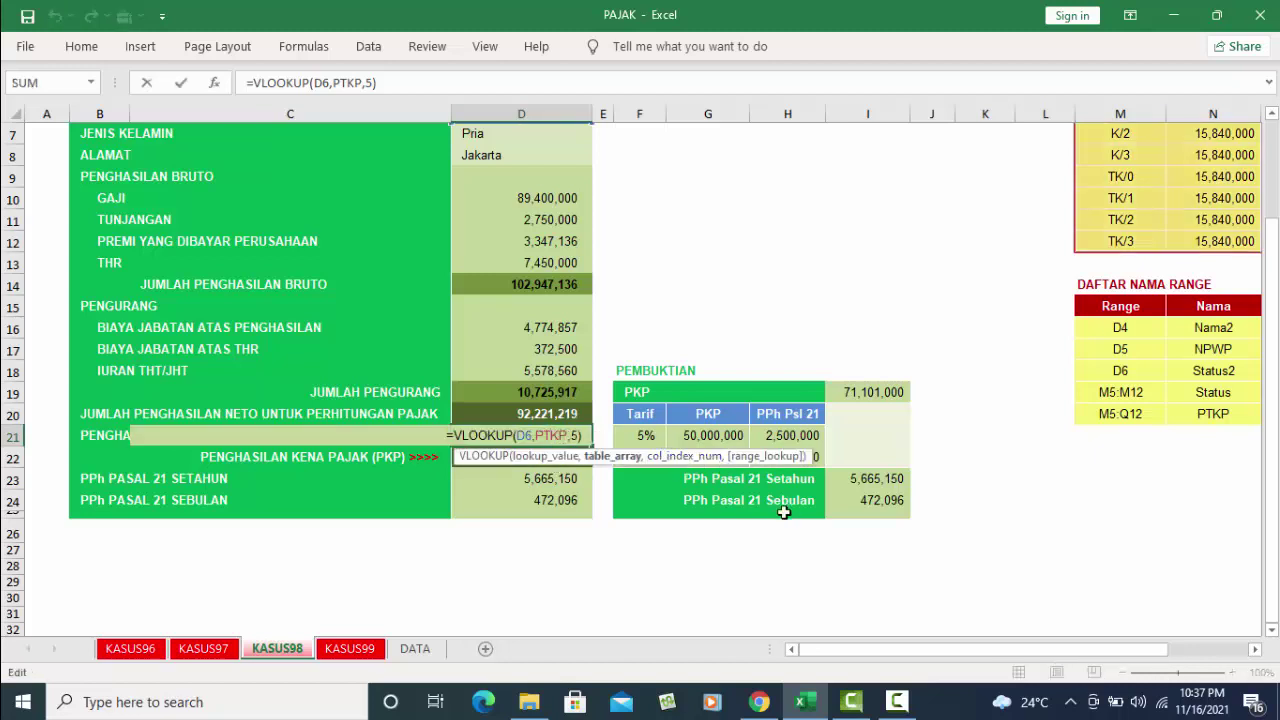
scroll(695, 447, "up", 2)
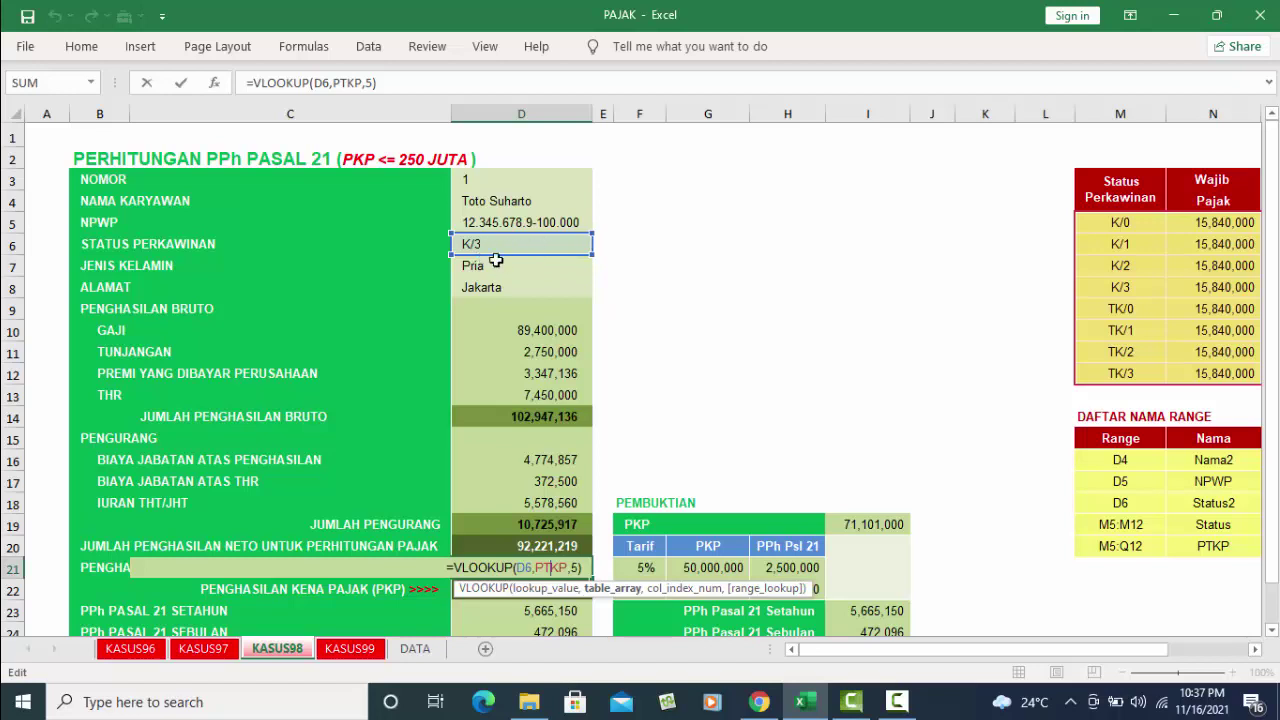
left_click_drag(899, 651, 980, 650)
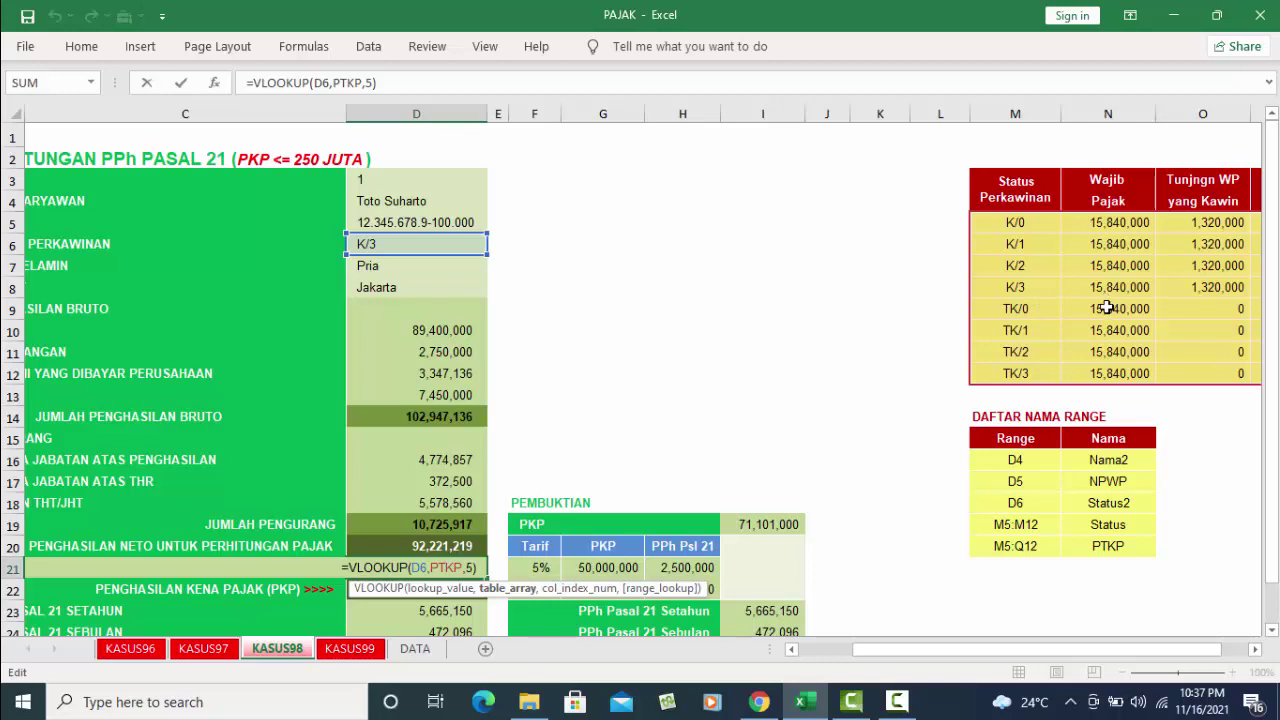
left_click_drag(1273, 500, 1273, 558)
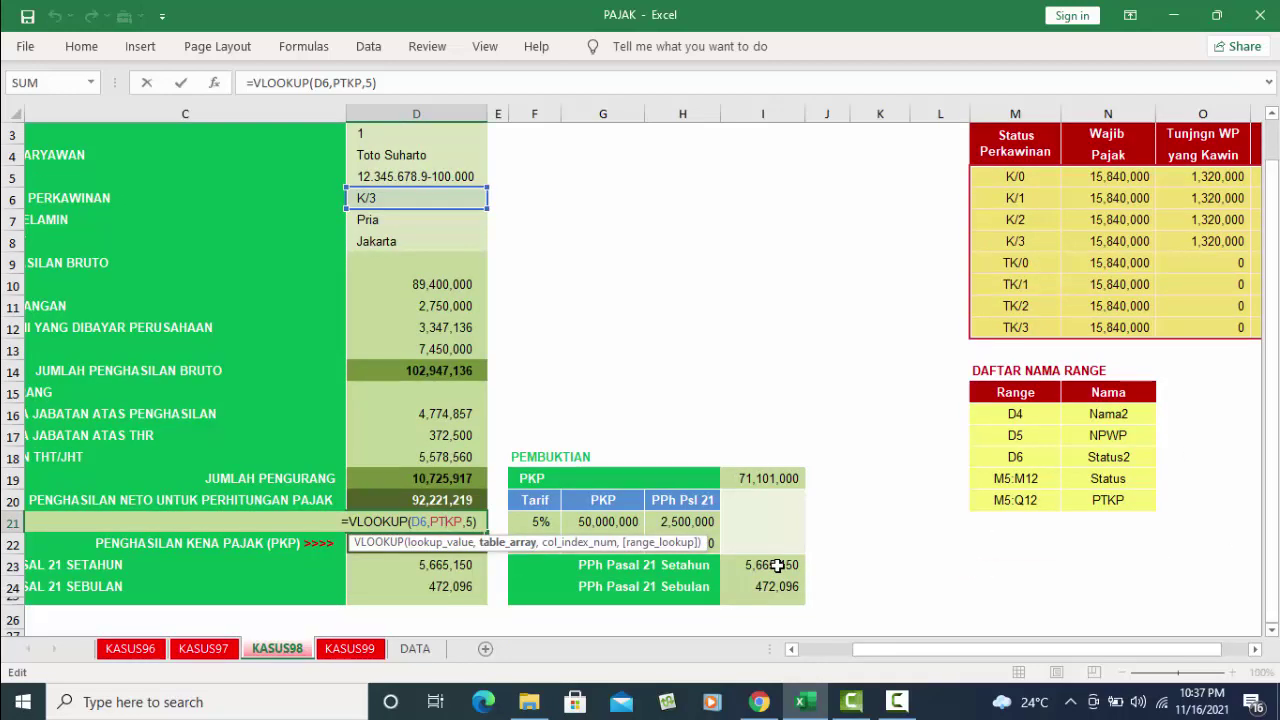
key("Return")
Check that D21 gives 21,120,000 against the total PTKP formula for K/3.
left_click(426, 521)
left_click_drag(1082, 645, 1104, 650)
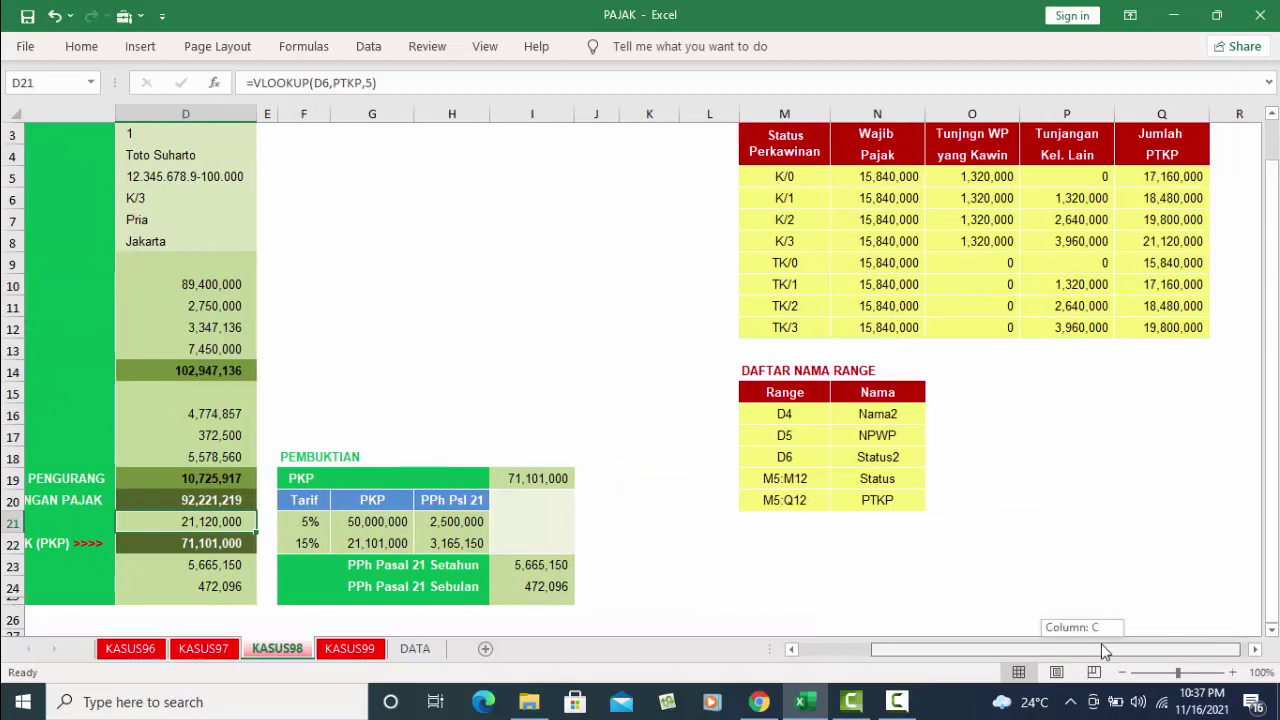
left_click_drag(1104, 650, 1100, 648)
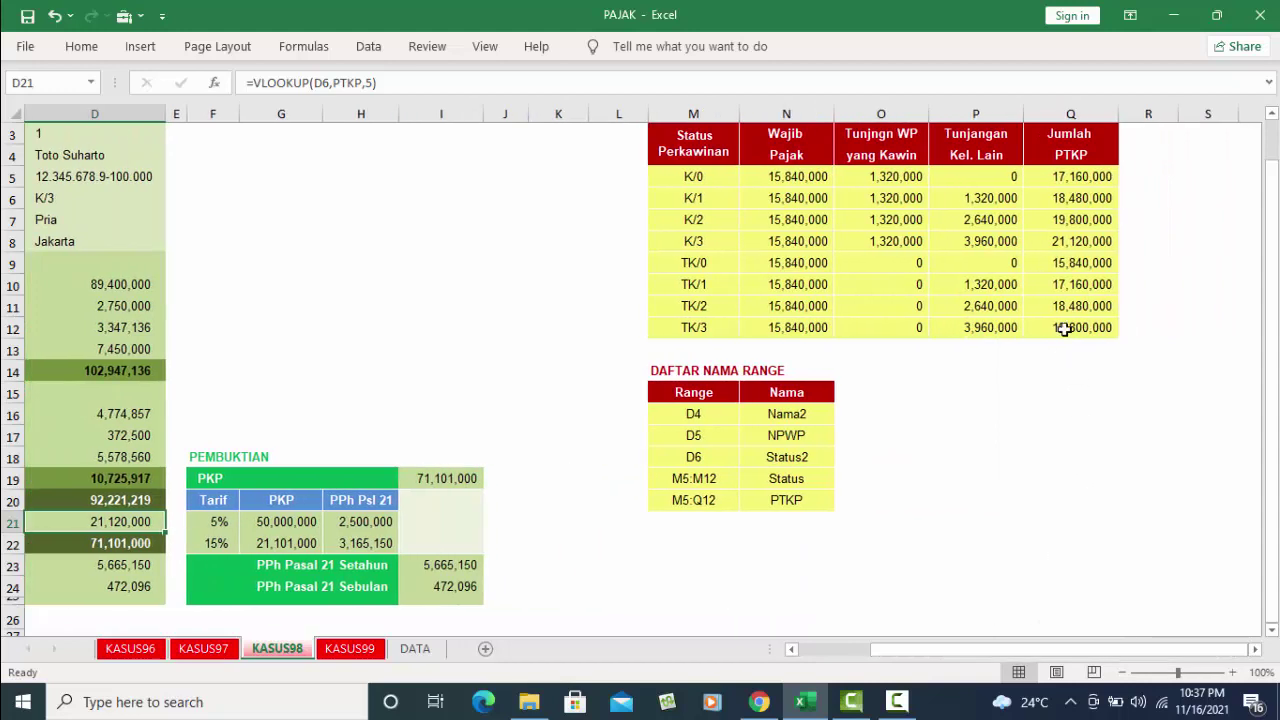
left_click(1080, 243)
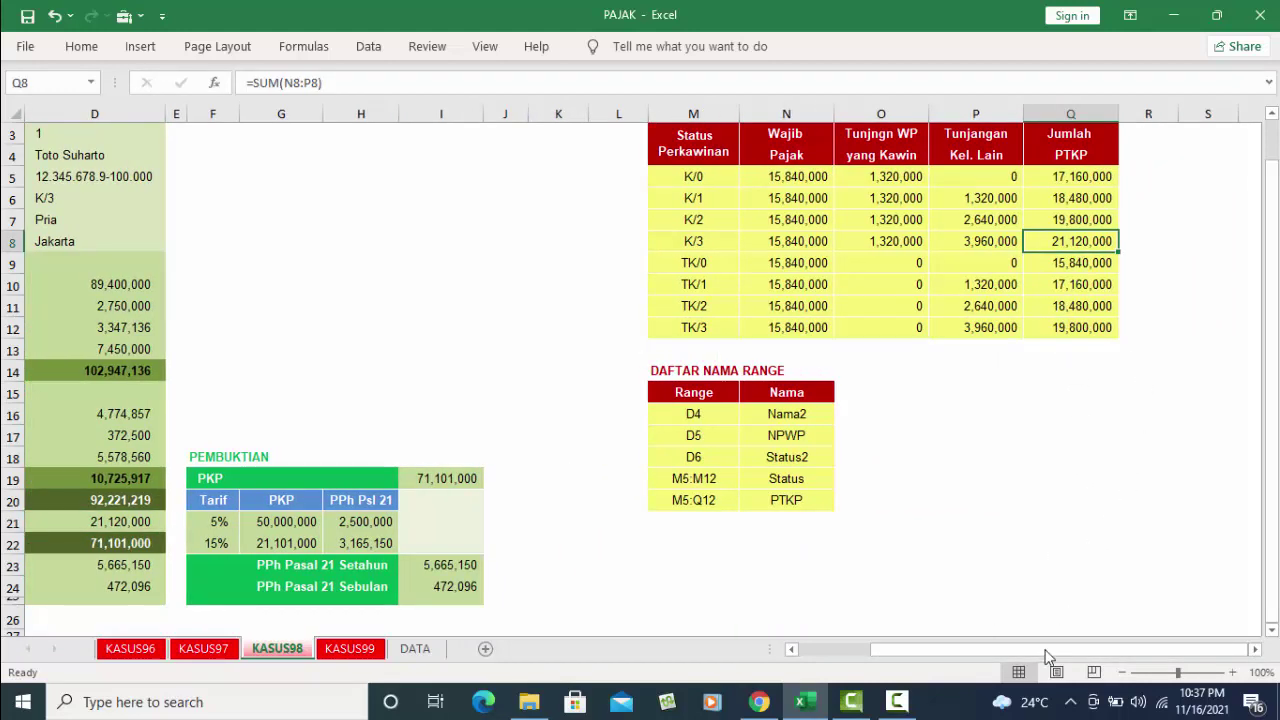
left_click_drag(994, 650, 895, 650)
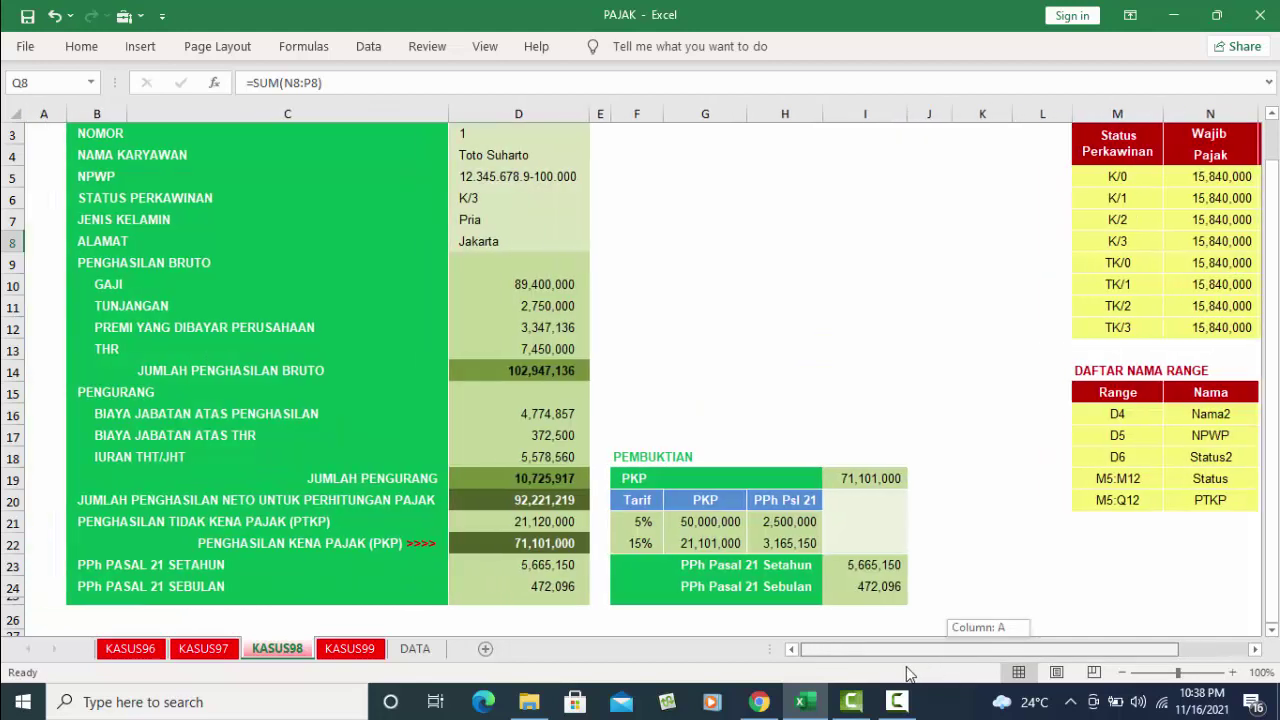
Inspect the annual PPh 21 (5,665,150) in D23 and the monthly 472,096 (=D23/12) in D24.
left_click(551, 522)
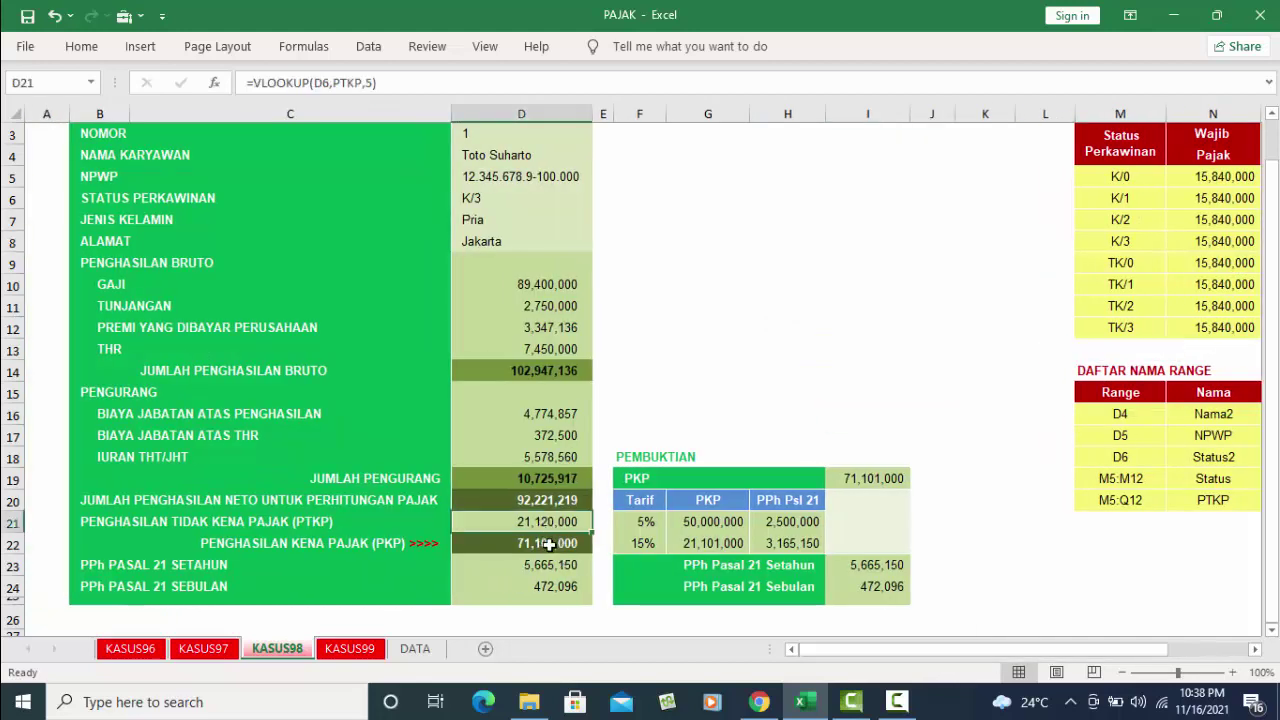
left_click(551, 568)
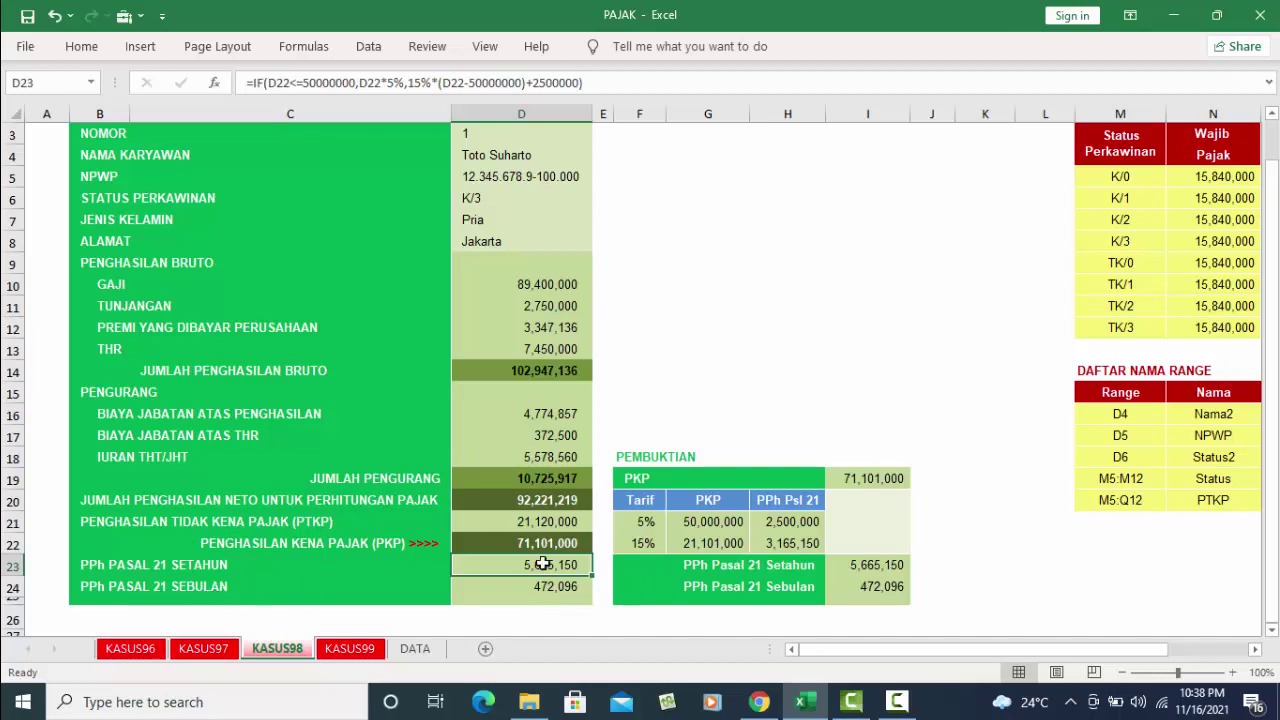
left_click(568, 588)
left_click(560, 568)
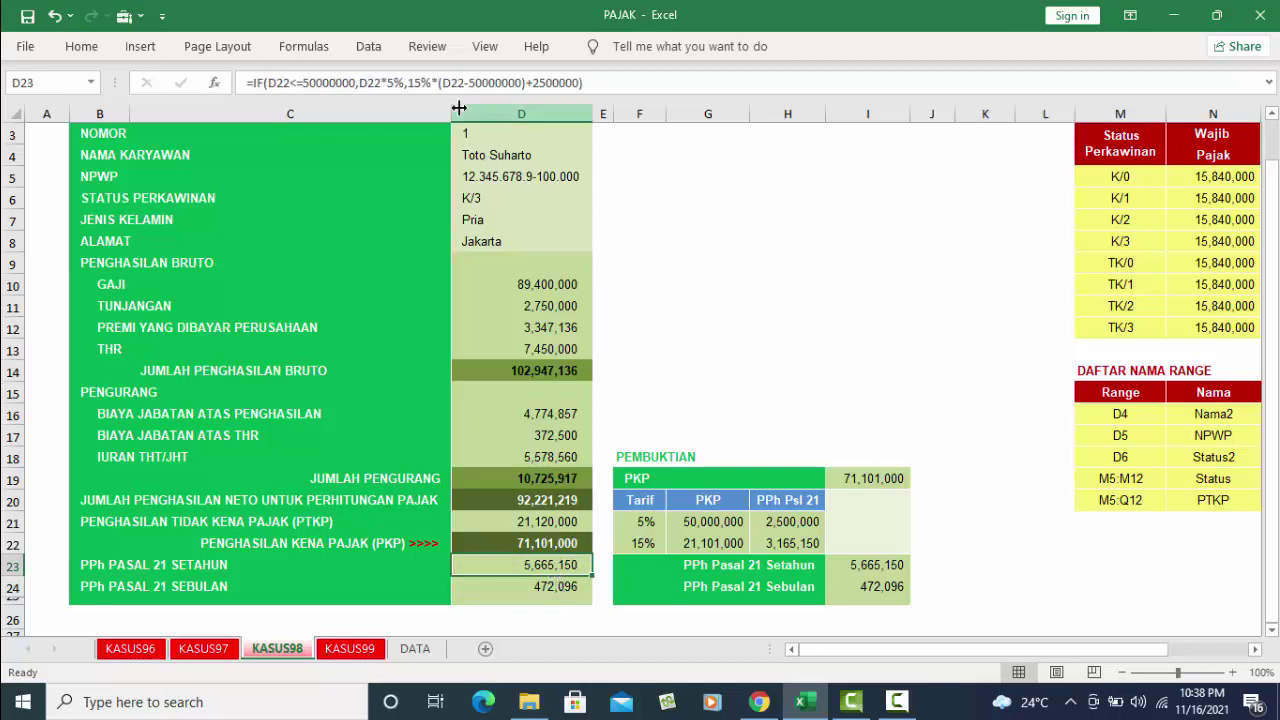
left_click(566, 588)
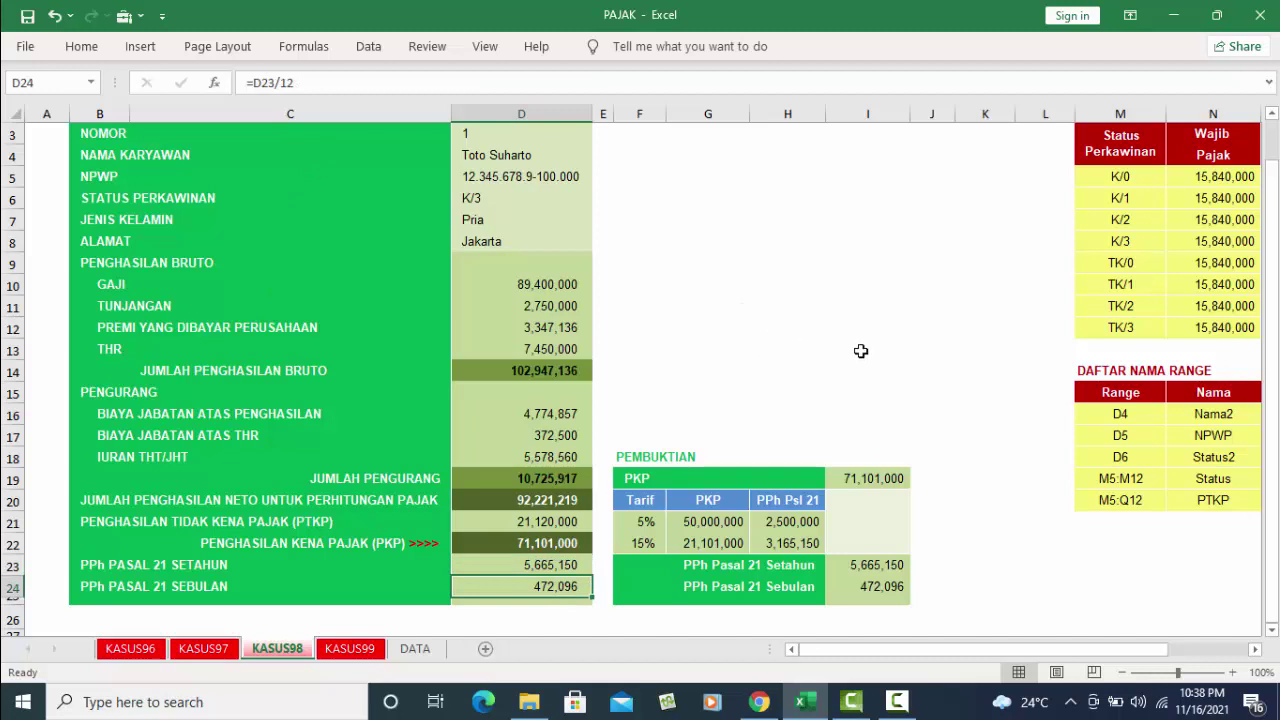
scroll(860, 351, "up", 1)
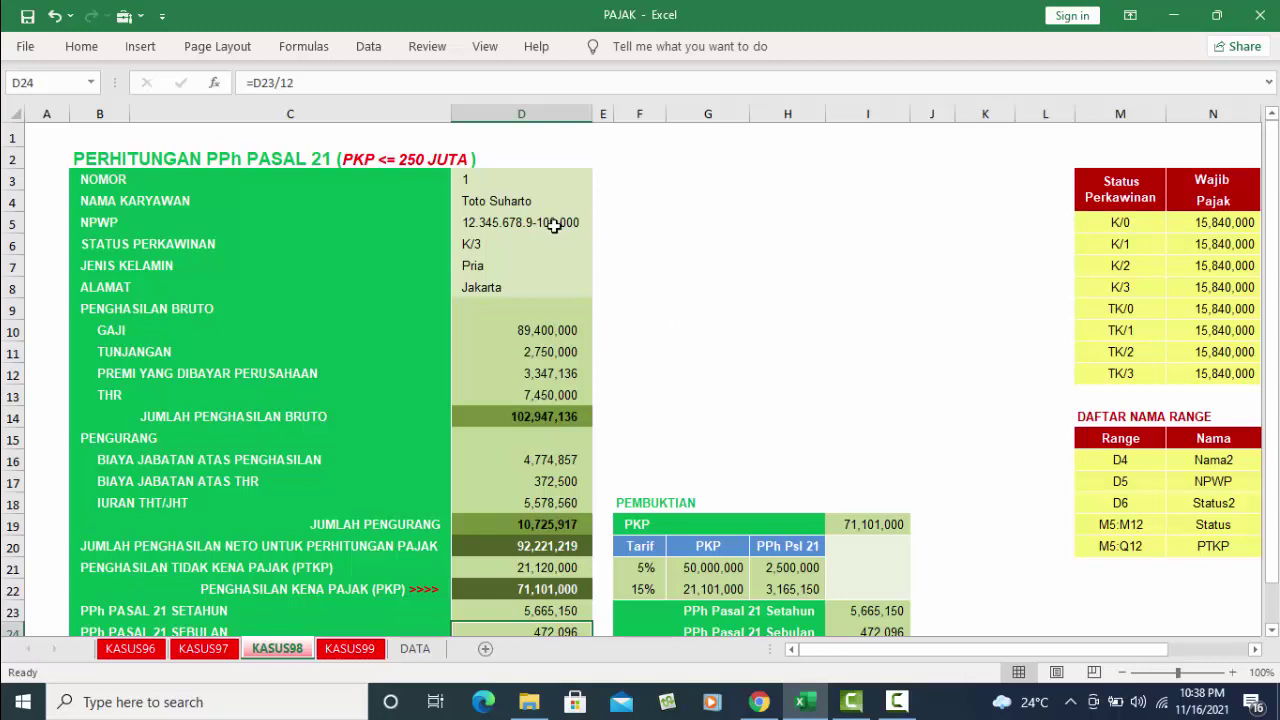
left_click(511, 181)
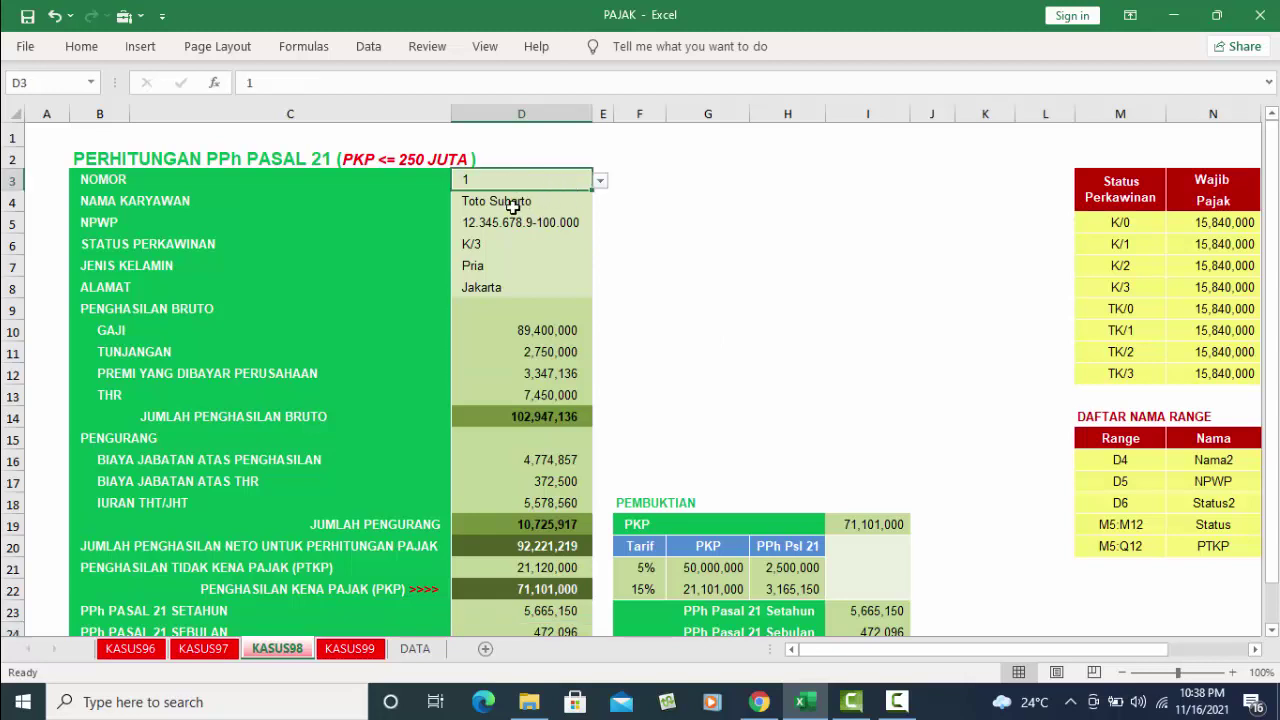
left_click(512, 206)
left_click(507, 187)
left_click(372, 648)
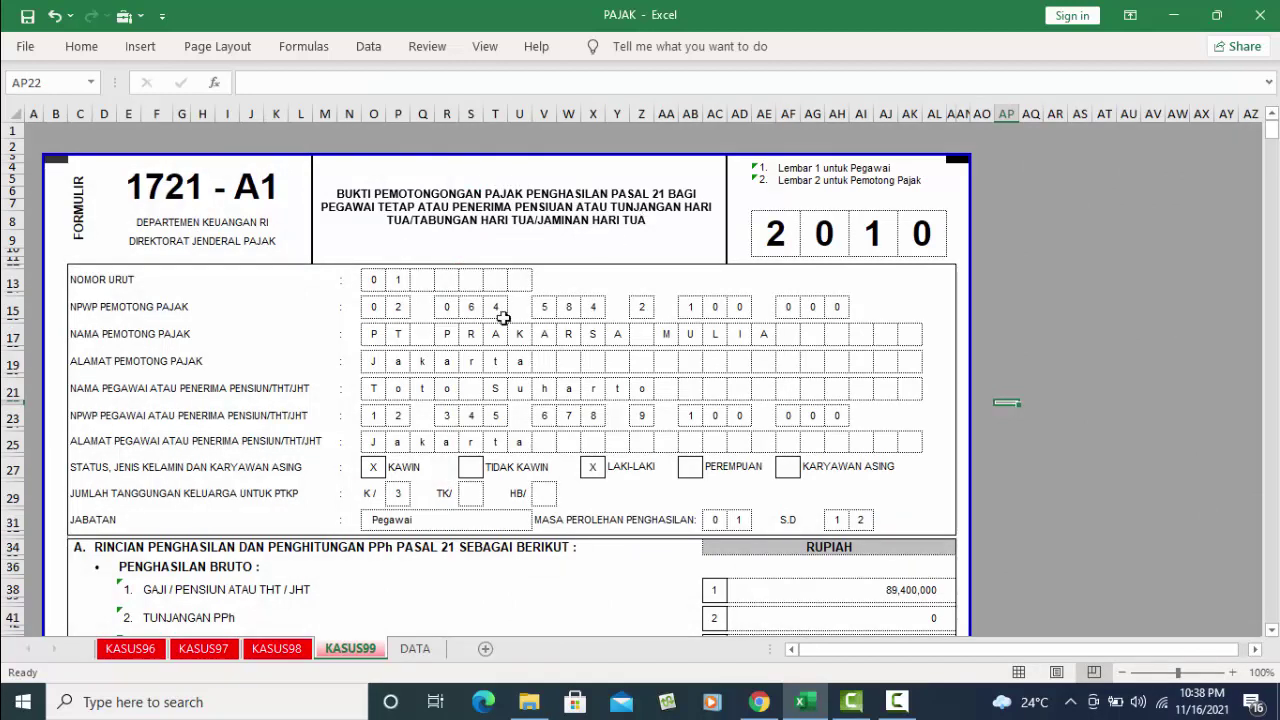
left_click(375, 396)
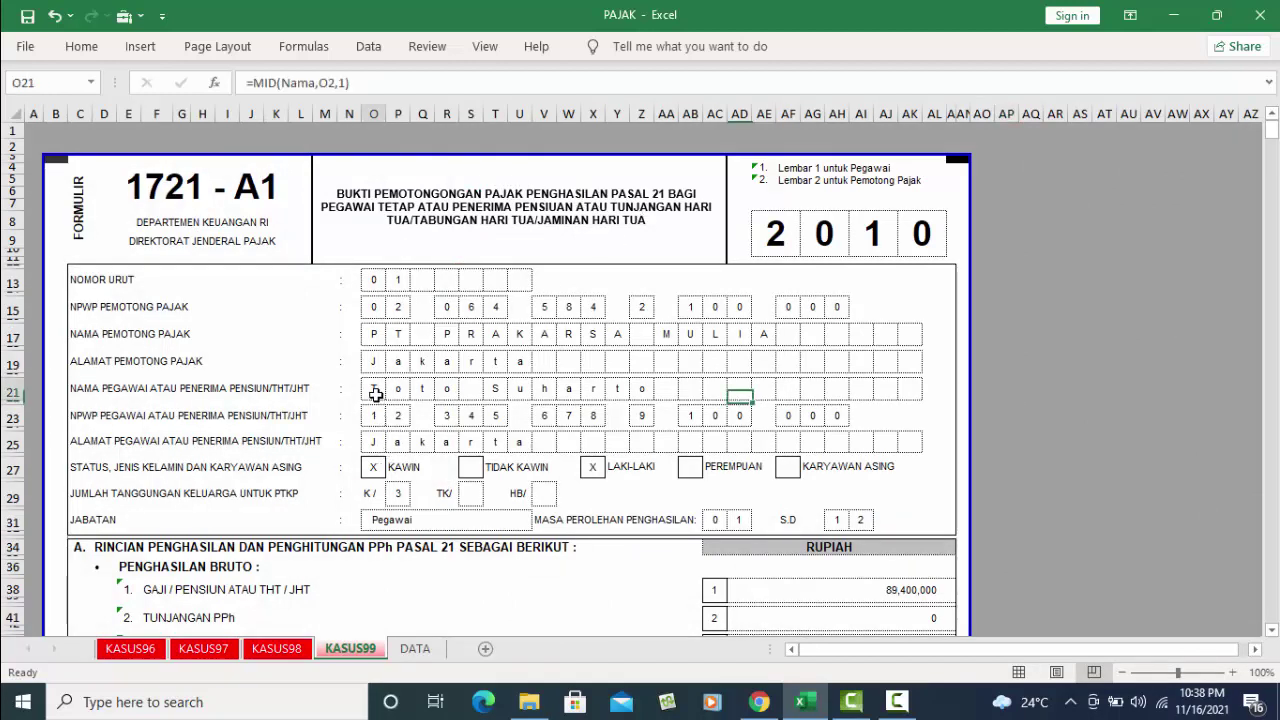
left_click(405, 391)
scroll(953, 480, "down", 2)
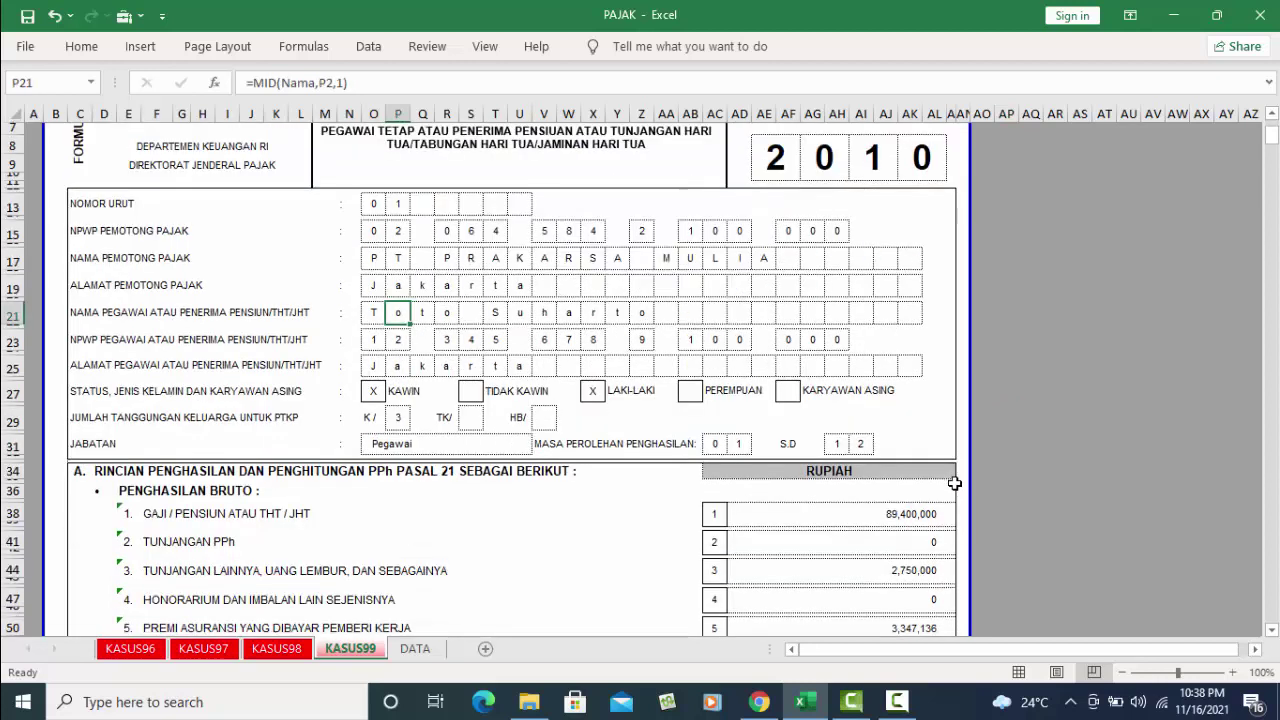
scroll(950, 482, "down", 1)
left_click(906, 472)
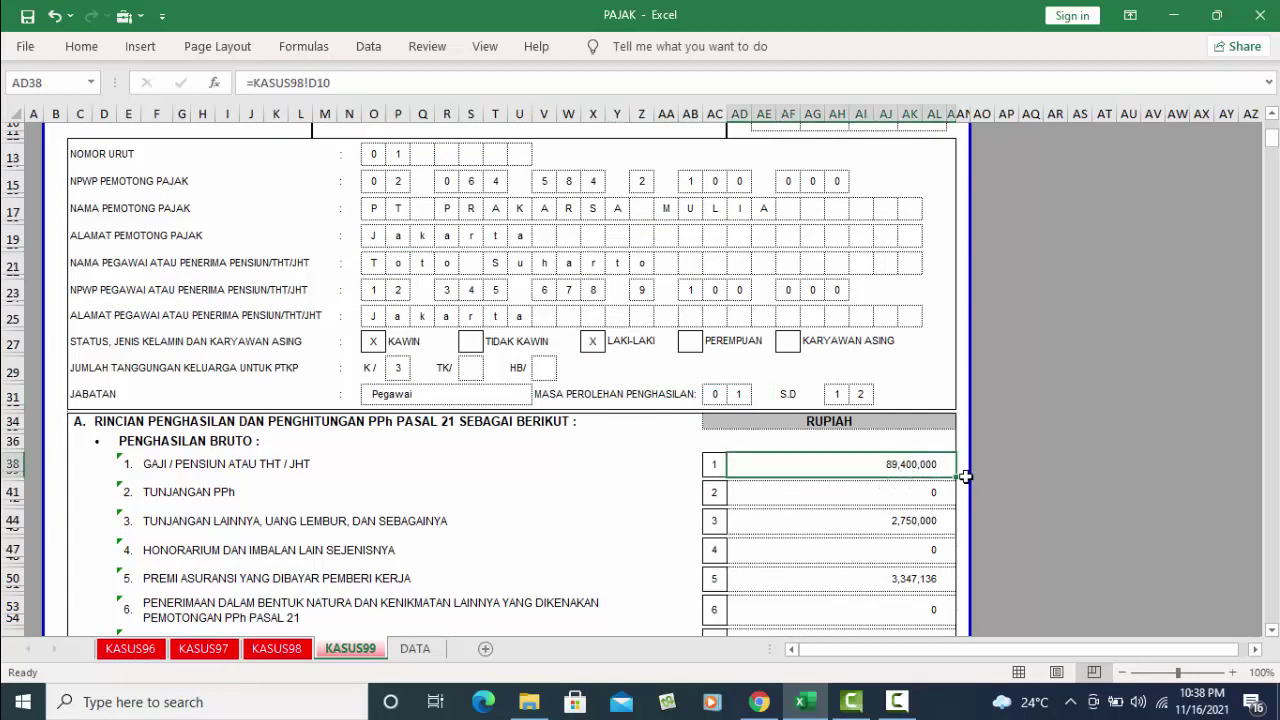
left_click(280, 649)
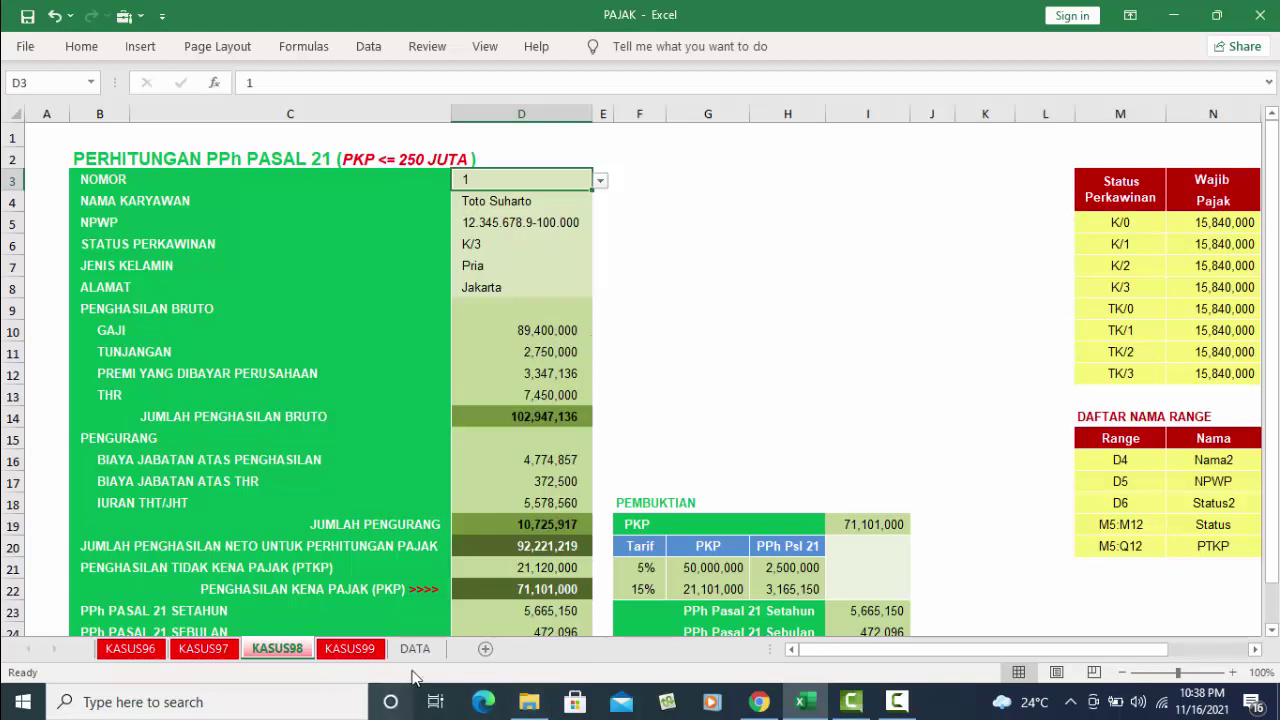
left_click(350, 650)
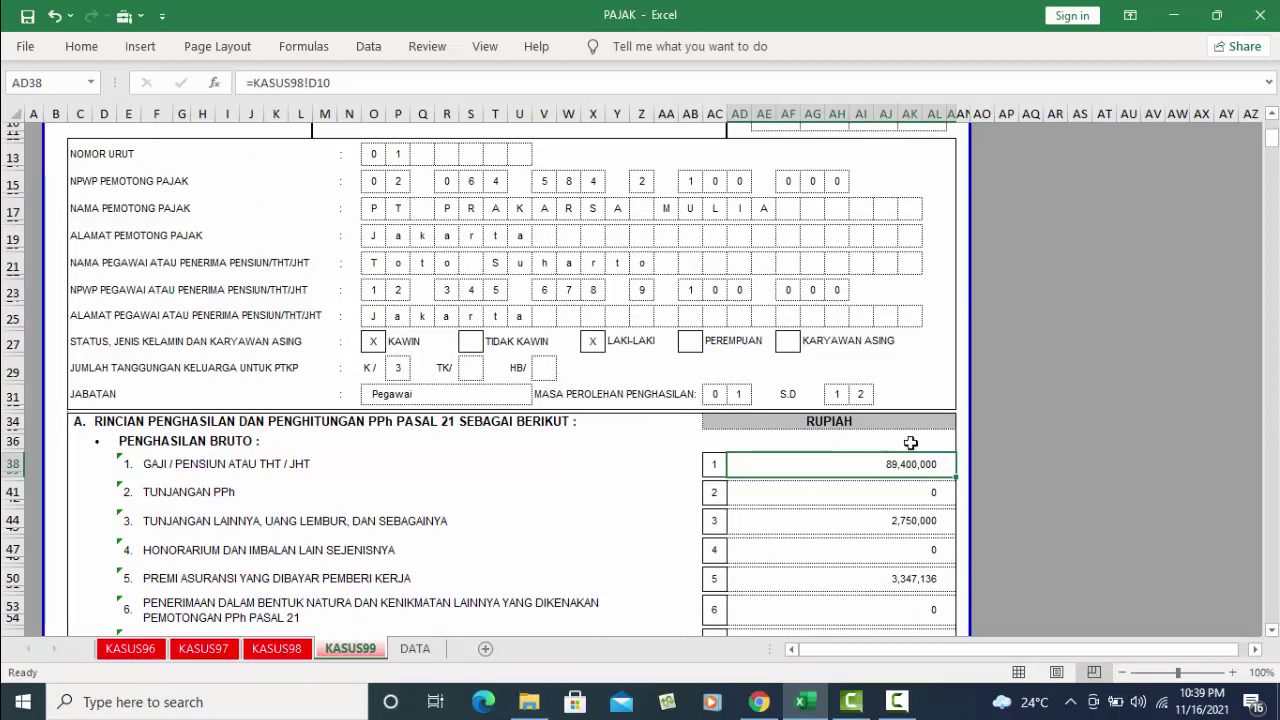
scroll(890, 541, "down", 3)
scroll(890, 541, "down", 3)
scroll(888, 545, "down", 2)
scroll(885, 552, "down", 3)
scroll(881, 558, "down", 2)
scroll(881, 558, "down", 2)
scroll(880, 560, "down", 1)
scroll(880, 560, "down", 4)
scroll(879, 561, "down", 3)
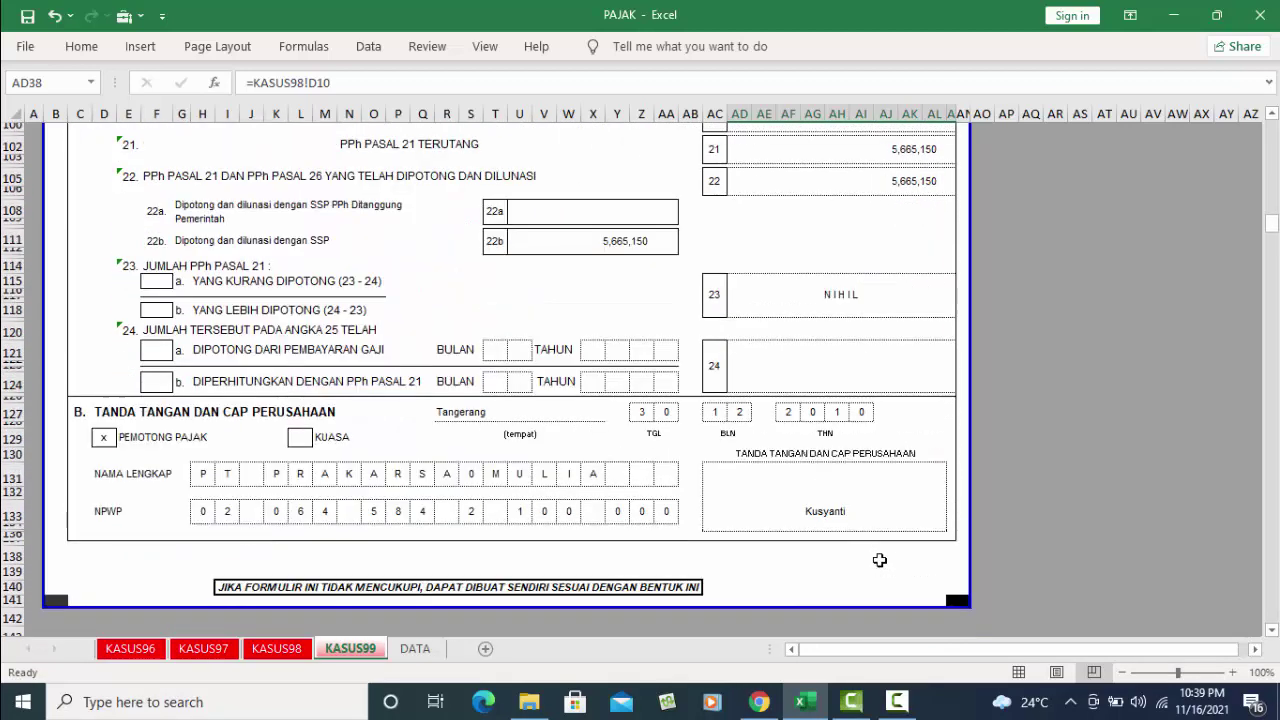
scroll(880, 560, "up", 5)
scroll(880, 555, "up", 4)
scroll(880, 550, "up", 6)
scroll(880, 548, "up", 1)
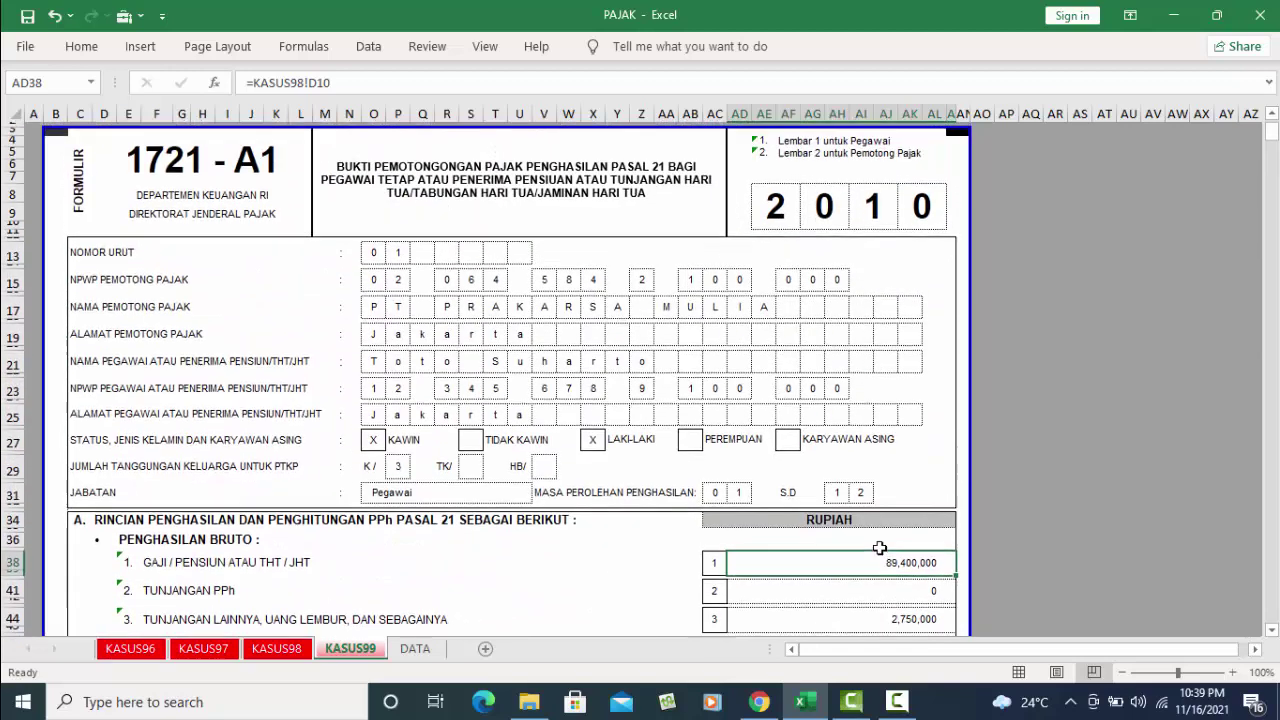
left_click(276, 648)
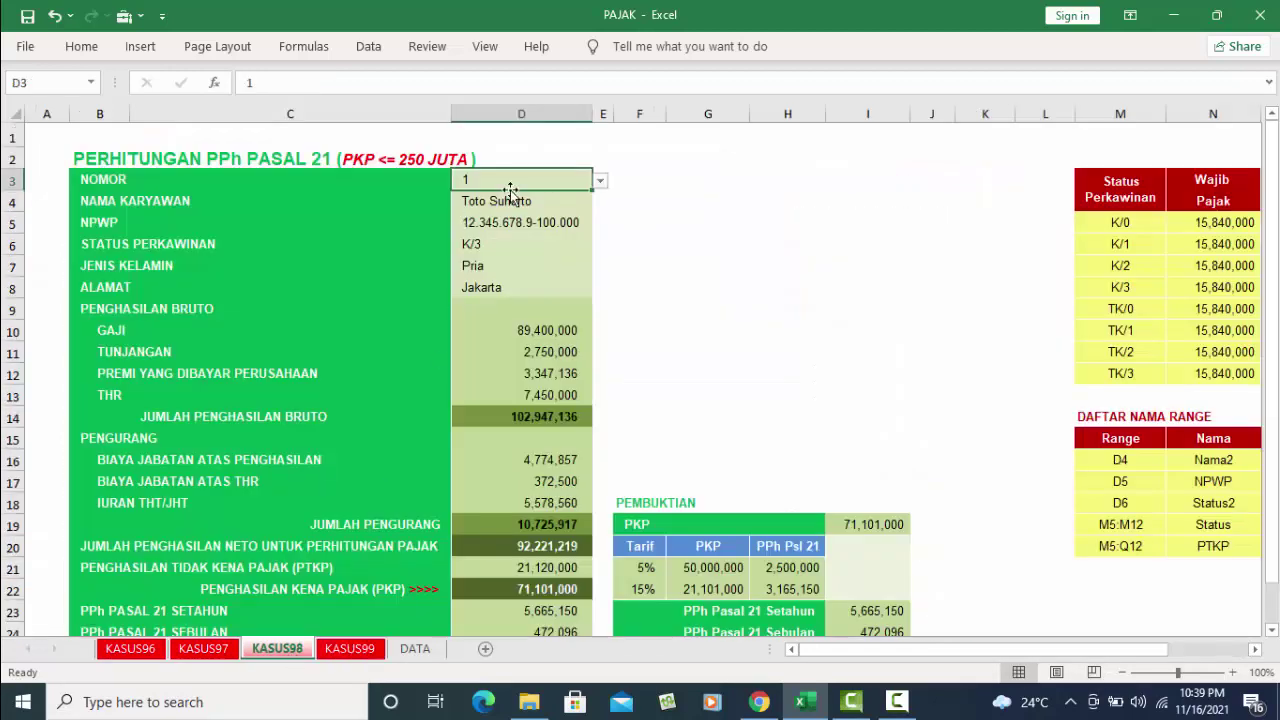
Pick employee 3 in D3, review its KASUS99 1721-A1 form, then return to KASUS98.
left_click(601, 181)
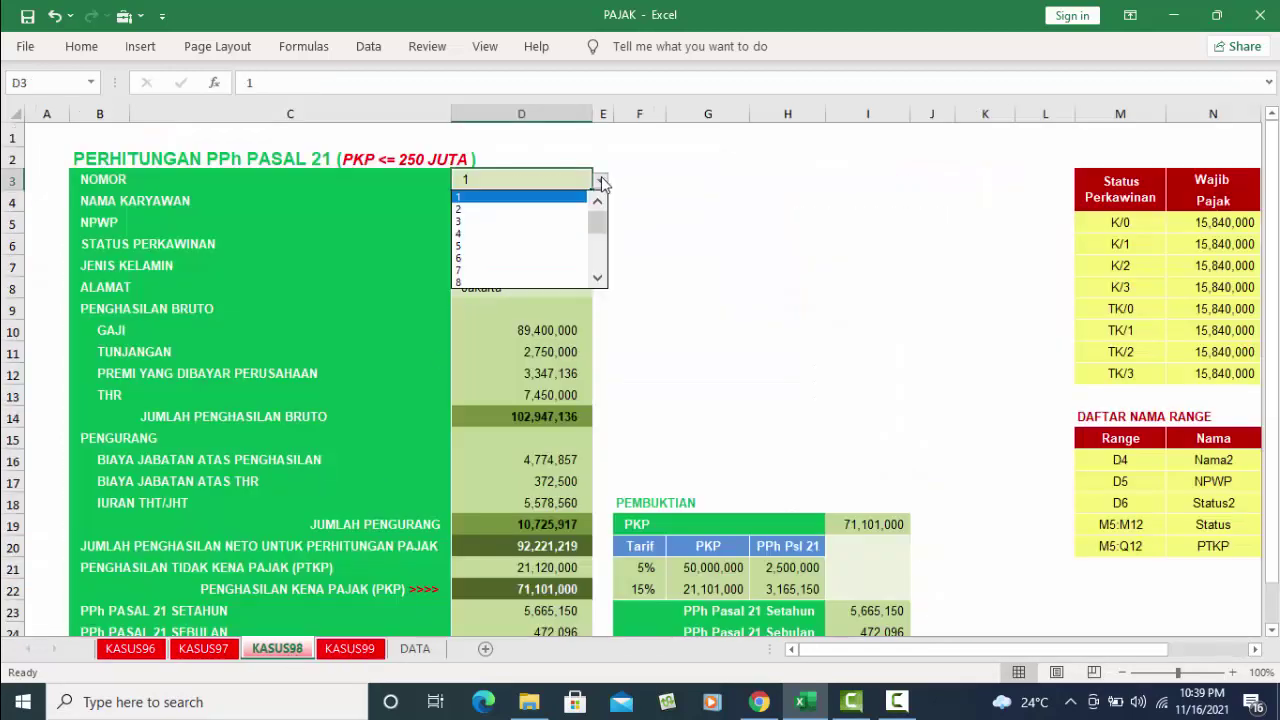
left_click(529, 222)
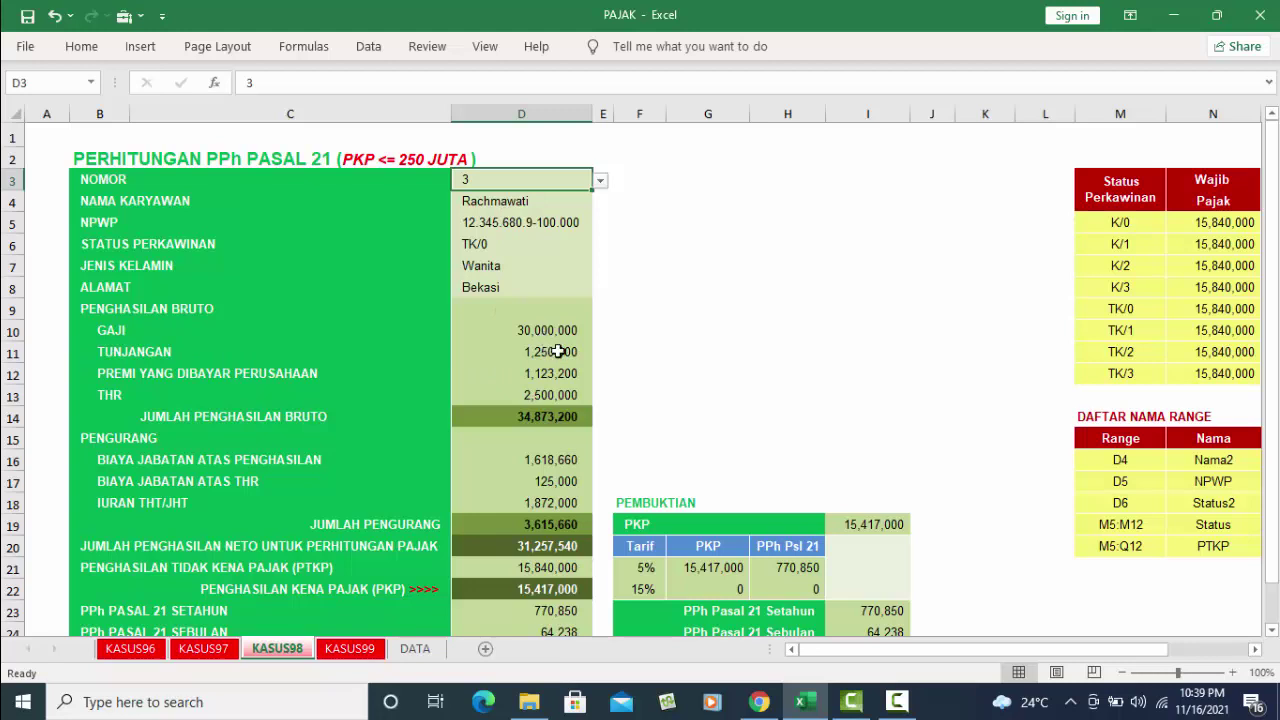
left_click(350, 648)
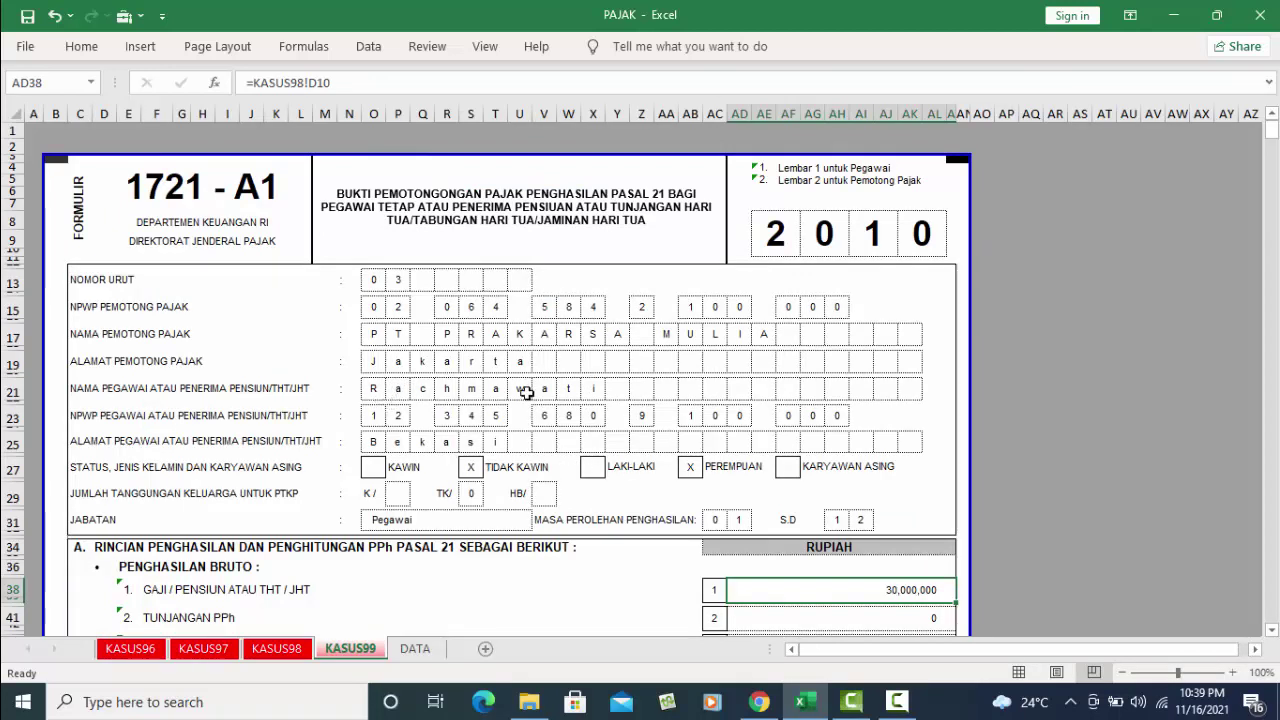
scroll(772, 438, "down", 2)
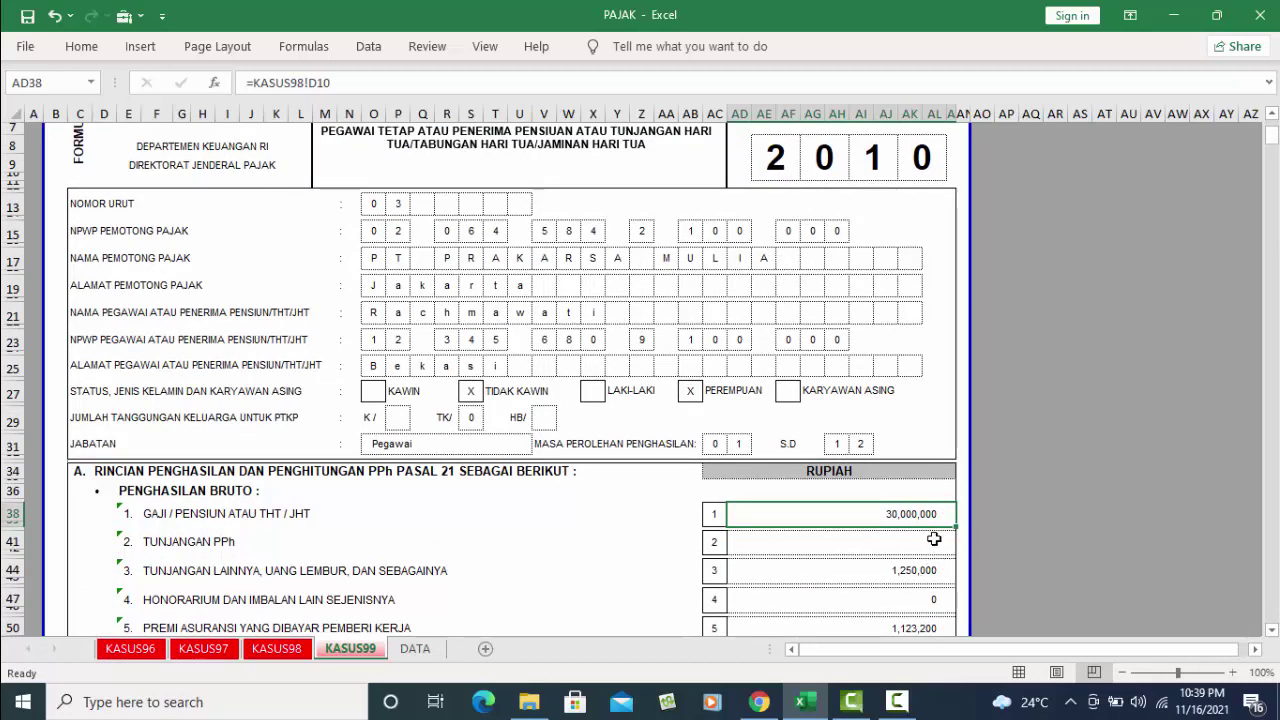
scroll(934, 540, "down", 3)
scroll(936, 548, "down", 2)
scroll(938, 561, "down", 4)
scroll(938, 561, "down", 4)
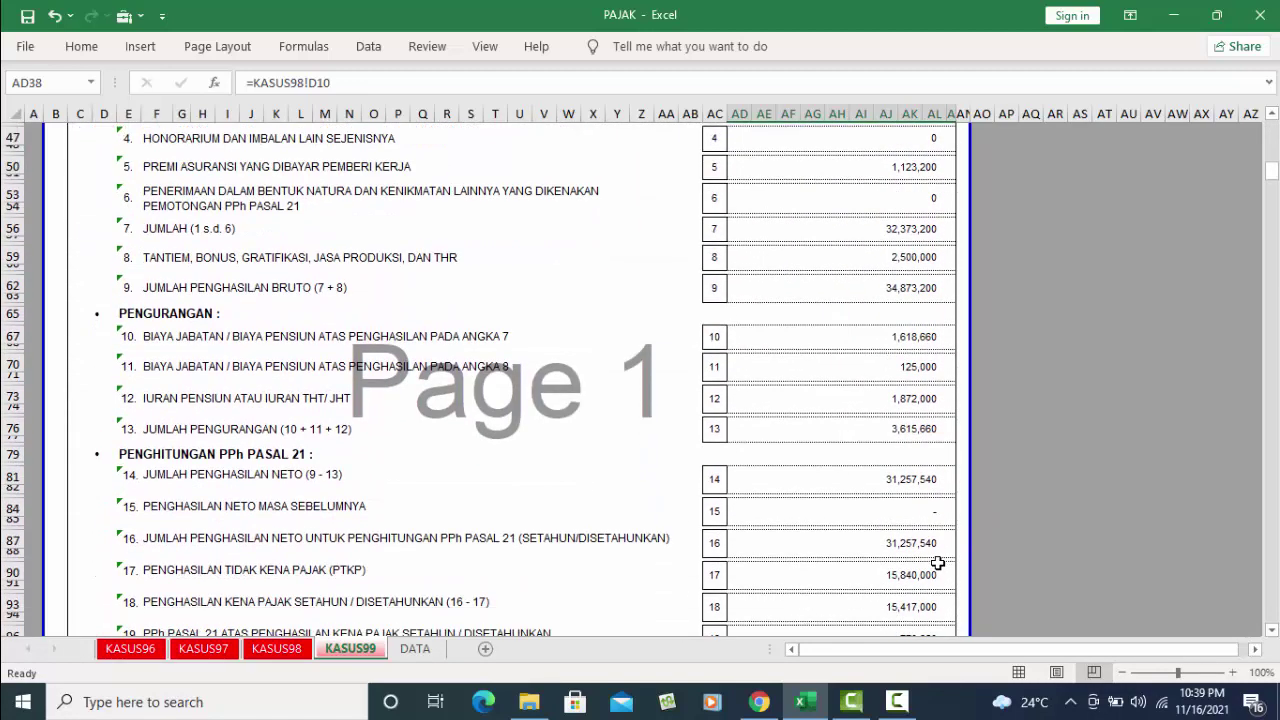
scroll(938, 561, "down", 3)
left_click(277, 649)
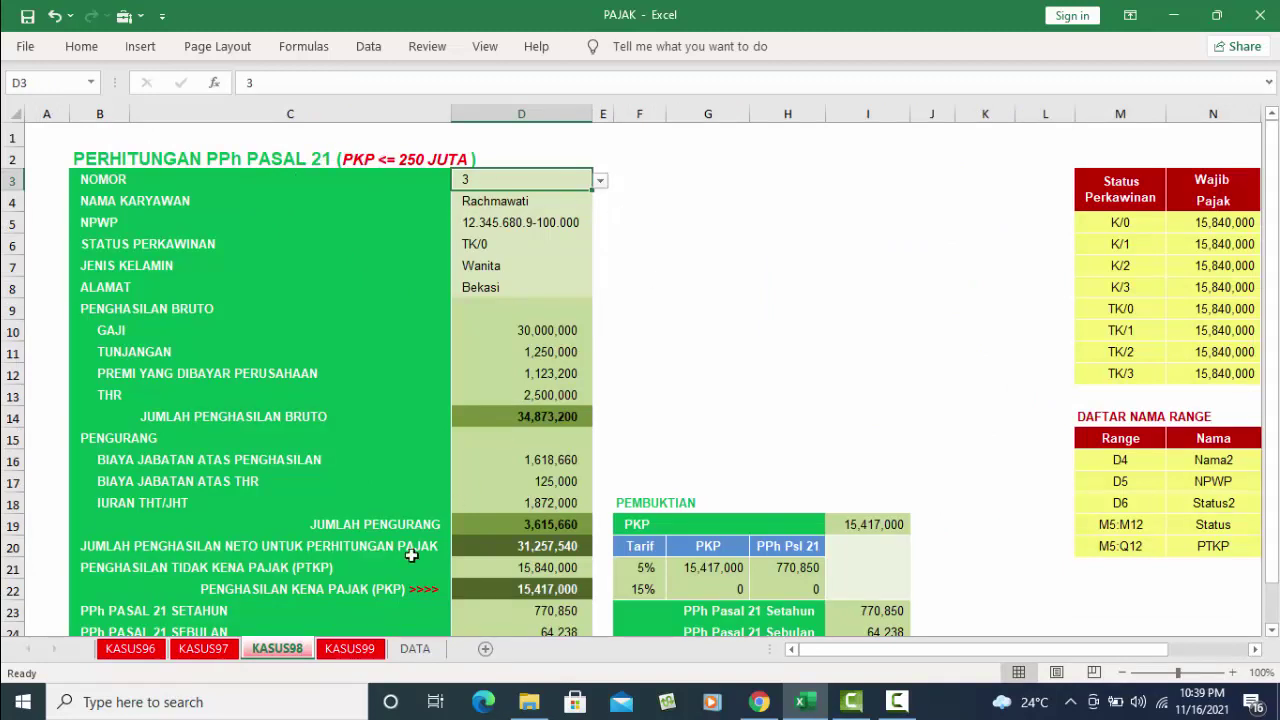
Look over the DATA sheet, then return to KASUS96's JHT/THT table totalling 2,739,360.
left_click(414, 648)
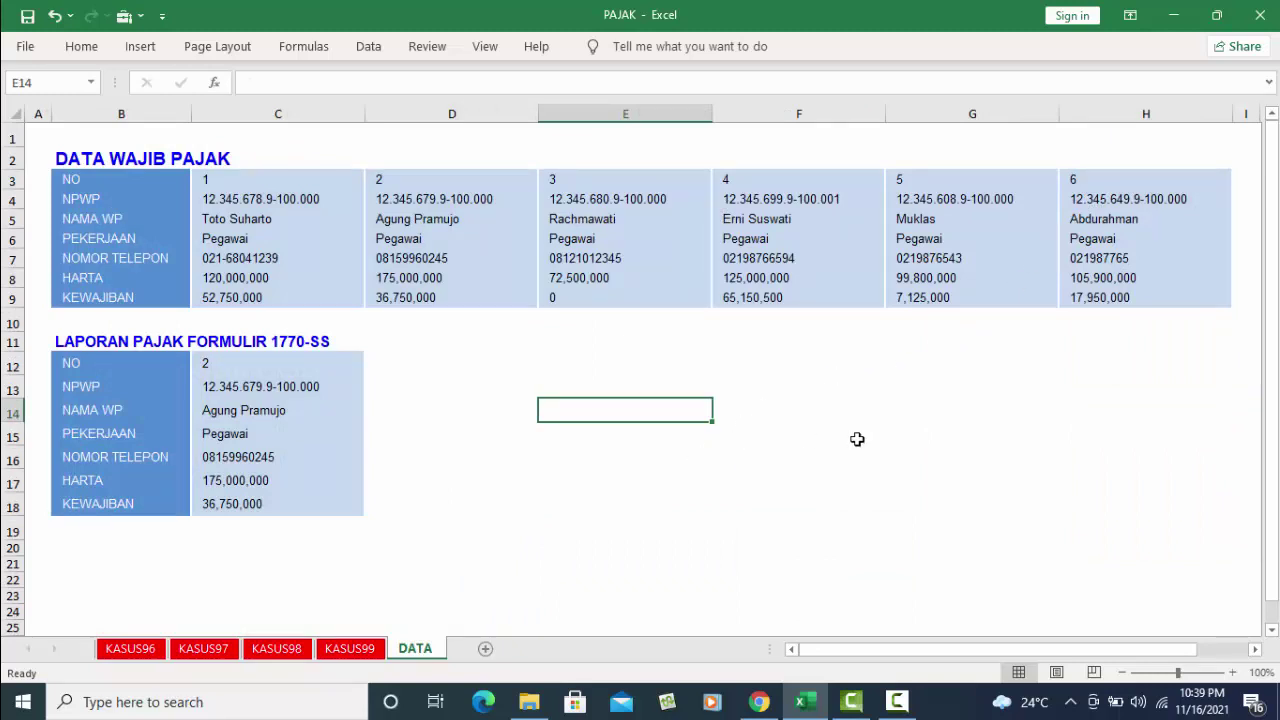
scroll(857, 439, "down", 2)
scroll(866, 440, "up", 2)
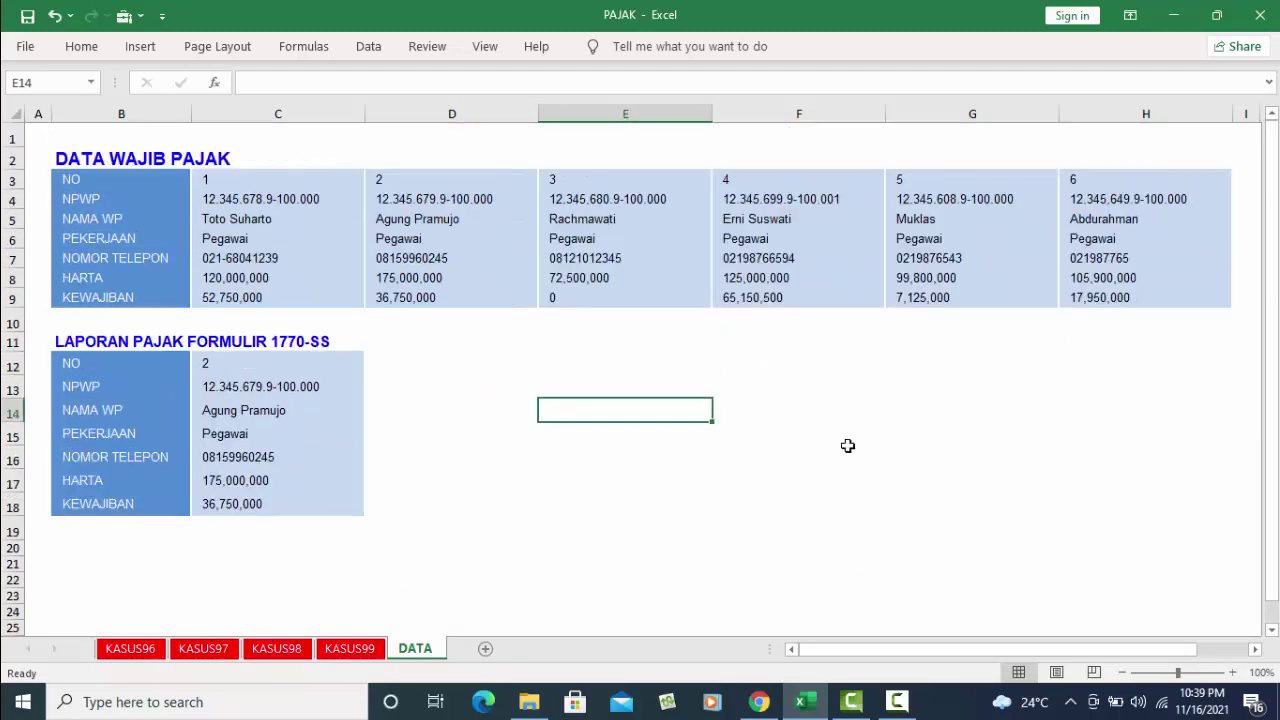
left_click(133, 648)
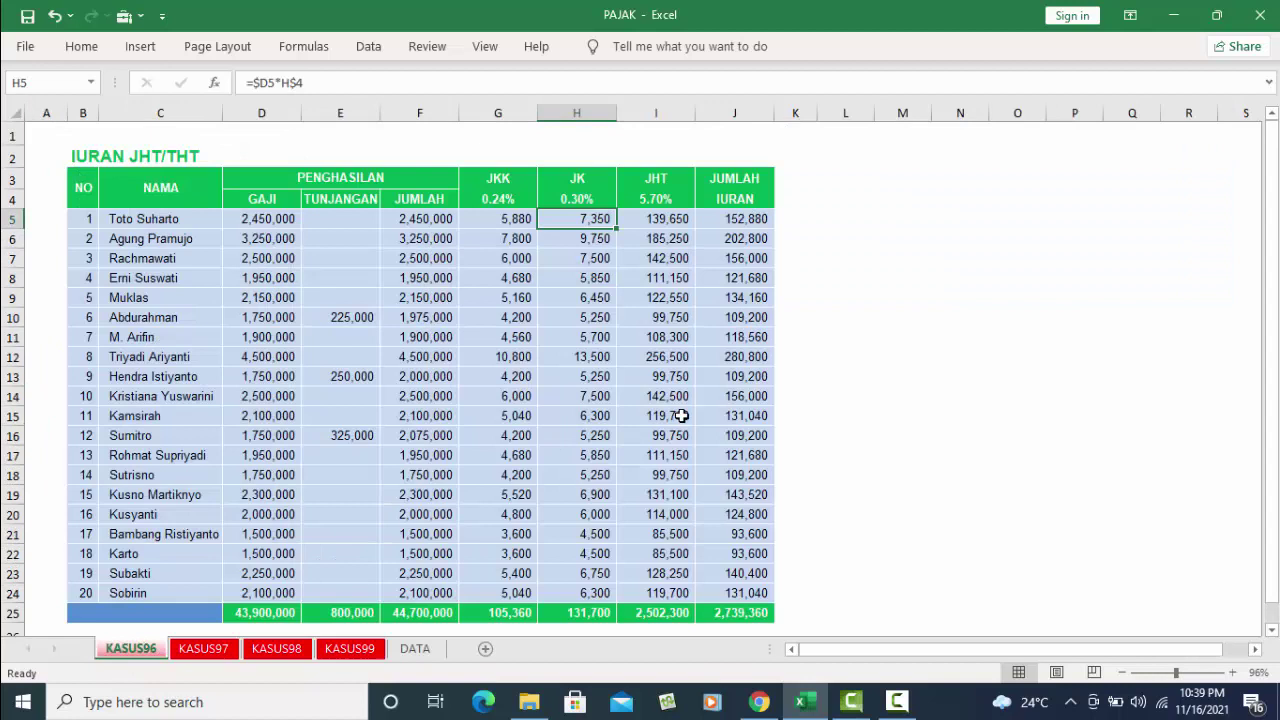